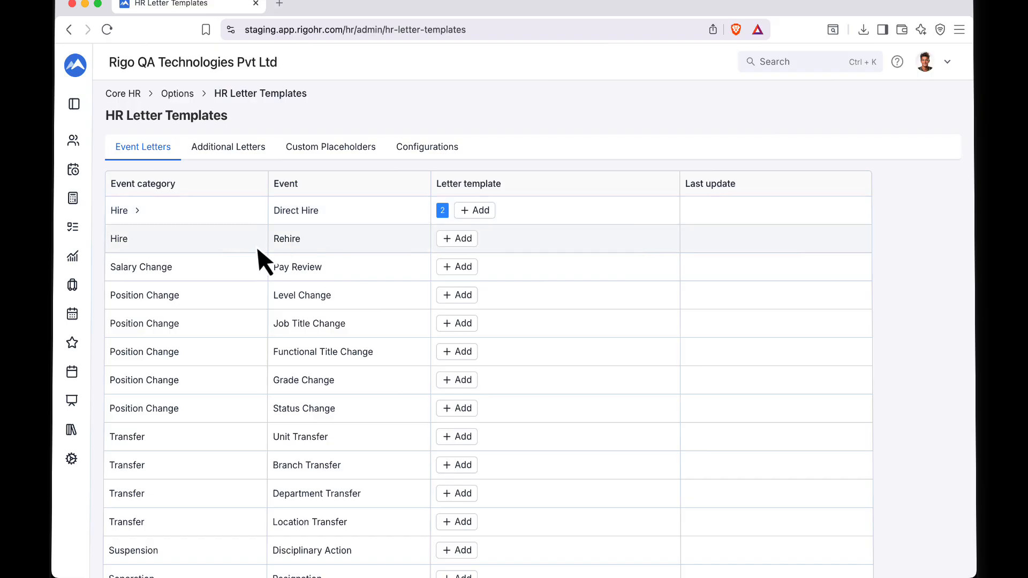
Step: Start a new letter template for the Branch Transfer event and name it Transfer Letter
click(464, 466)
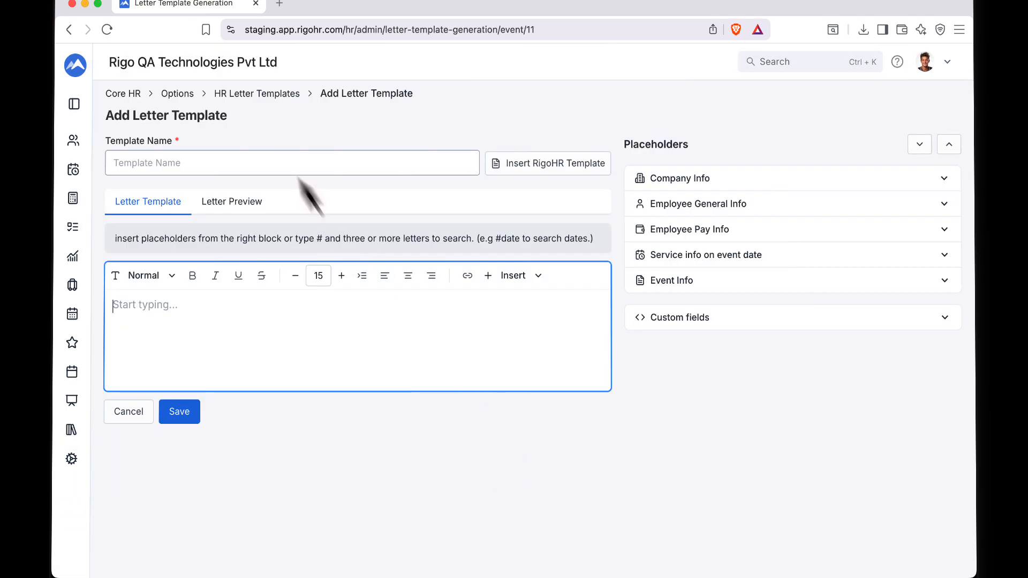
click(285, 166)
text(Transfer Letter)
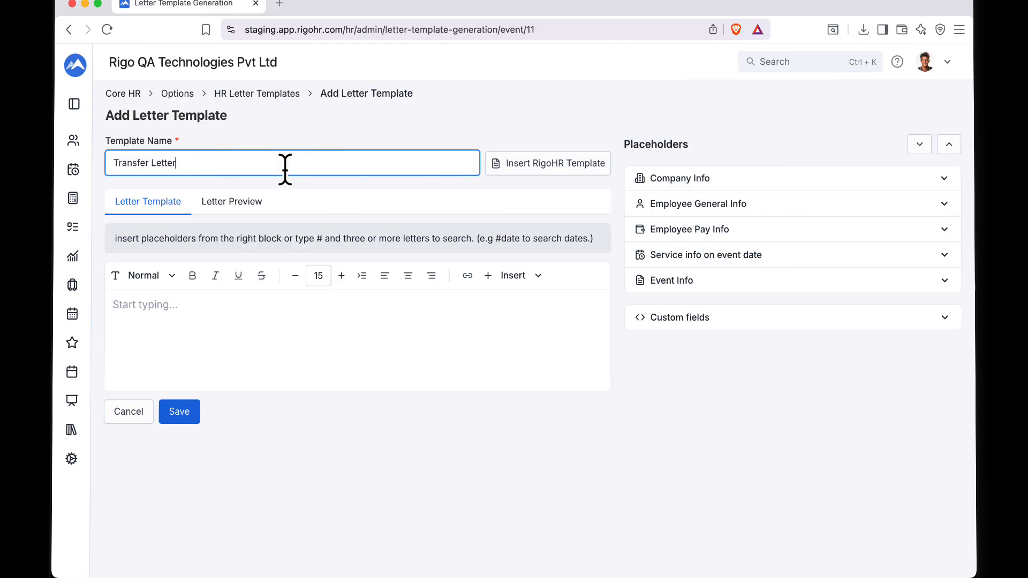
Step: Copy the prepared employee branch transfer letter from the other application into the template body and look through its text
click(212, 305)
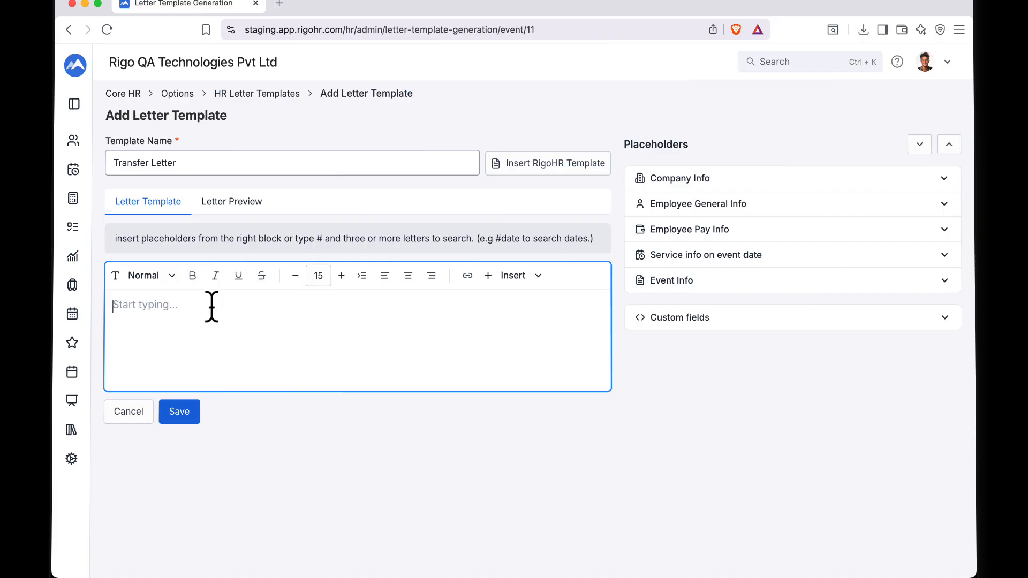
key(super+Tab)
key(super+Tab)
key(super+Tab)
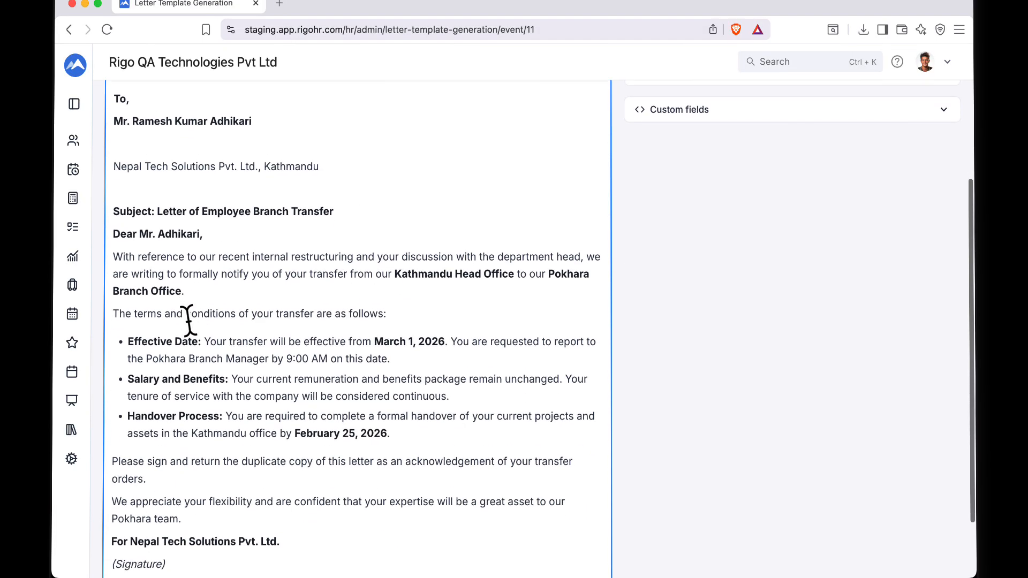
scroll(188, 322, up, 5)
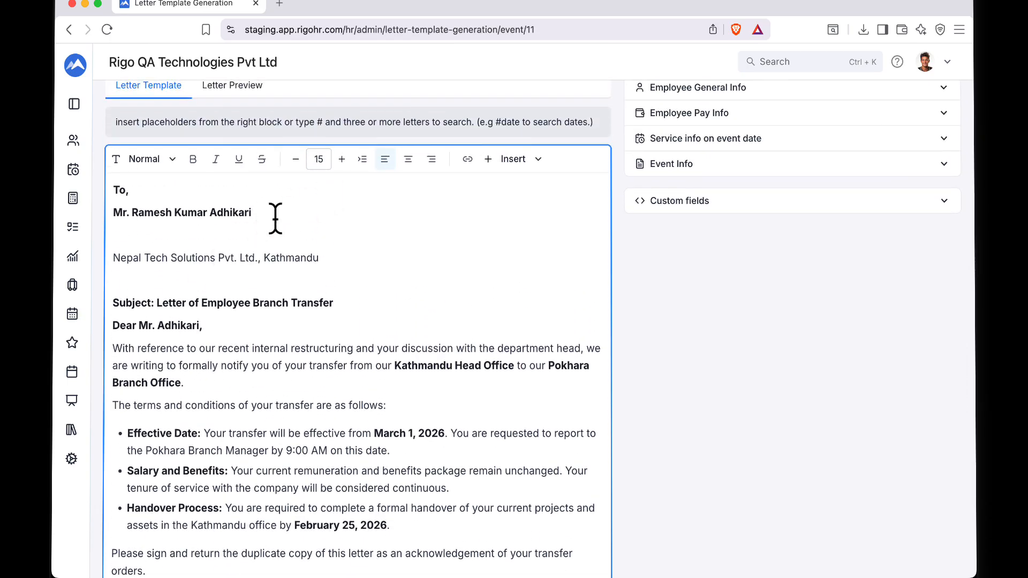
scroll(275, 215, up, 3)
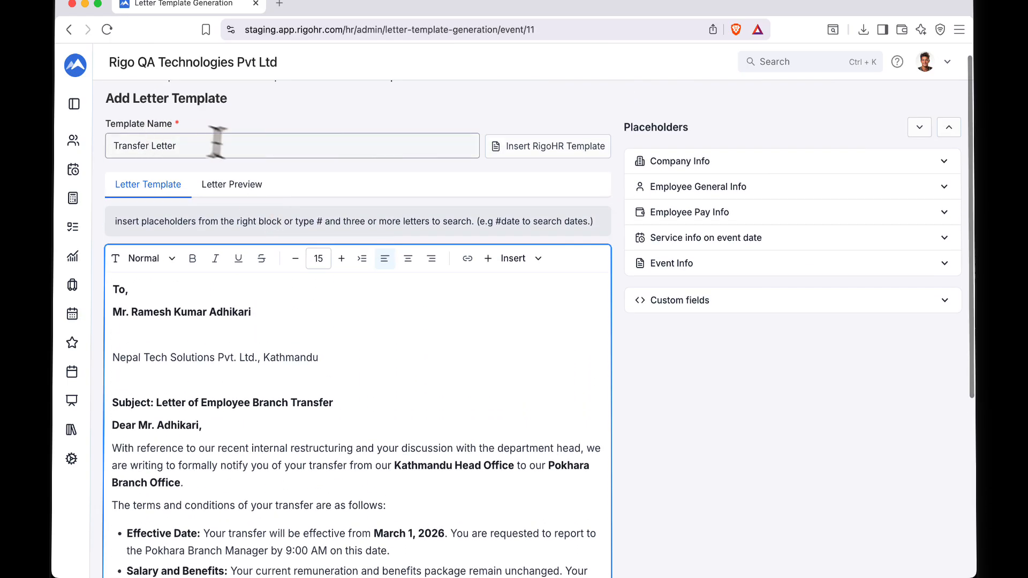
scroll(236, 355, down, 3)
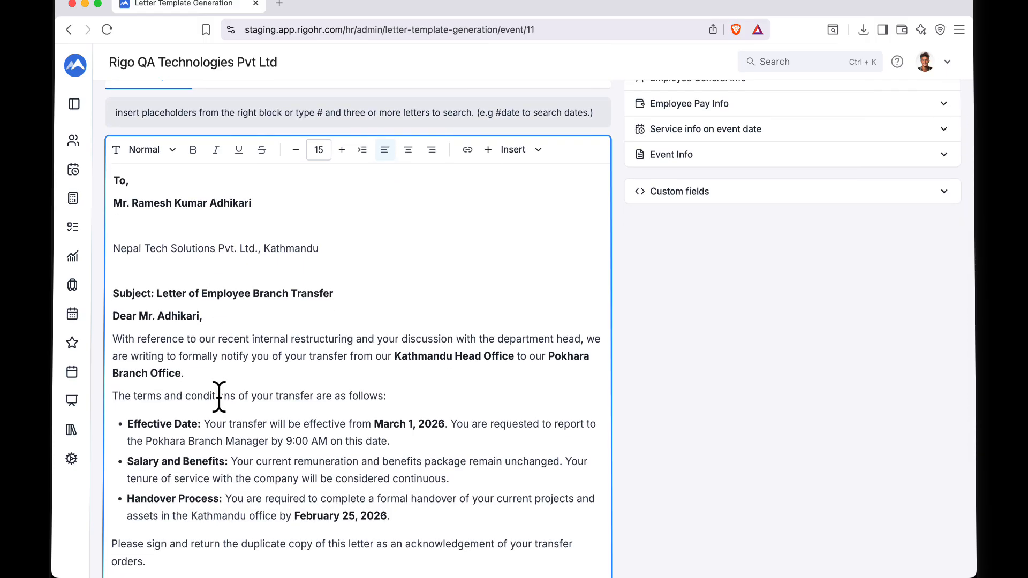
scroll(270, 319, up, 3)
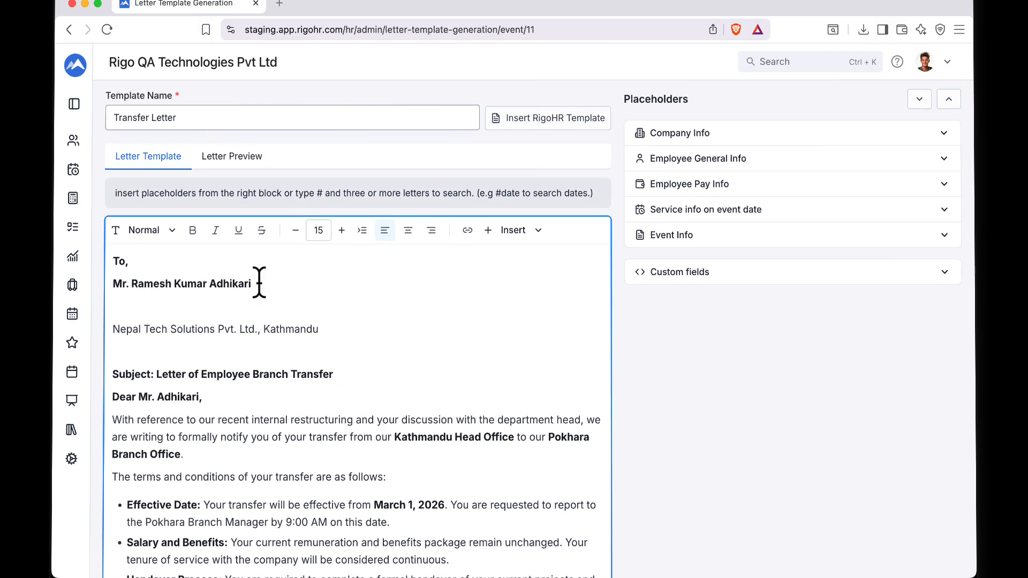
Step: Examine the recipient line and the placeholders offered for company, employee general, employee pay, service and event information
drag(257, 282, 126, 279)
click(323, 278)
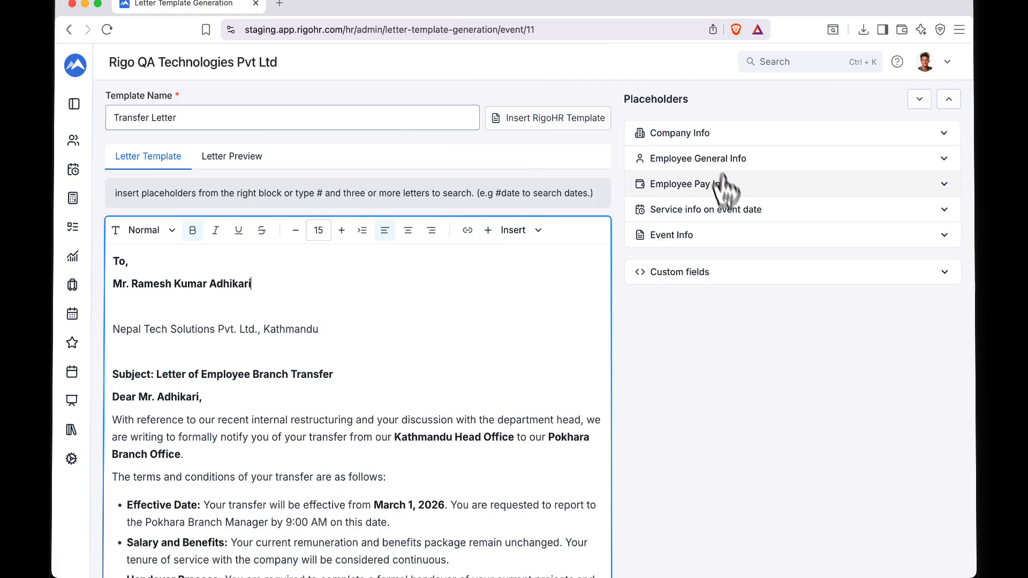
click(704, 137)
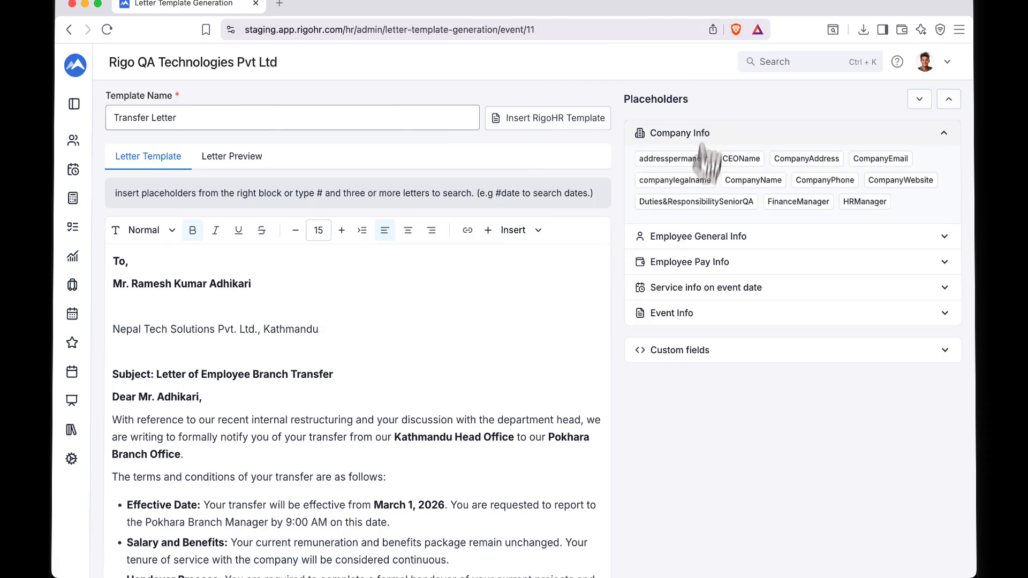
click(703, 235)
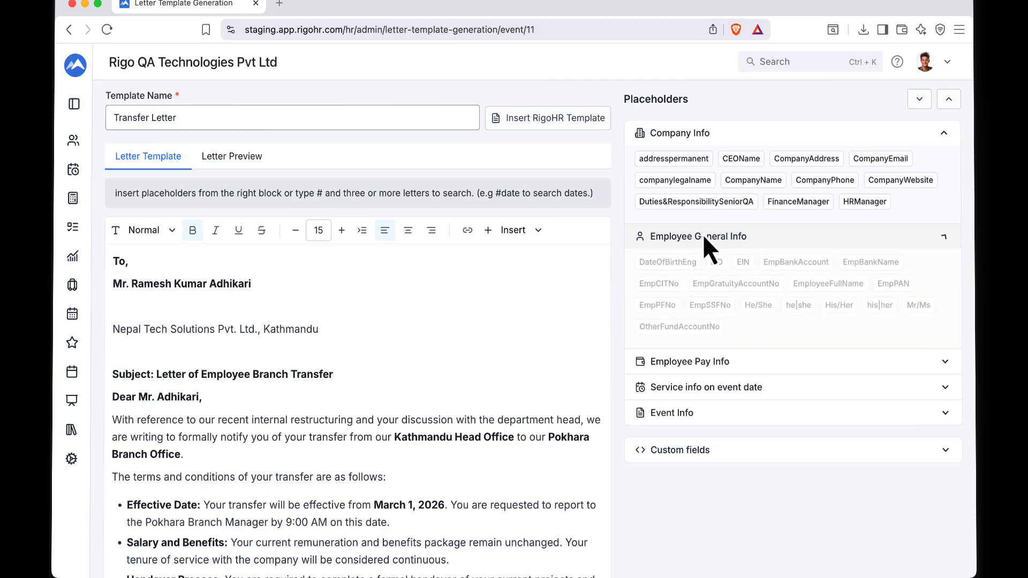
scroll(745, 279, down, 2)
scroll(747, 283, down, 2)
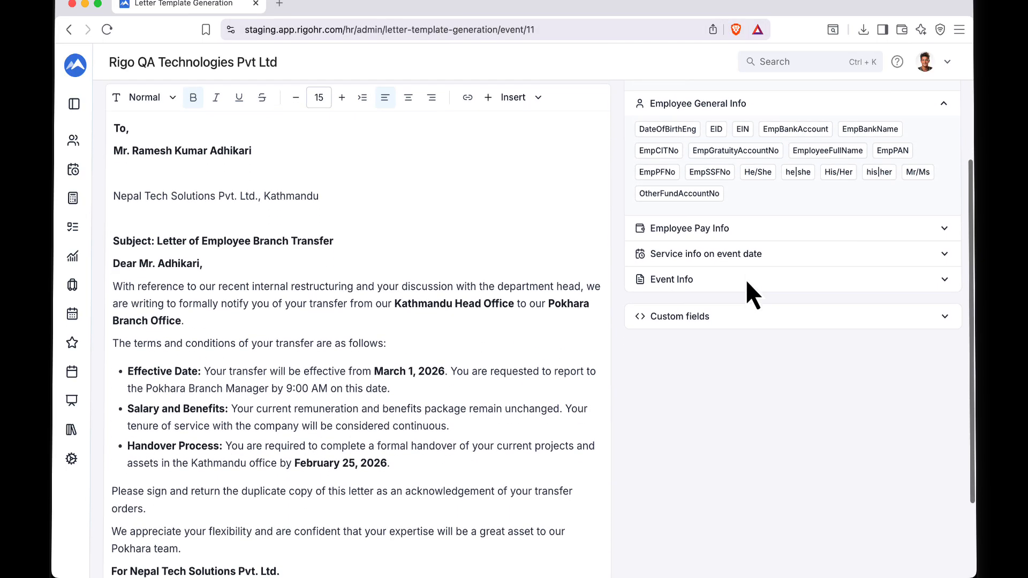
click(721, 231)
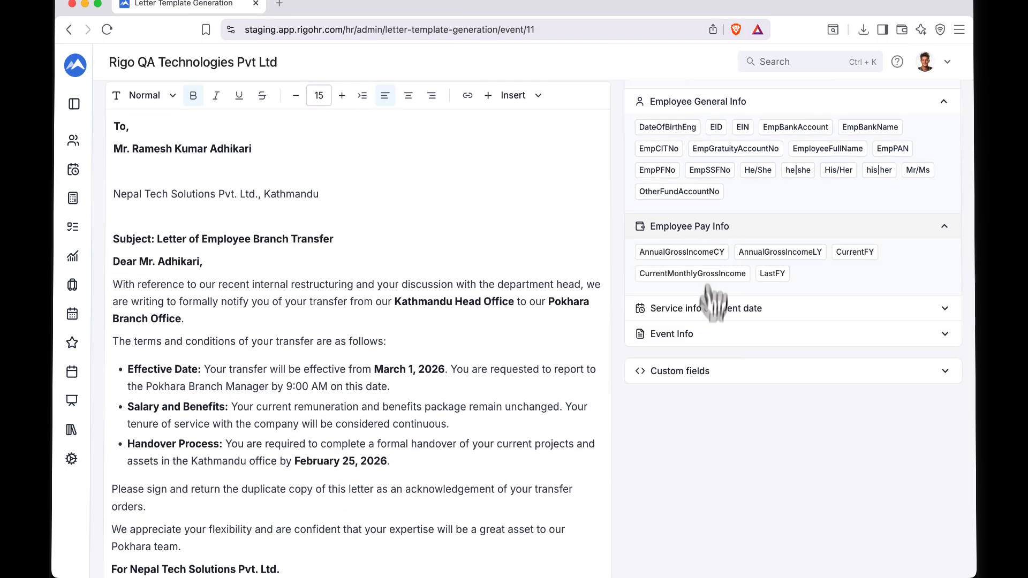
click(708, 311)
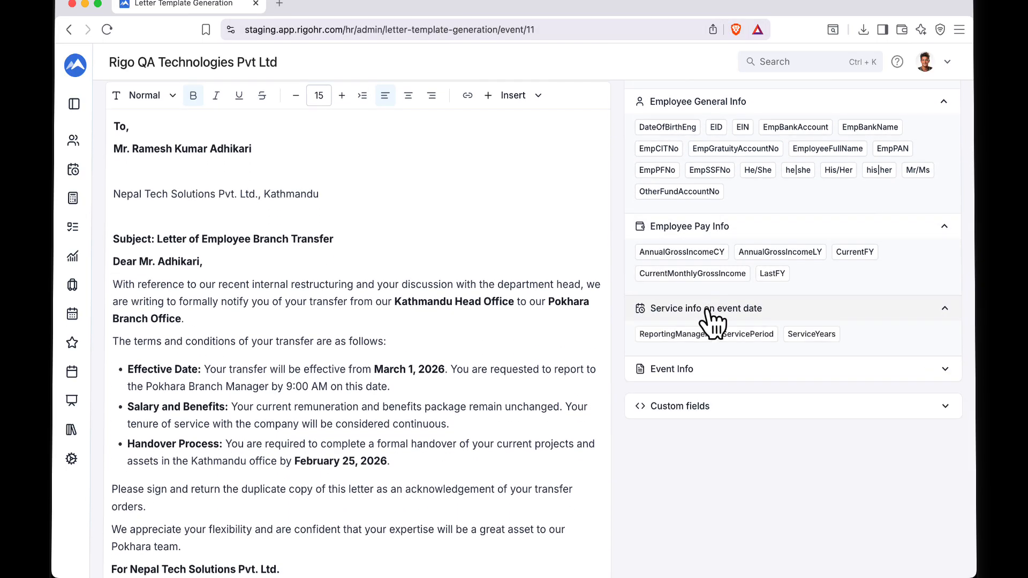
click(693, 372)
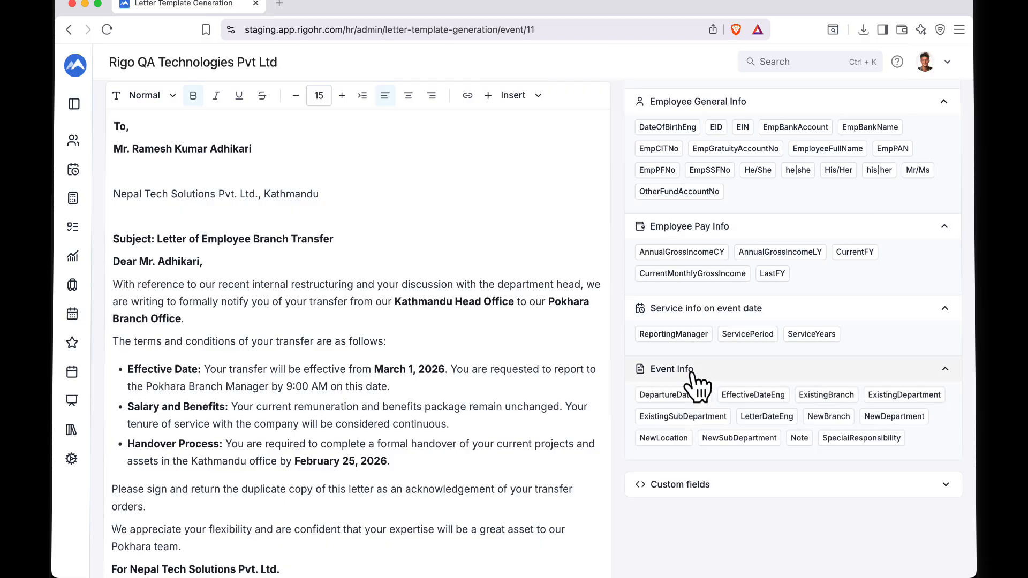
scroll(685, 503, down, 3)
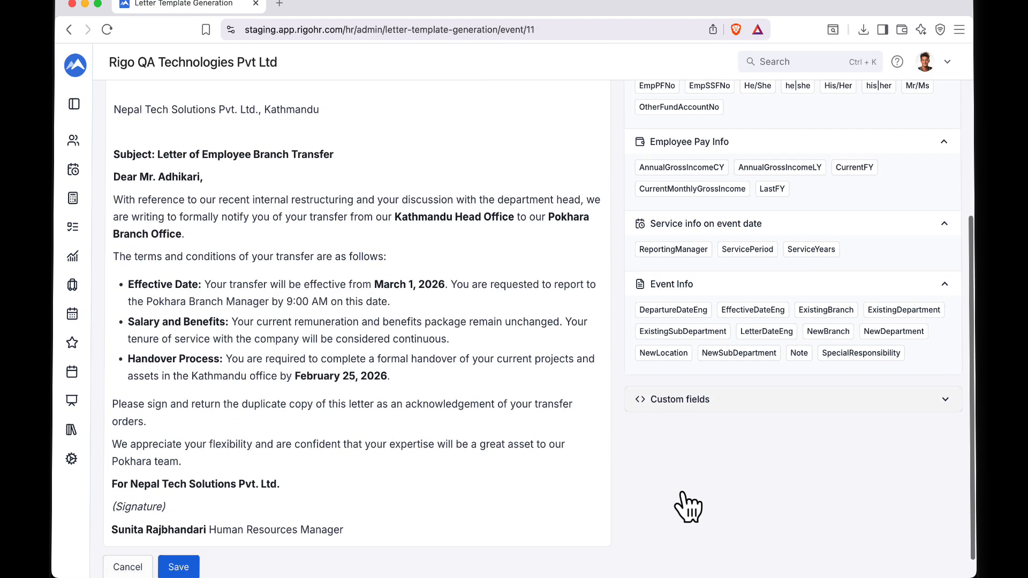
scroll(126, 305, up, 5)
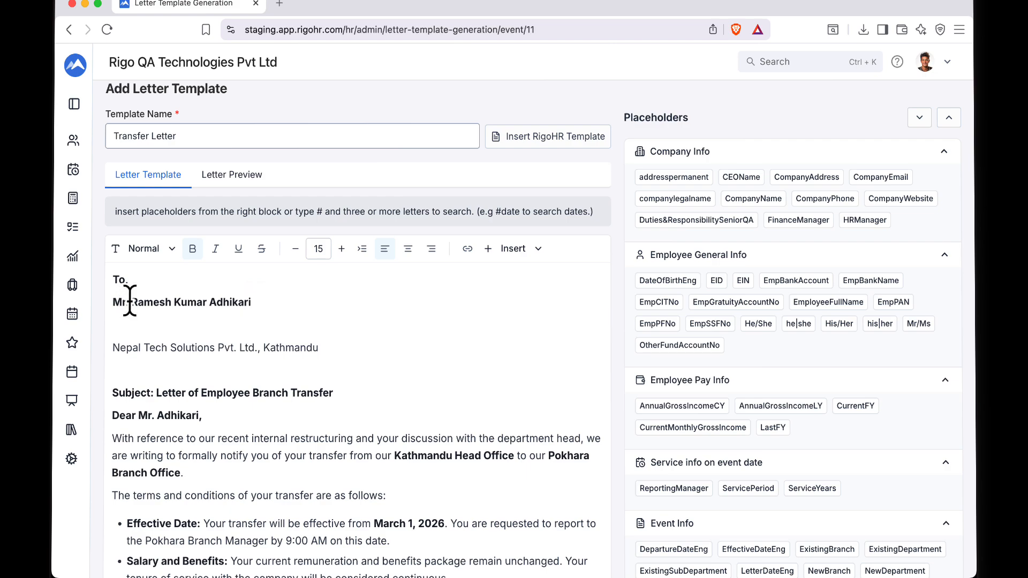
Step: Replace the recipient's title and name under "To," with the Mr/Ms and EmployeeFullName placeholders
drag(129, 302, 113, 297)
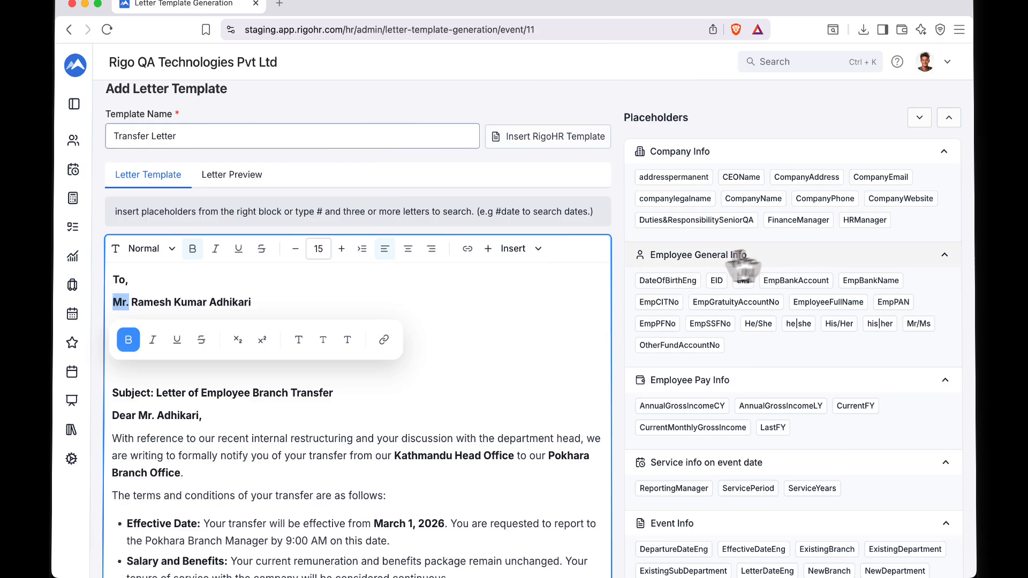
click(919, 324)
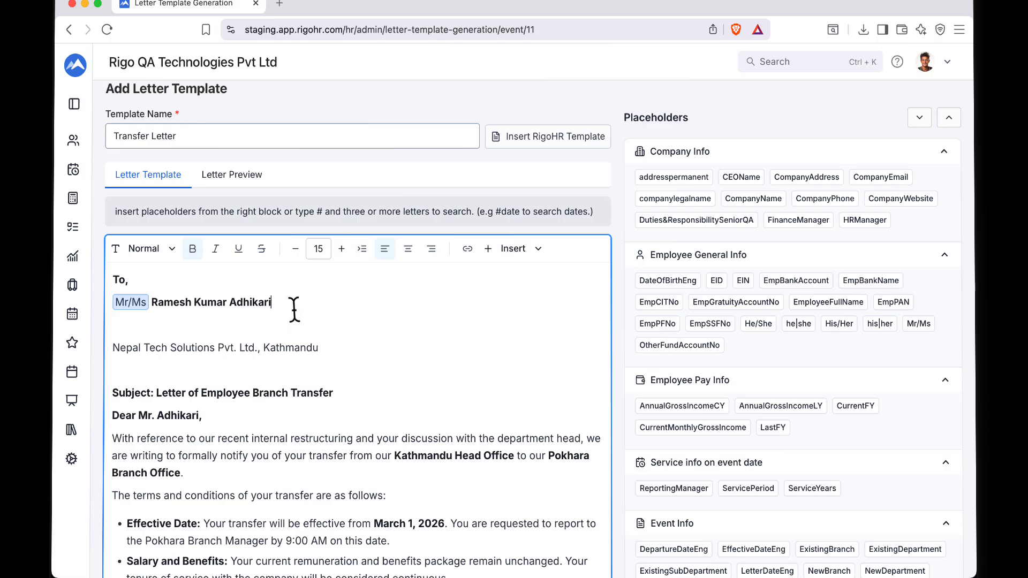
drag(294, 304, 151, 301)
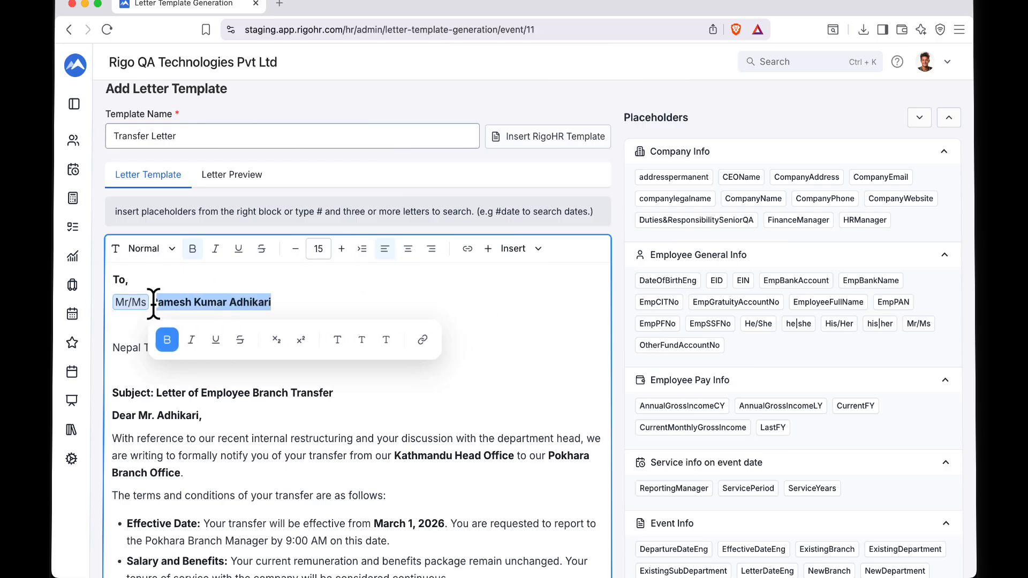
key(BackSpace)
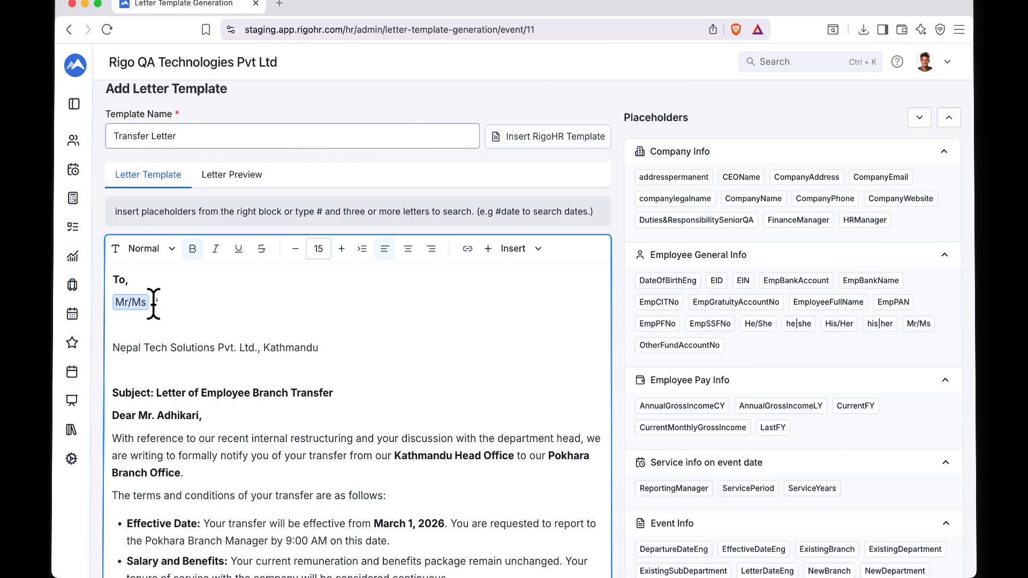
text(#employe)
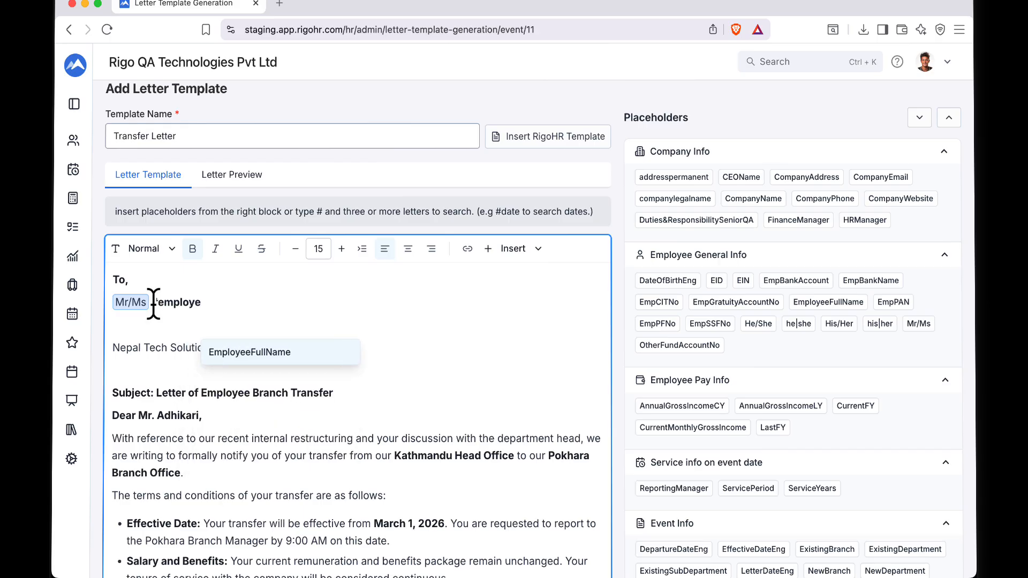
key(Return)
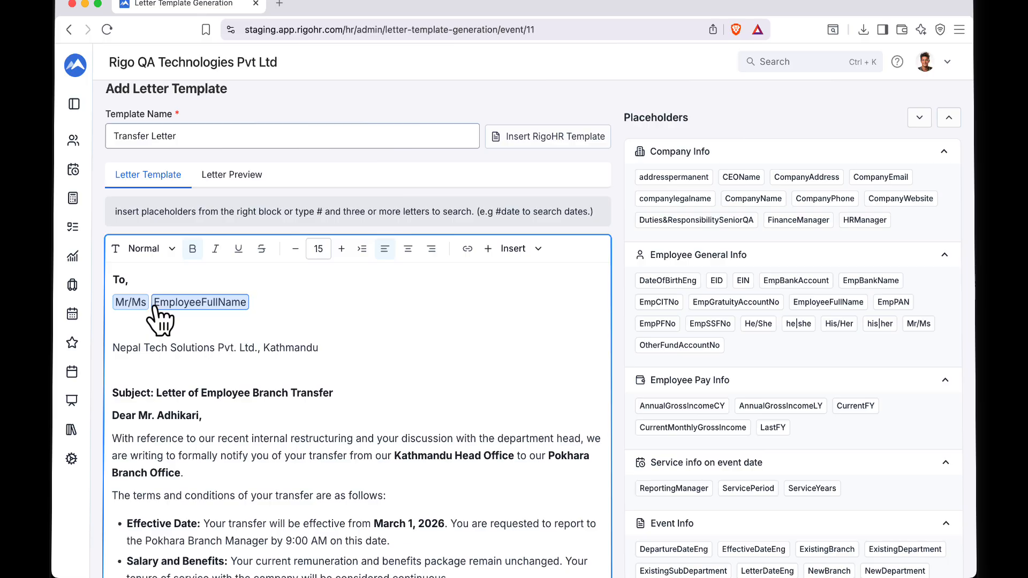
Step: Compare the company name in the page header with the company name in the letter's address line
scroll(293, 310, down, 2)
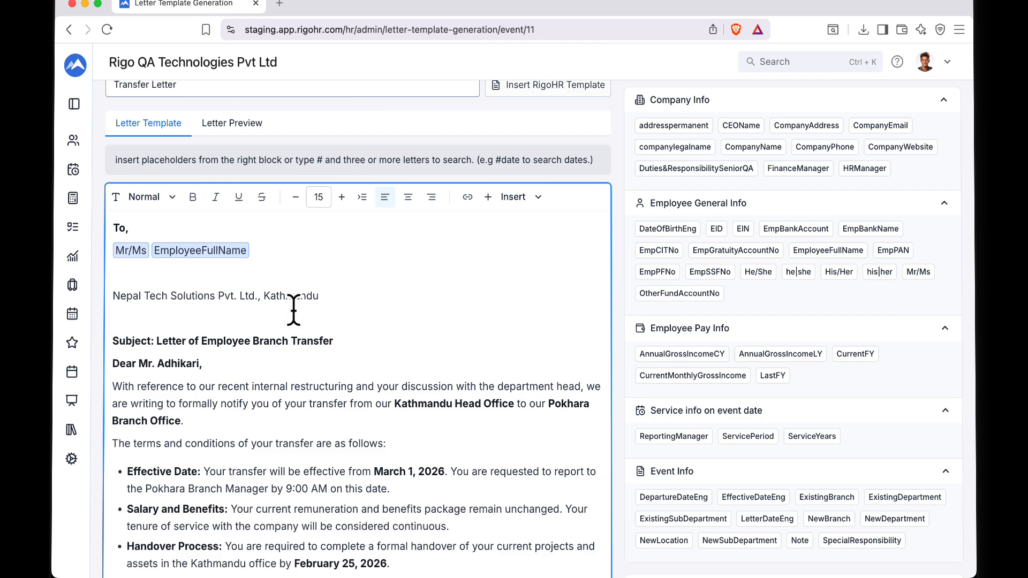
scroll(275, 271, up, 3)
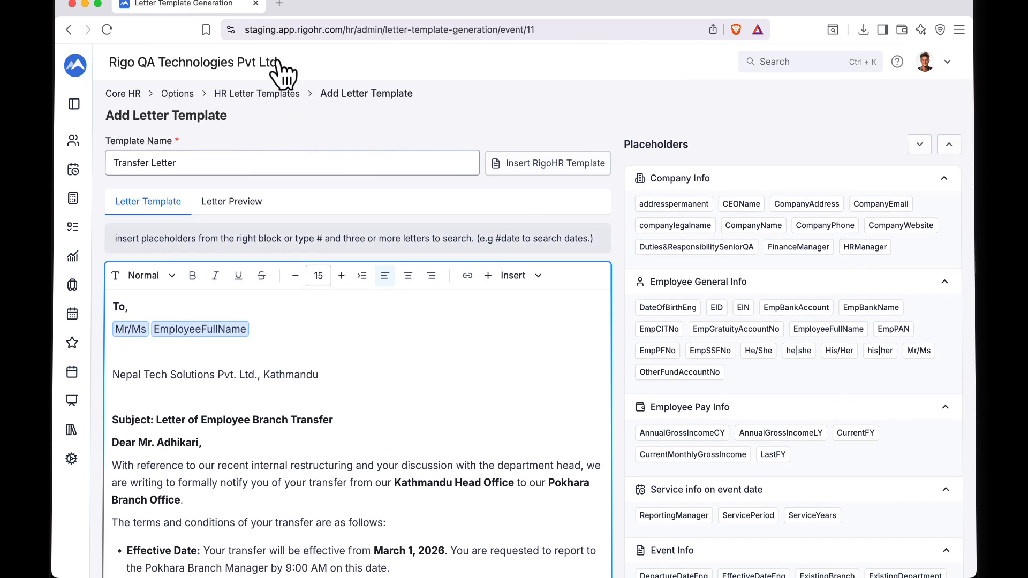
drag(294, 63, 112, 61)
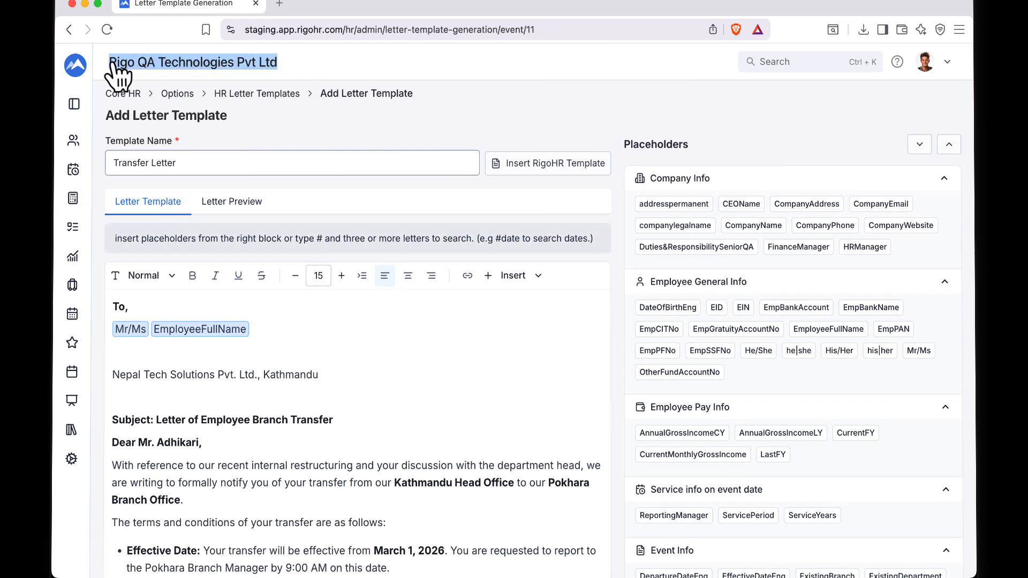
click(339, 202)
scroll(325, 317, down, 4)
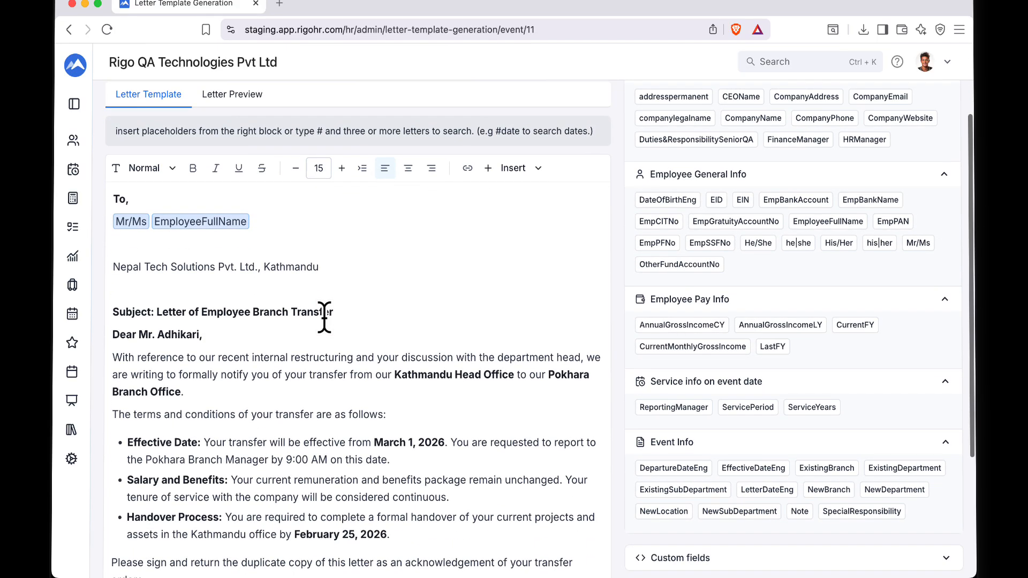
drag(113, 267, 254, 266)
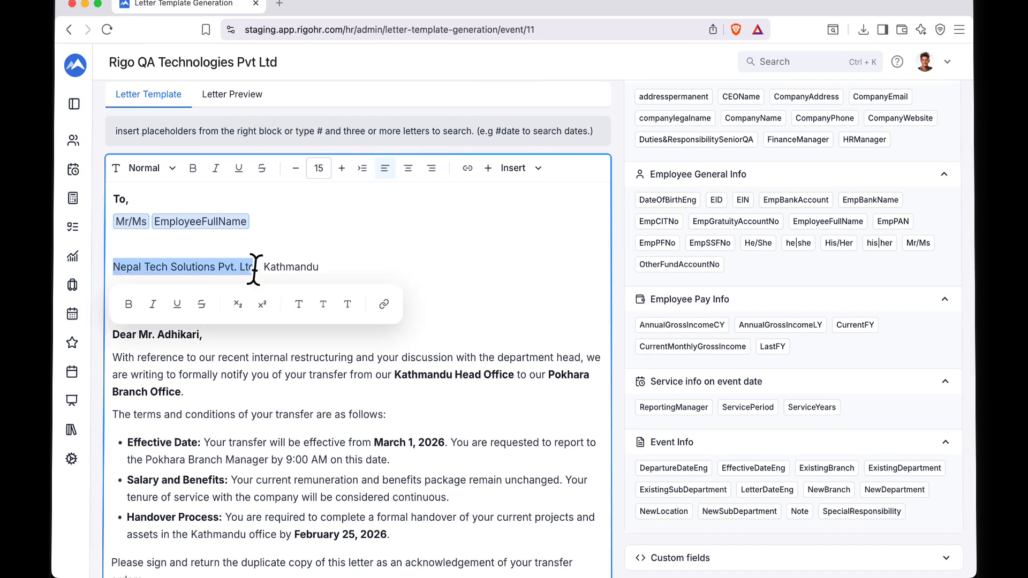
click(376, 240)
scroll(377, 237, up, 4)
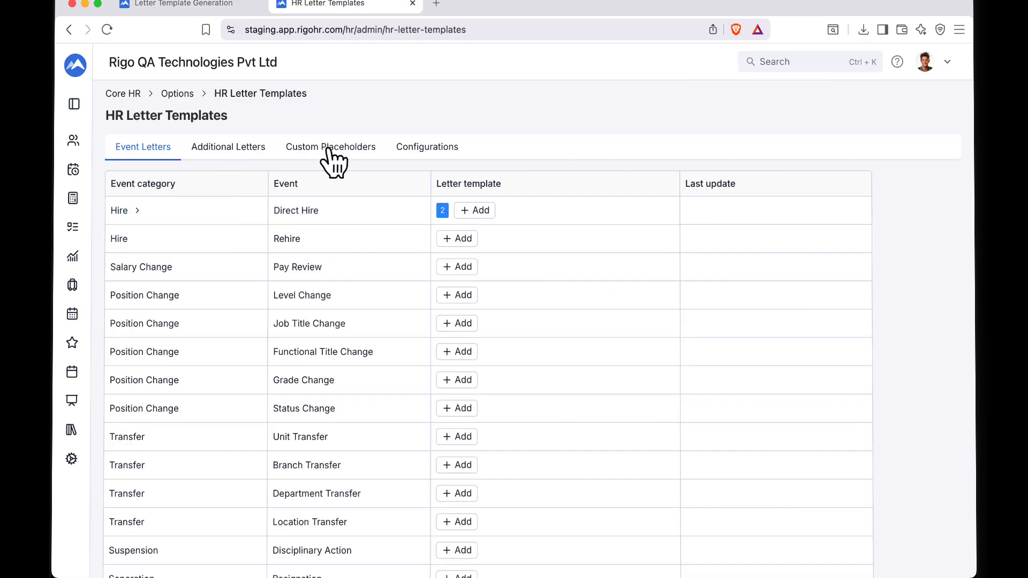
Step: Start a new custom placeholder in the HR letter template settings and name it Company Legal Name
click(329, 149)
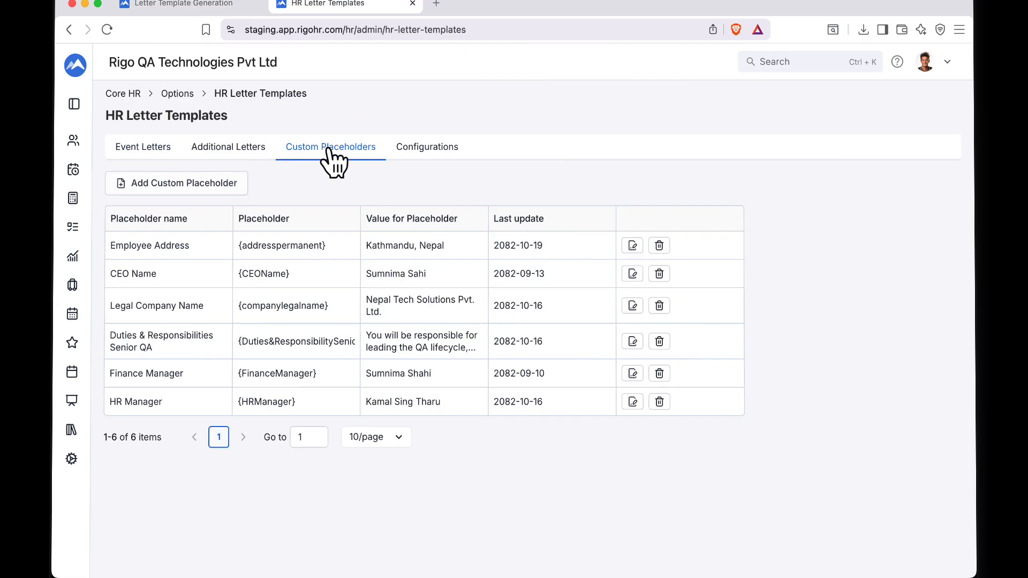
click(221, 186)
click(409, 157)
text(Lega)
key(BackSpace)
key(BackSpace)
key(BackSpace)
key(BackSpace)
text(Company Legal Name)
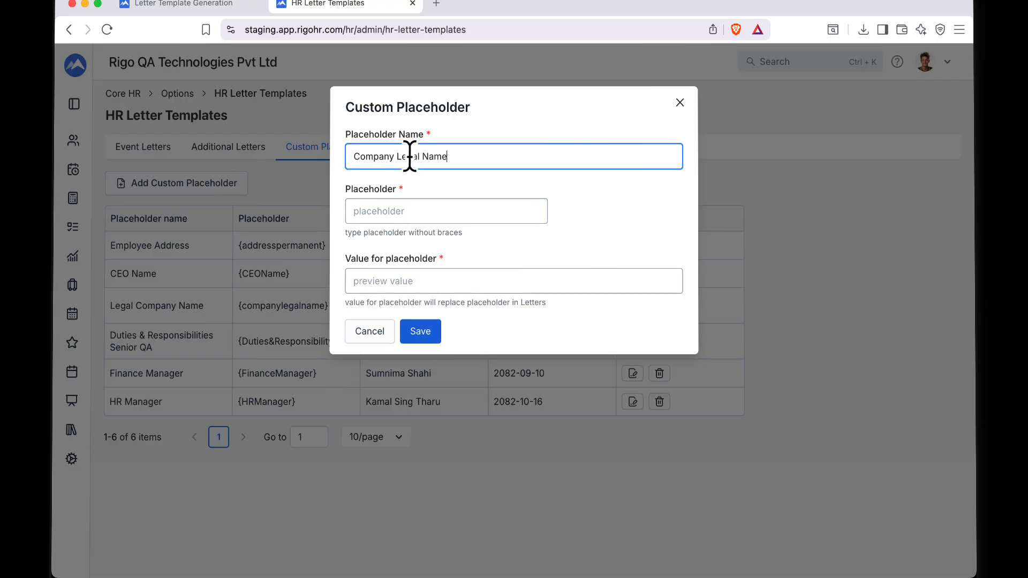
Step: Complete the custom placeholder as Company Legal Name2 with the code companylegalname2 and the value RigoHR Private Limited, and save it
click(400, 212)
text(companylegalname)
click(460, 277)
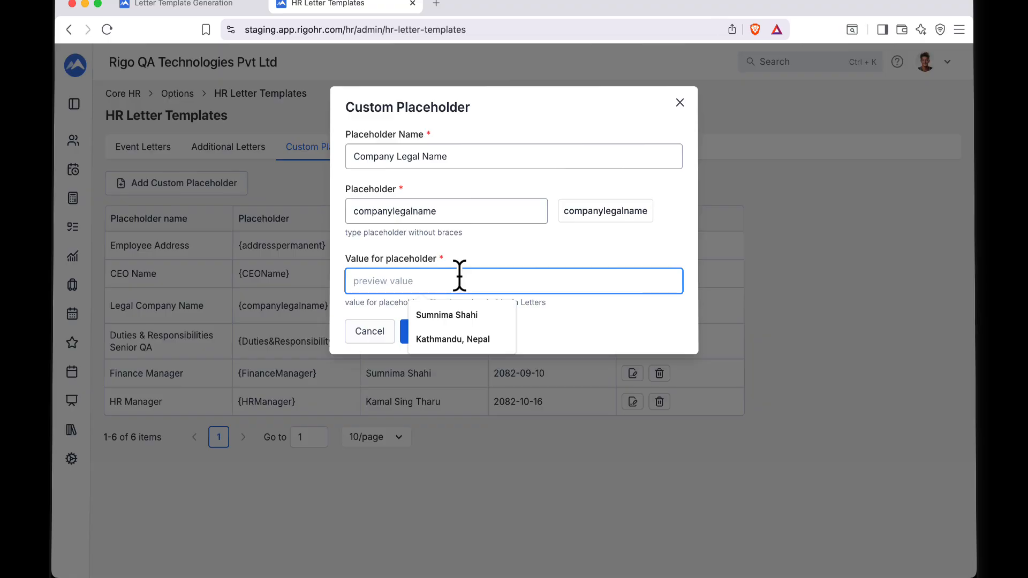
text(RigoHR Private Limited)
click(428, 331)
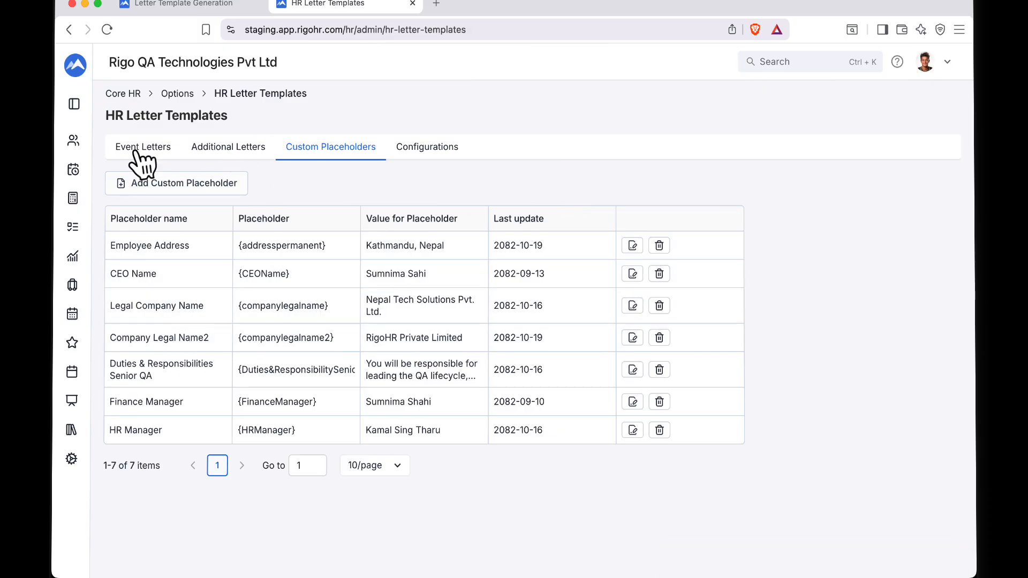
Step: Replace the company name "Nepal Tech Solutions Pvt. Ltd." in the letter template's address line with the companylegalname placeholder, keeping ", Kathmandu"
click(183, 4)
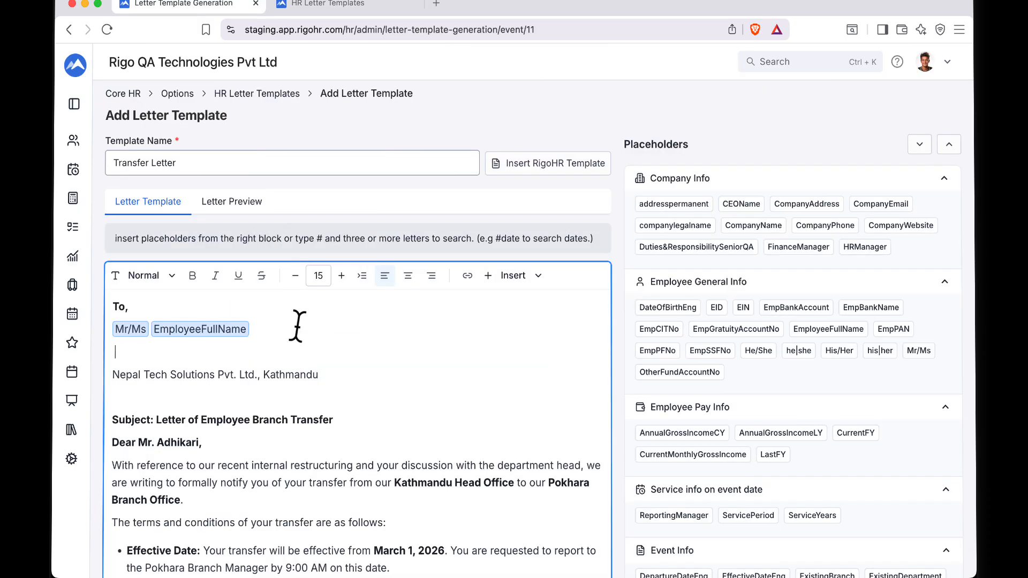
scroll(248, 362, down, 1)
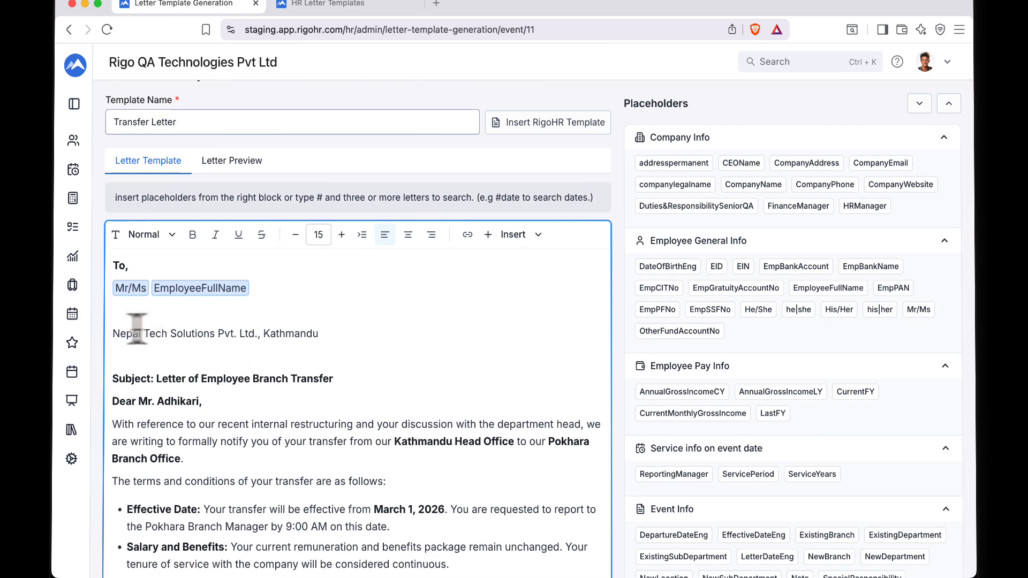
drag(114, 333, 255, 333)
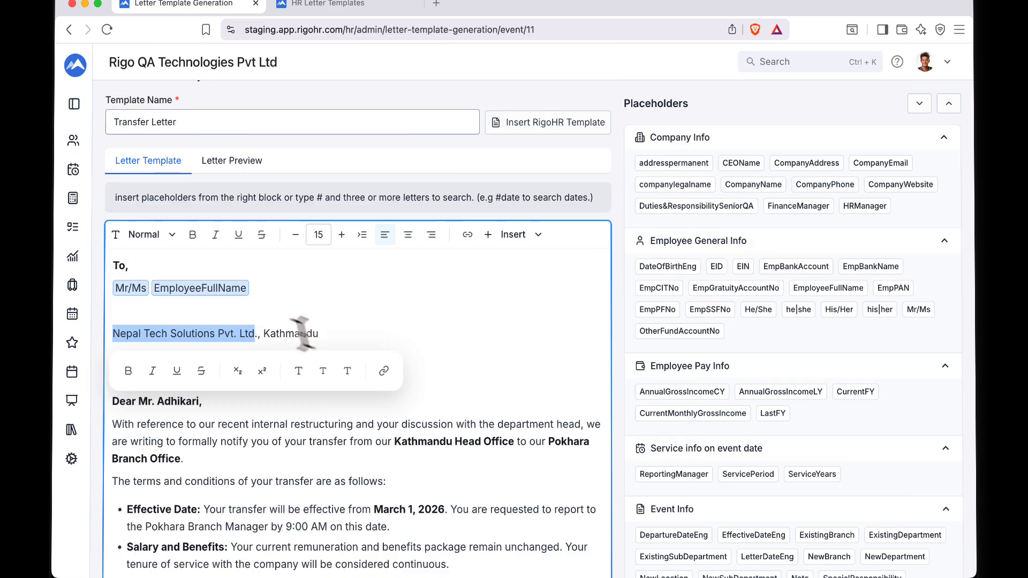
text(#company)
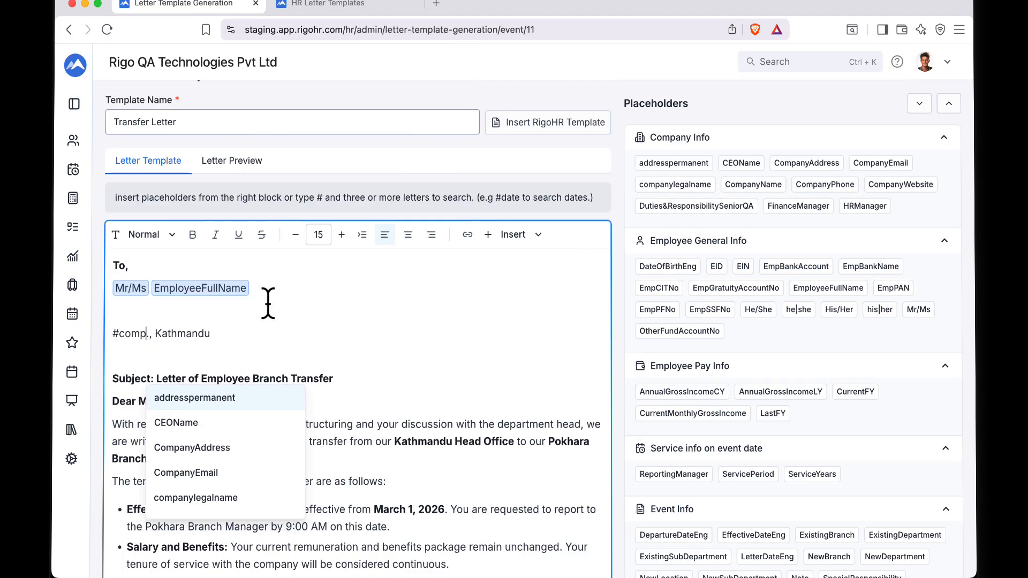
text(le)
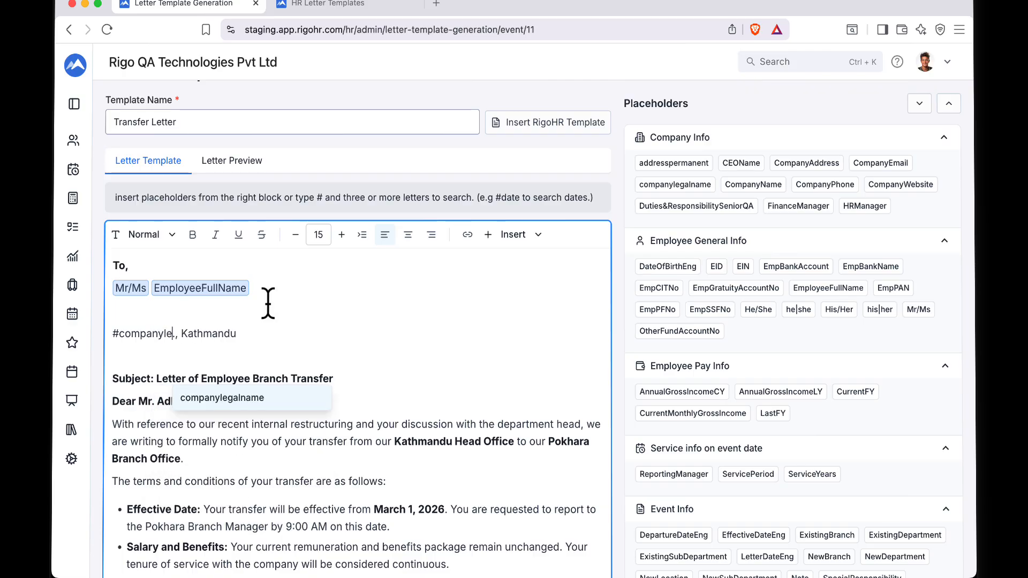
key(Return)
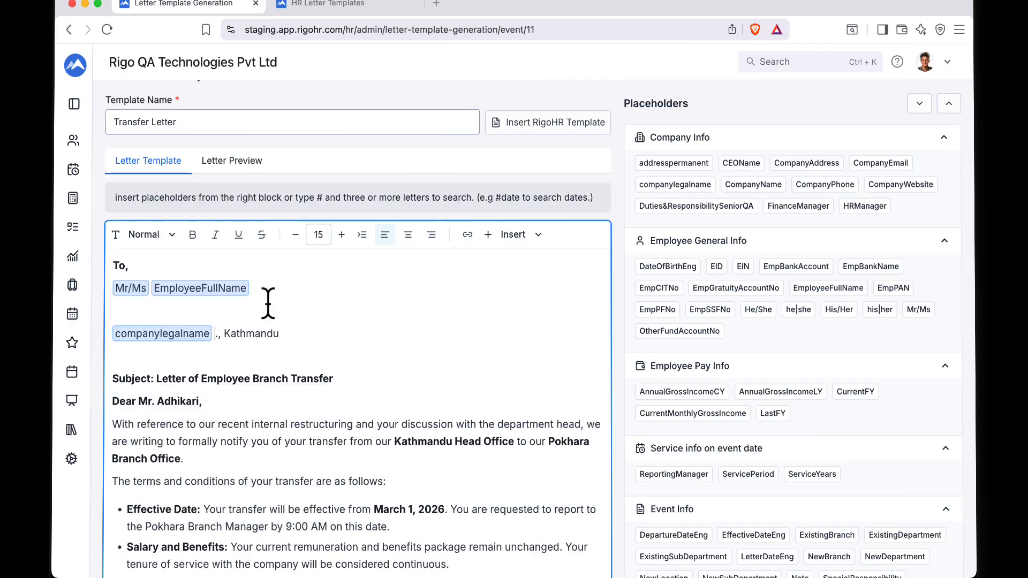
key(BackSpace)
Step: Center the subject line "Subject: Letter of Employee Branch Transfer"
scroll(239, 363, down, 2)
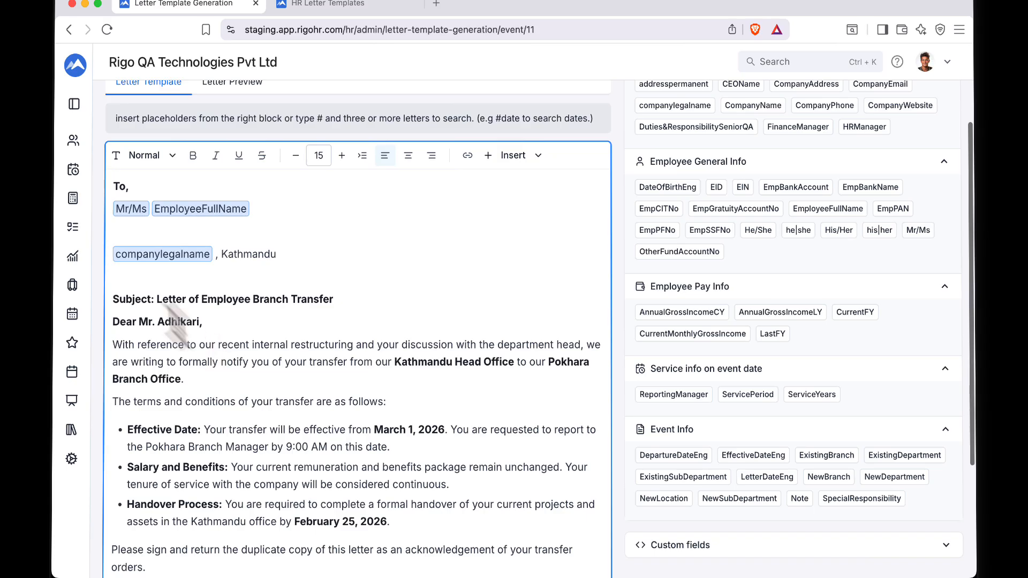
click(111, 299)
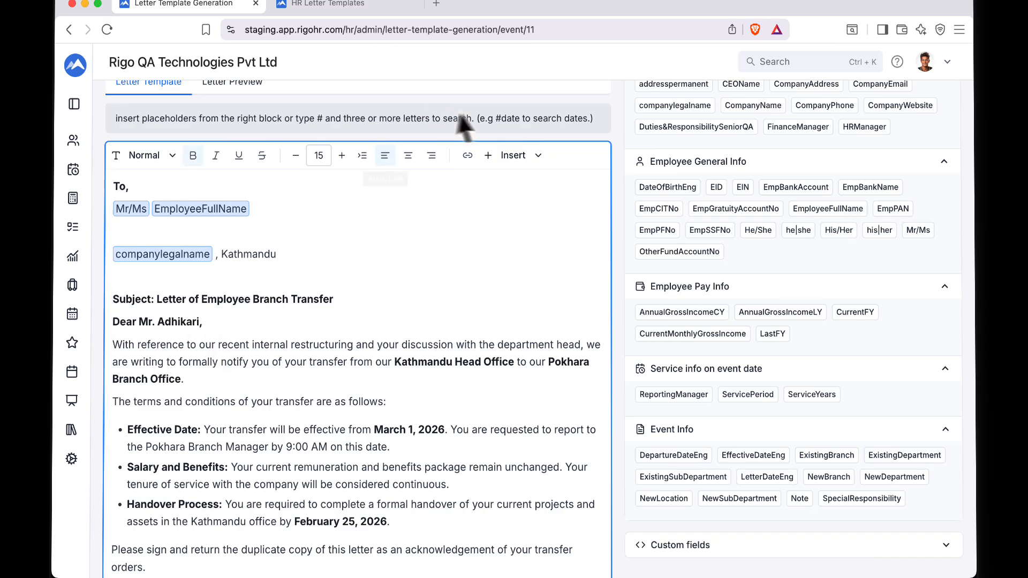
click(362, 156)
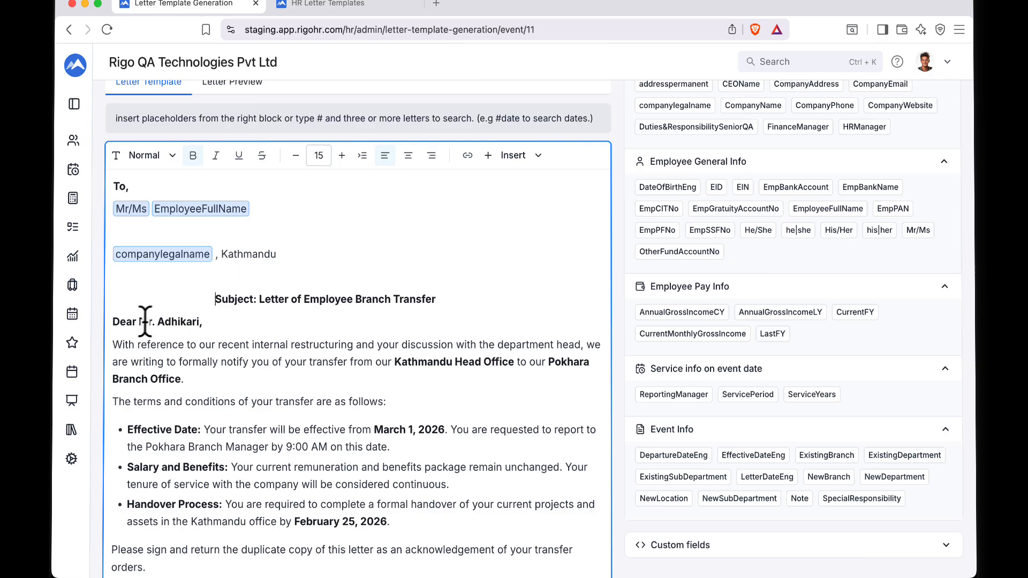
Step: Replace the title and surname after "Dear" in the salutation with the EmployeeFullName placeholder
drag(140, 321, 199, 322)
scroll(857, 171, up, 1)
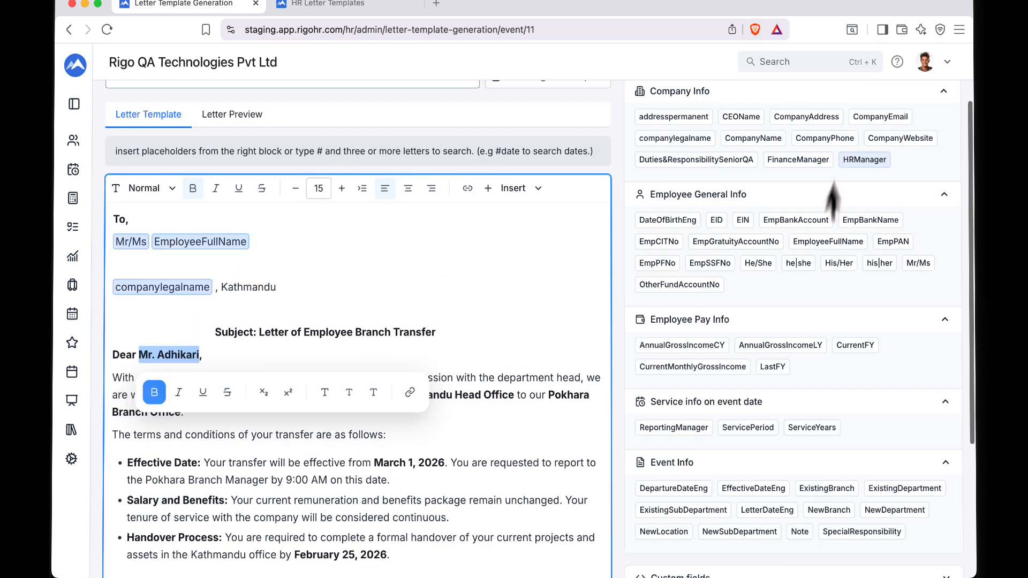
click(831, 244)
Step: Replace "Kathmandu Head Office" with the ExistingBranch placeholder and "Pokhara Branch Office." with the NewBranch placeholder in the opening paragraph
scroll(416, 376, down, 3)
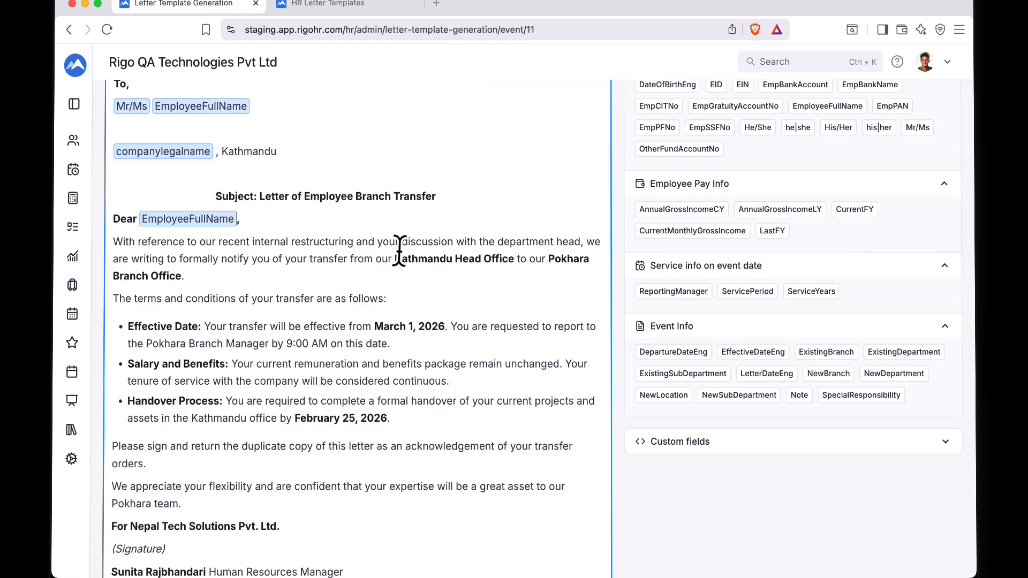
drag(396, 259, 514, 259)
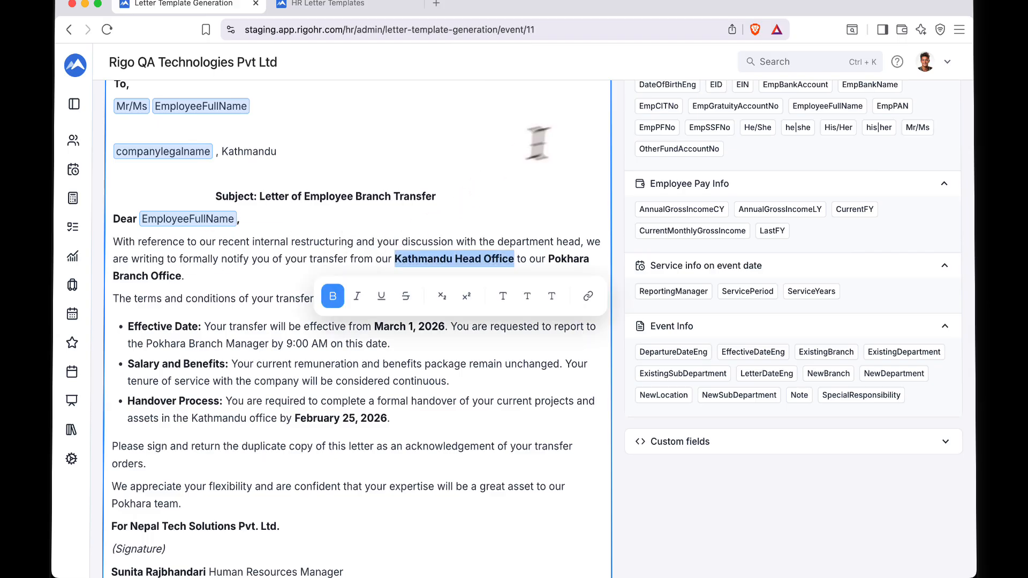
click(415, 259)
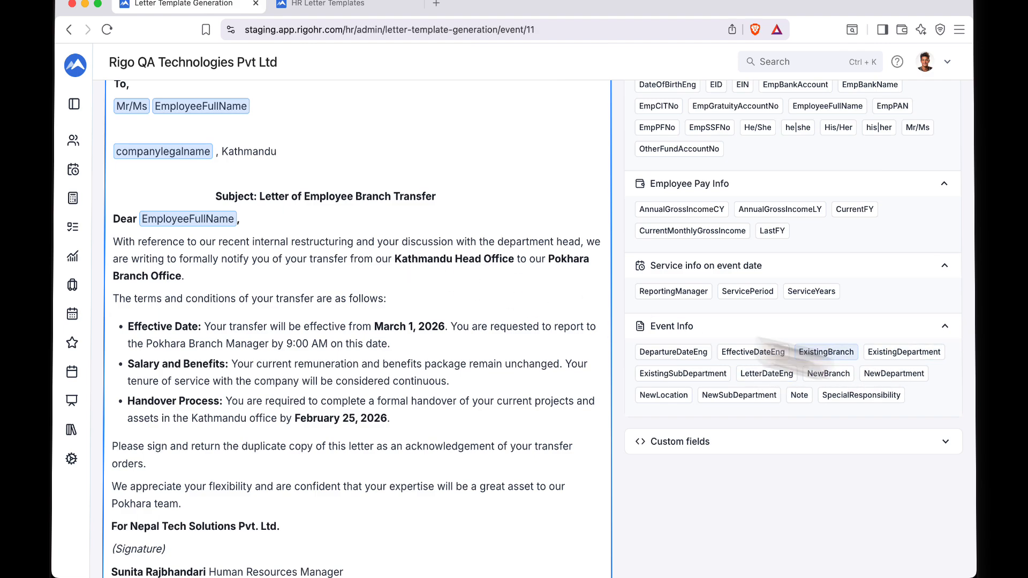
drag(396, 259, 514, 259)
click(826, 352)
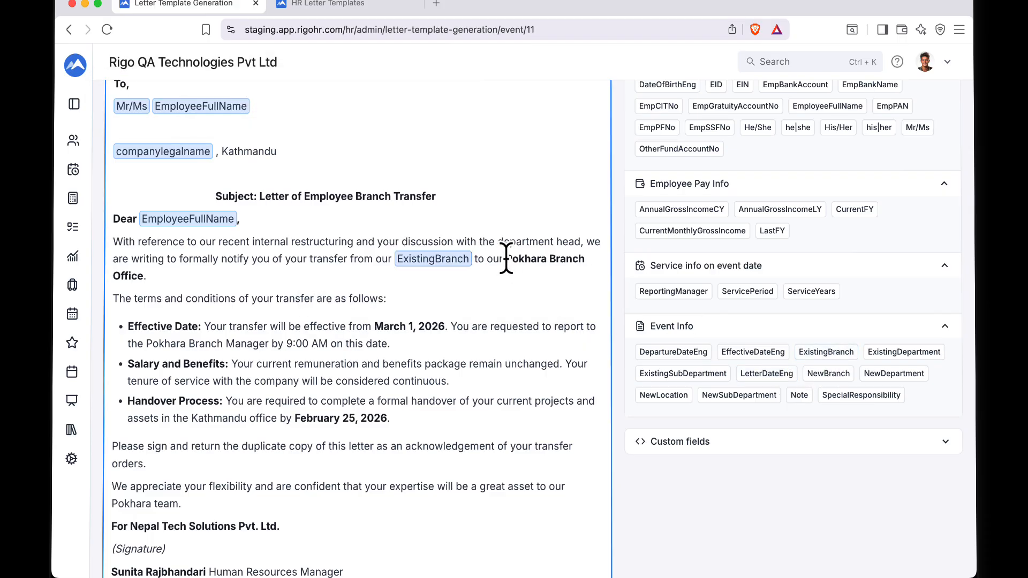
drag(506, 258, 147, 276)
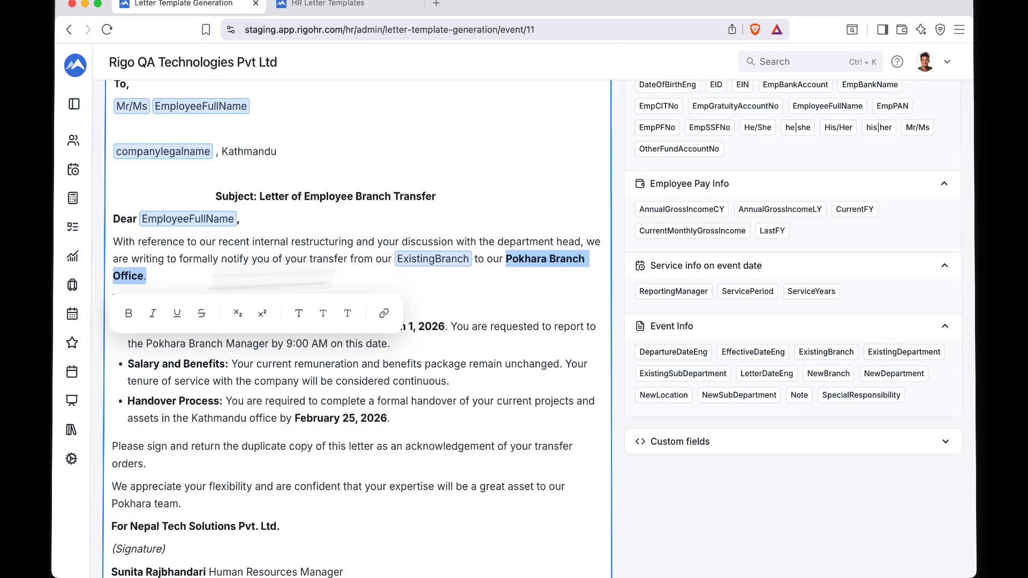
click(827, 378)
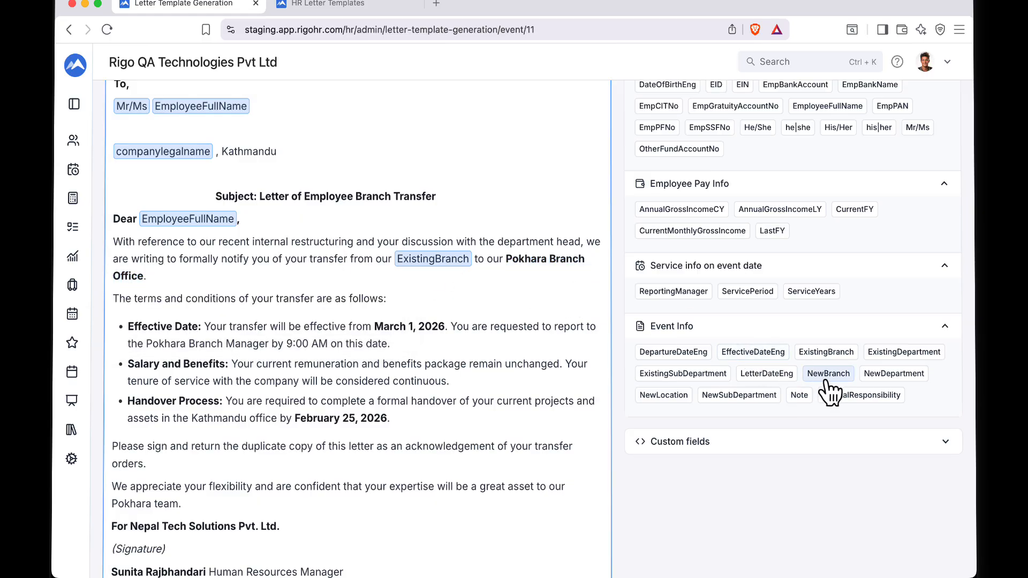
Step: Replace the date "March 1, 2026" in the Effective Date bullet with the EffectiveDateEng placeholder
scroll(375, 335, down, 2)
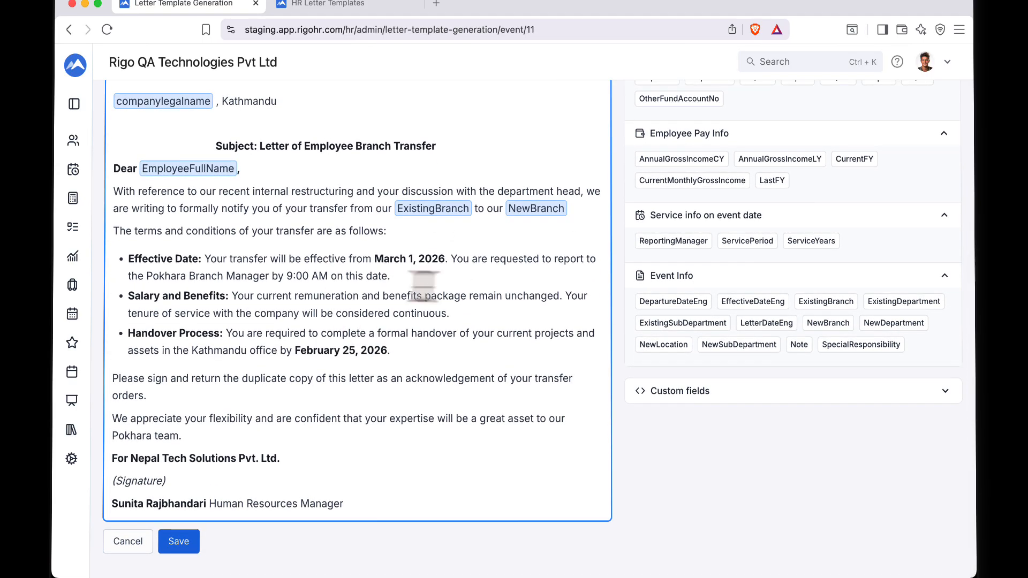
click(828, 303)
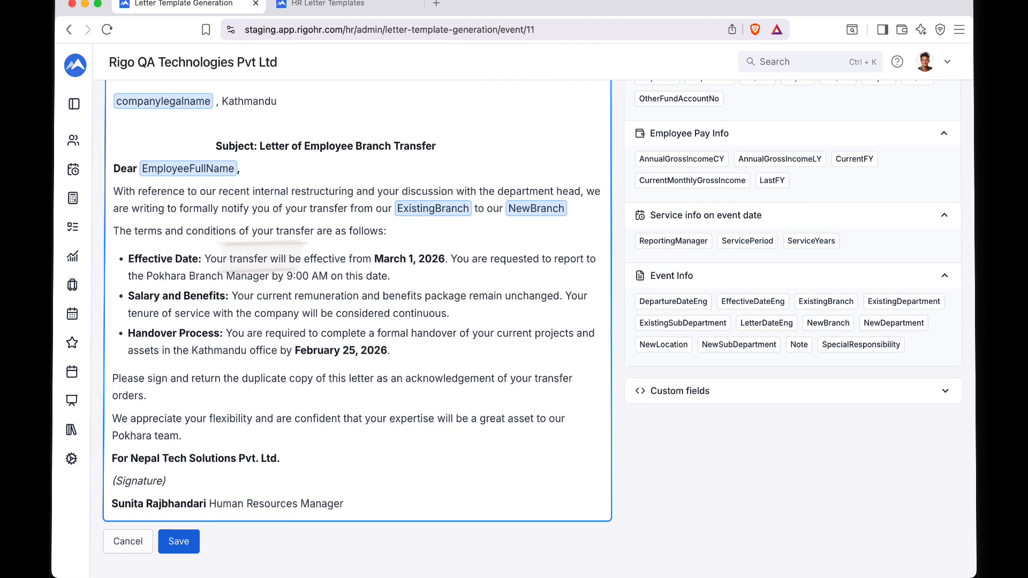
drag(375, 258, 444, 259)
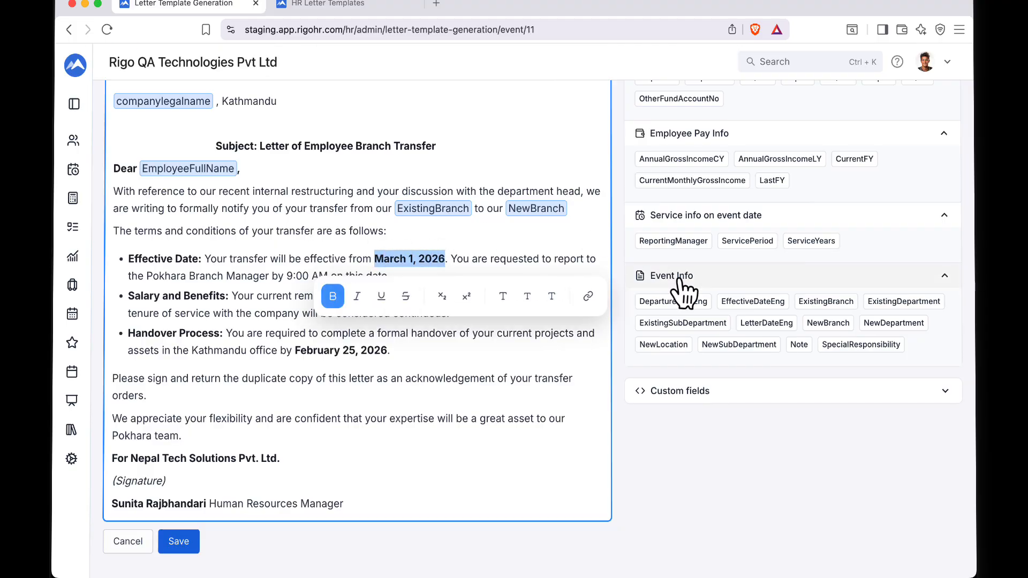
click(763, 308)
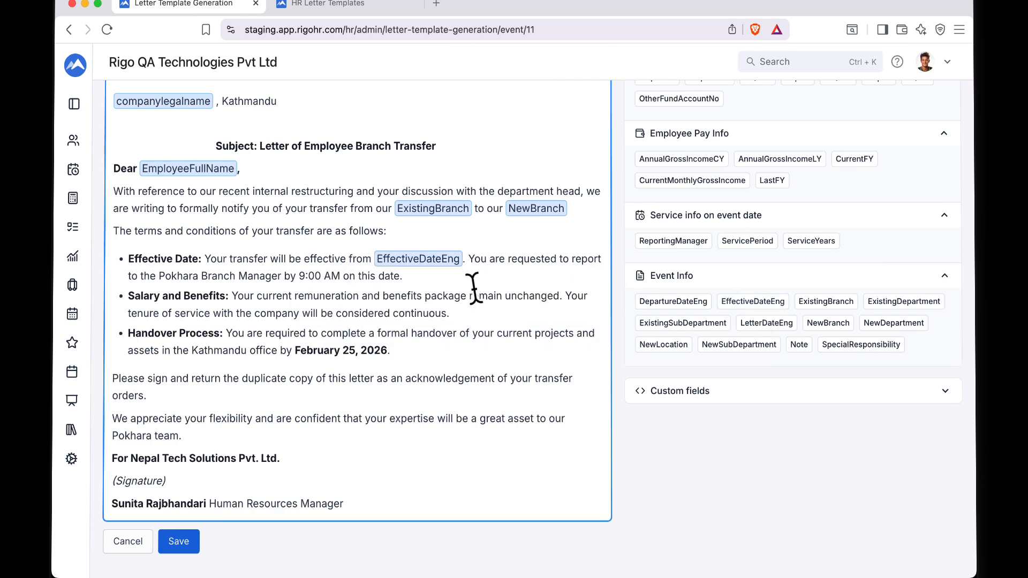
Step: Add a custom field named Handover by of type Date and substitute it for "February 25, 2026" in the Handover Process bullet
drag(295, 351, 387, 350)
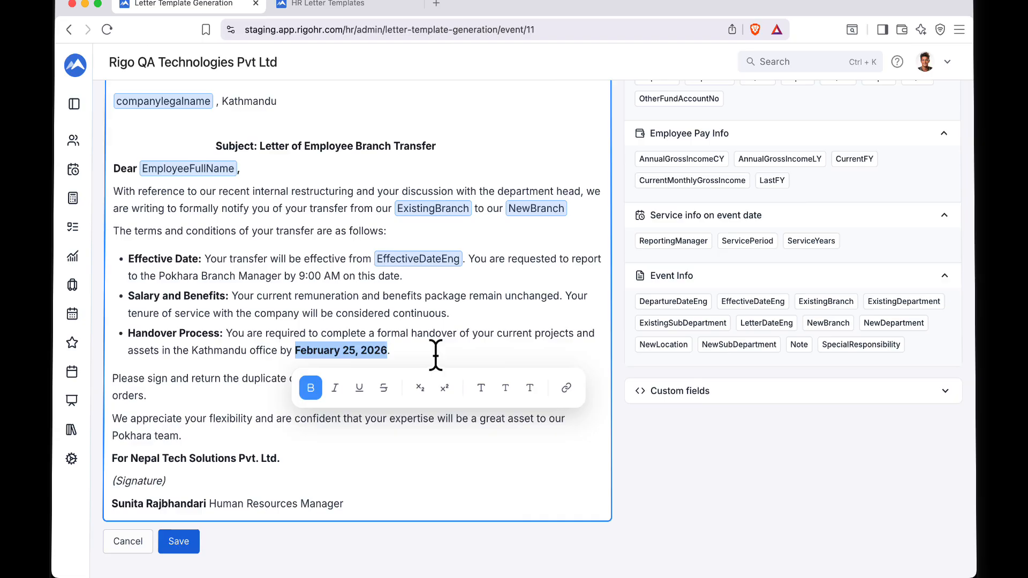
click(689, 416)
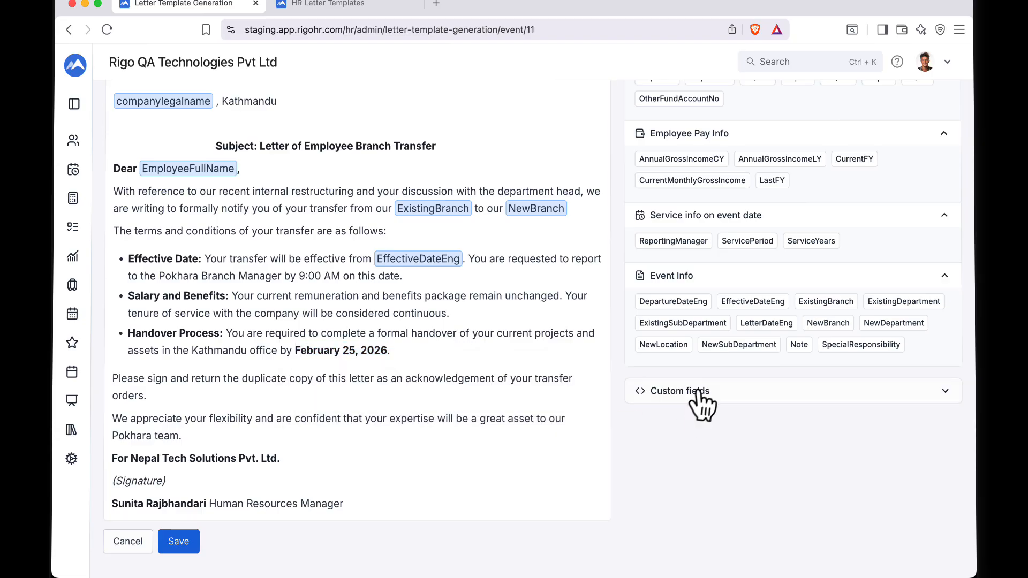
click(676, 440)
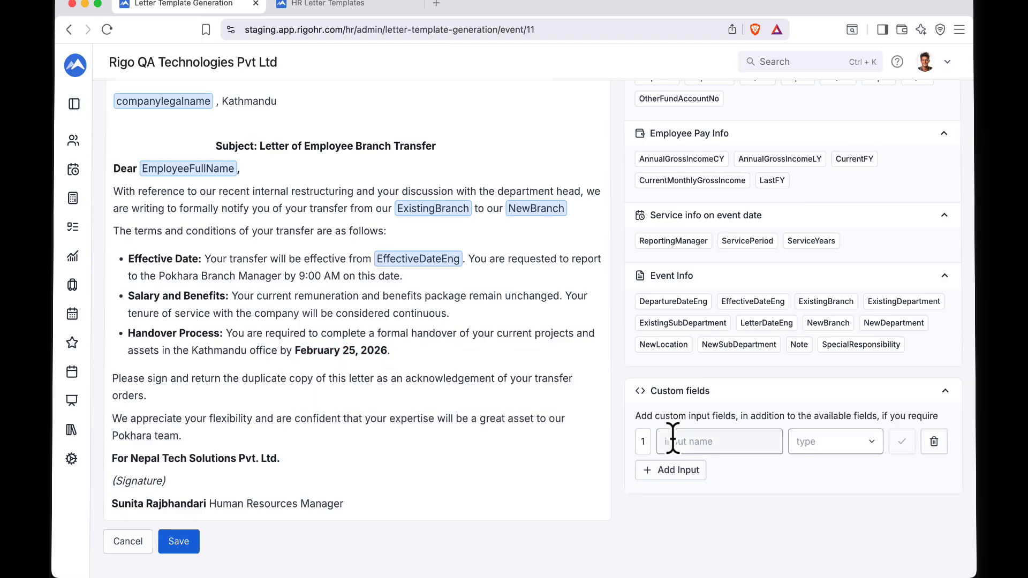
click(710, 445)
text(Handover by)
click(838, 445)
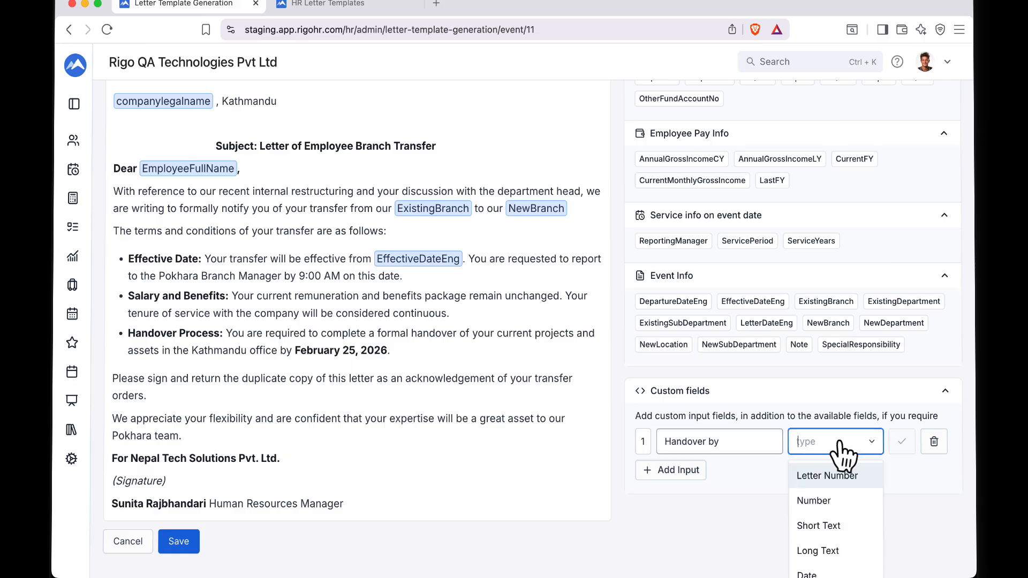
scroll(841, 515, down, 1)
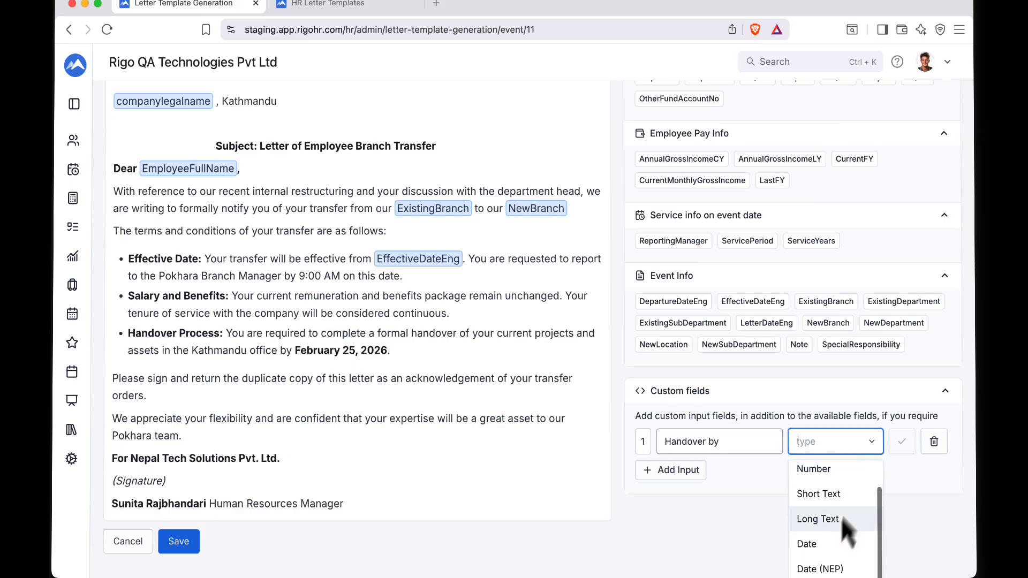
click(814, 545)
click(902, 443)
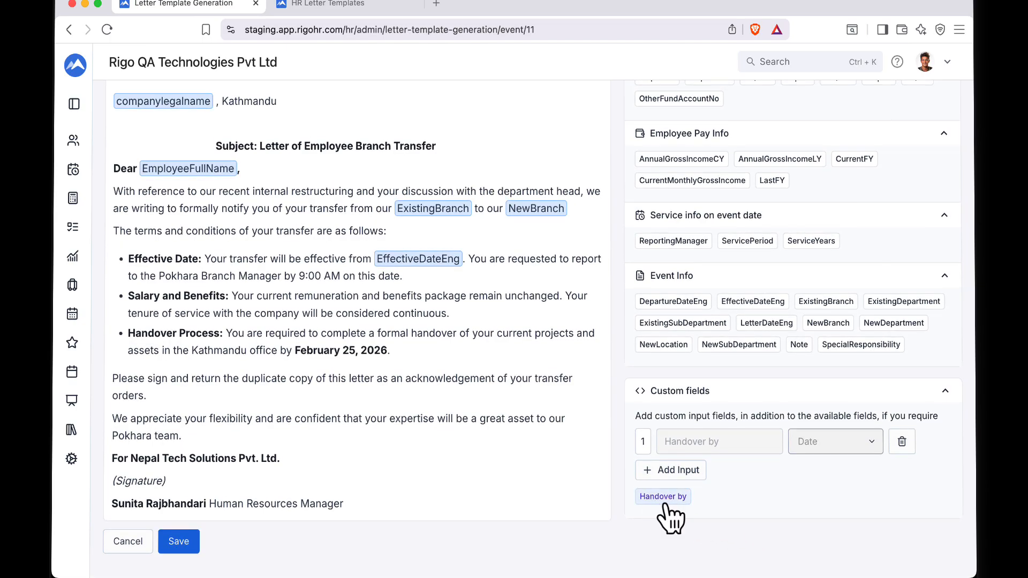
drag(388, 350, 294, 350)
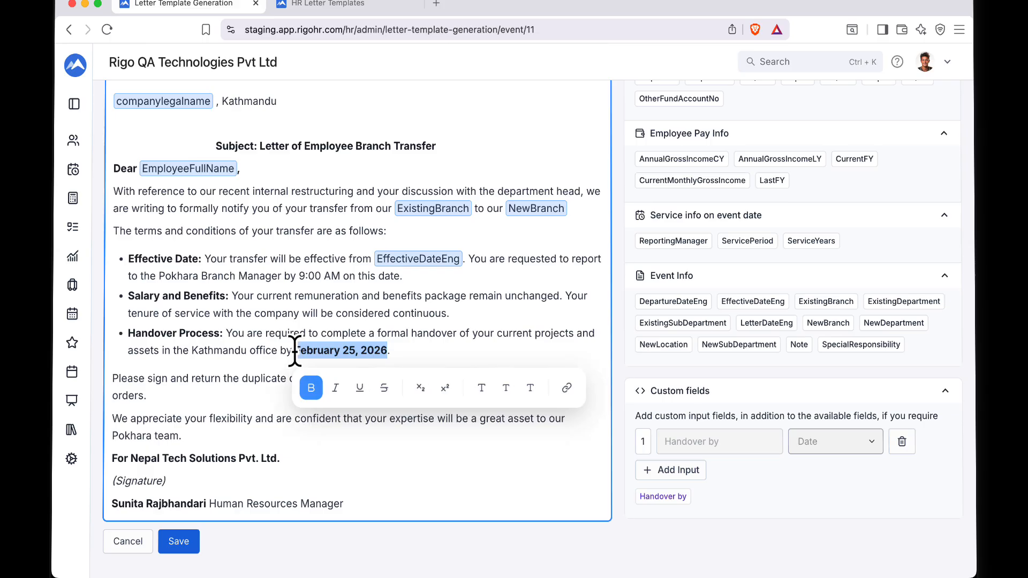
click(664, 497)
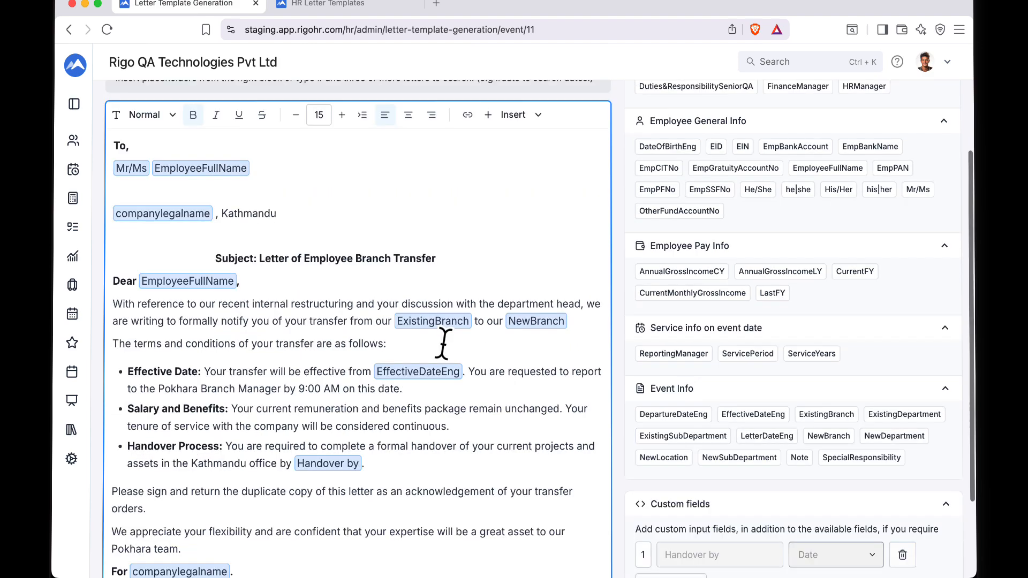
Step: Put the "Human Resources Manager" title in its own paragraph below the signatory's name
scroll(443, 344, down, 3)
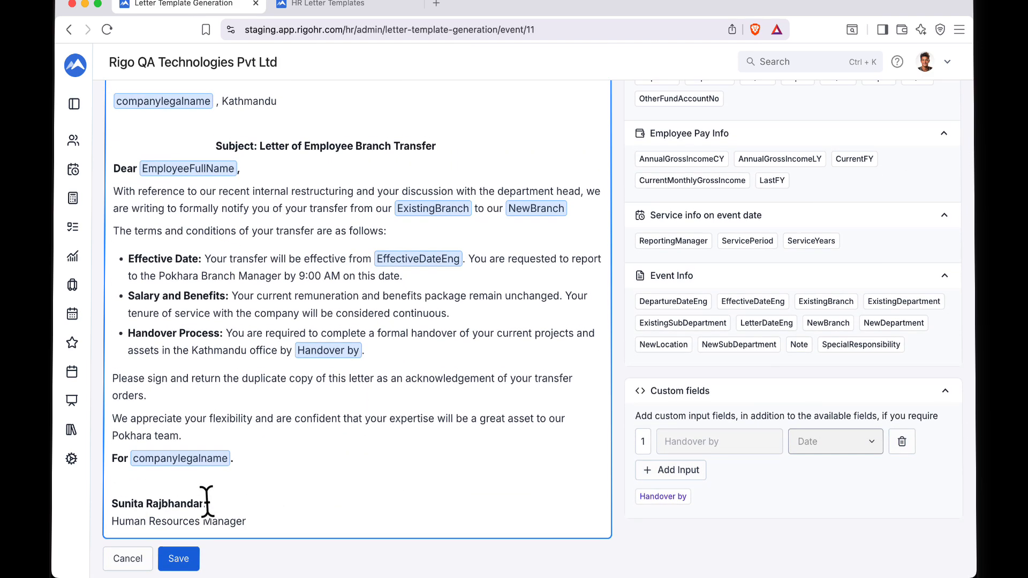
key(BackSpace)
key(Return)
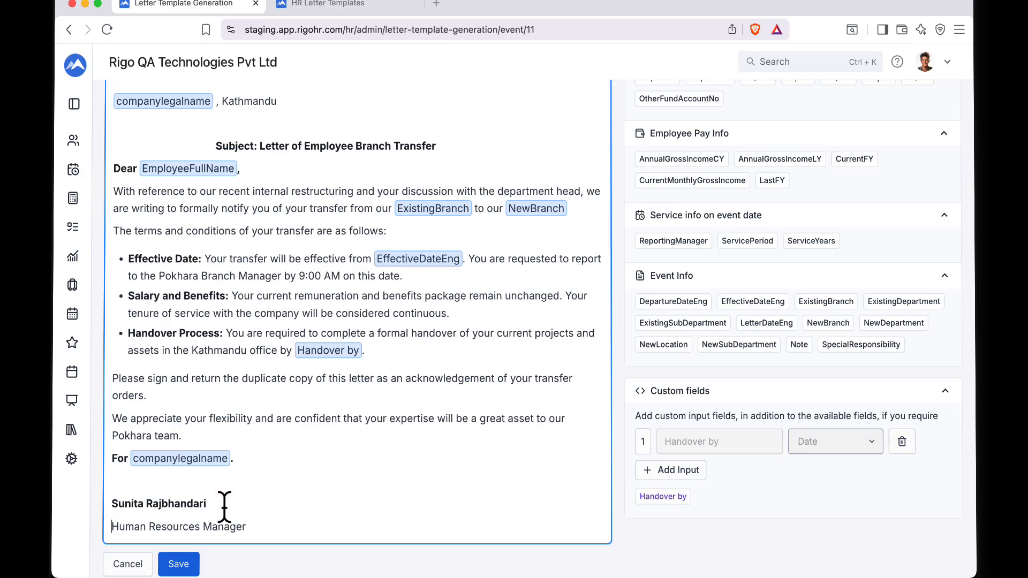
Step: Add a custom field named Signature by of type Short Text and replace the signatory's name with it
drag(213, 502, 104, 495)
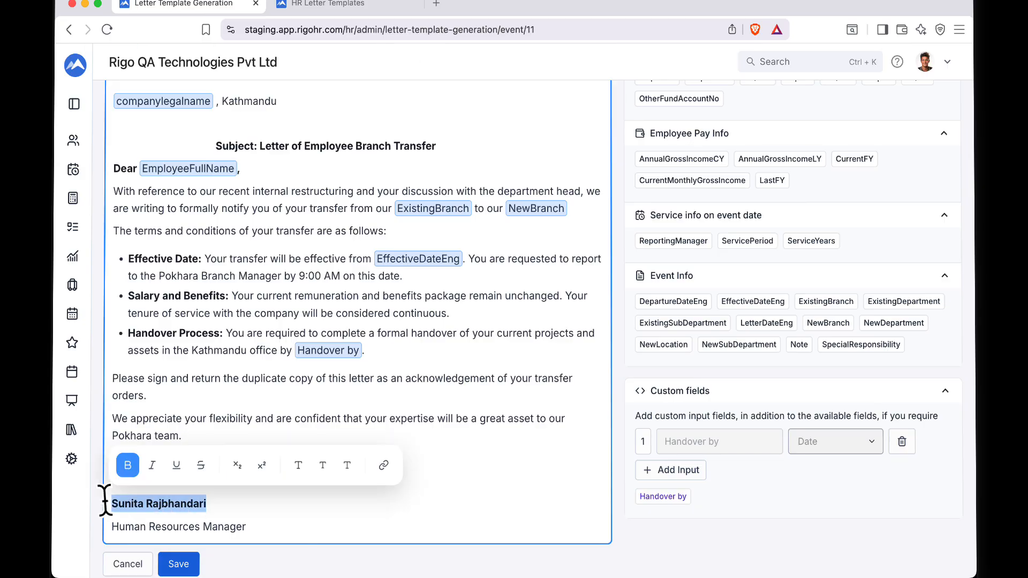
click(513, 469)
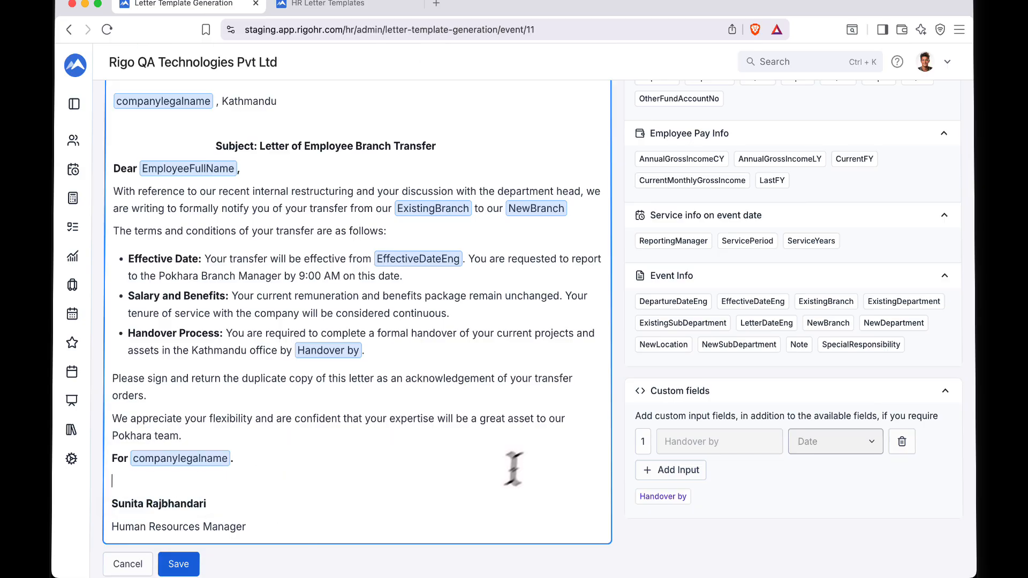
click(674, 471)
click(696, 474)
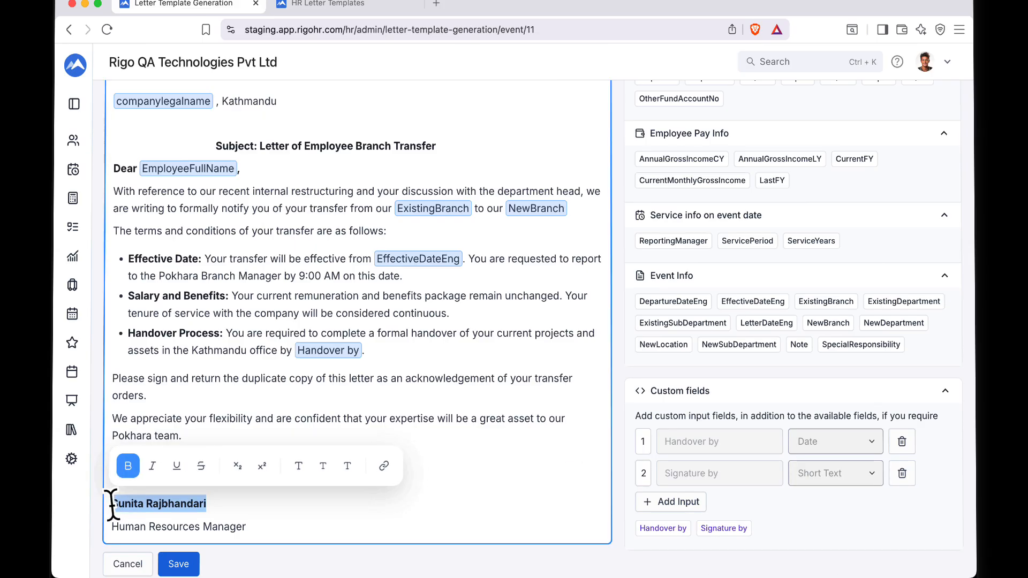
click(719, 529)
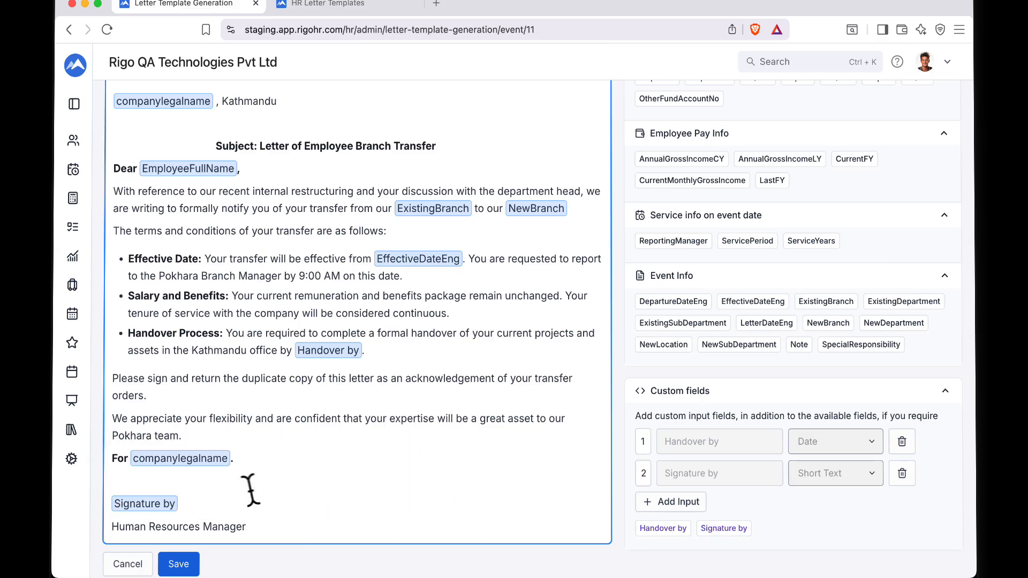
scroll(247, 499, down, 1)
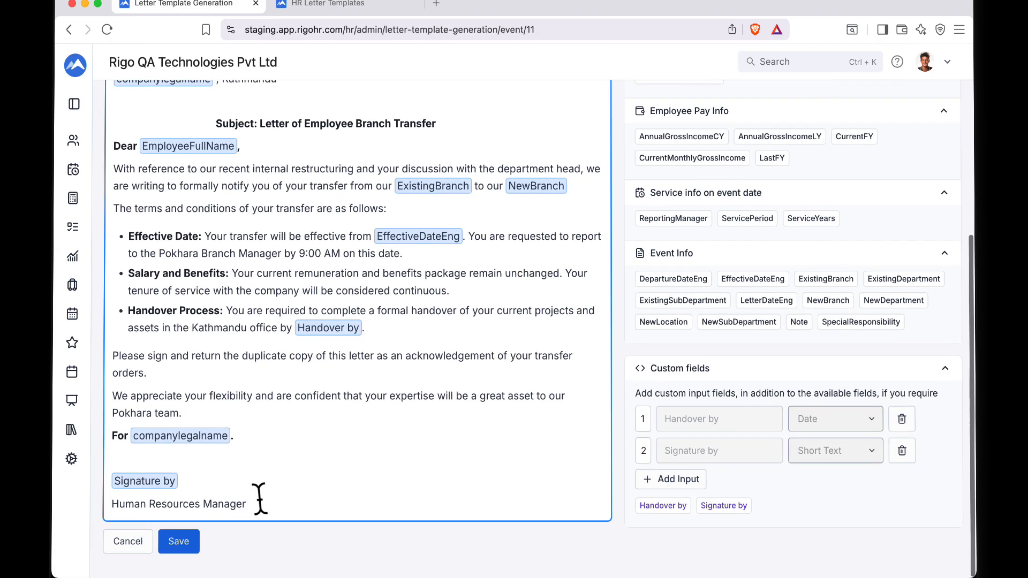
Step: Add a custom field named Position of signature by of type Short Text and confirm it
drag(256, 502, 111, 509)
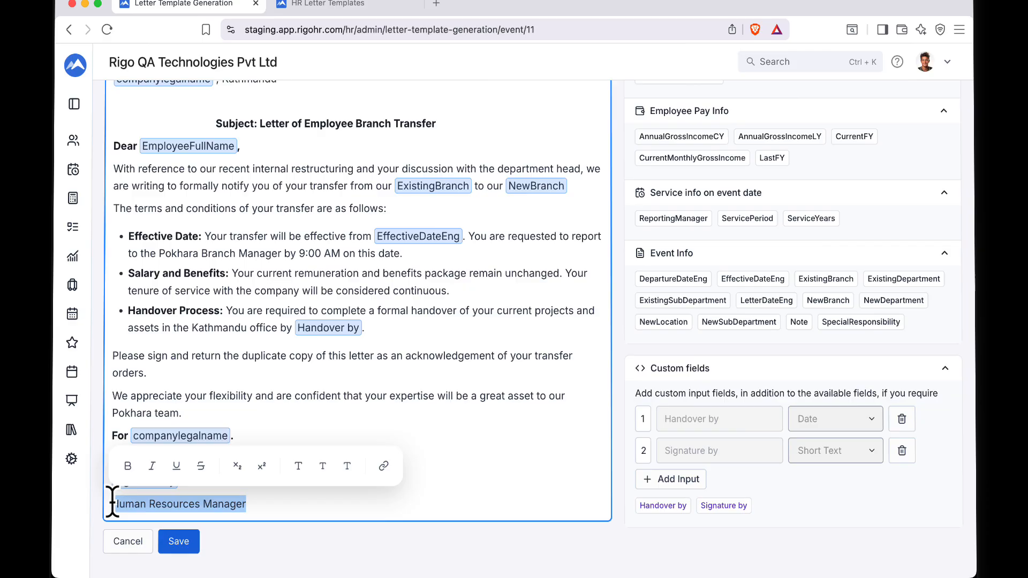
click(696, 484)
click(712, 482)
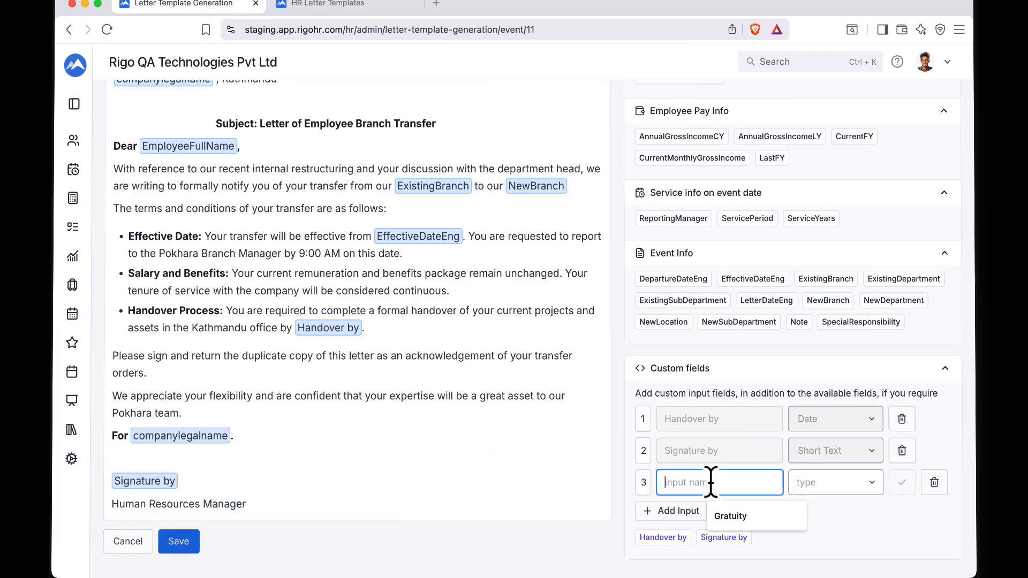
text(Position of signatu)
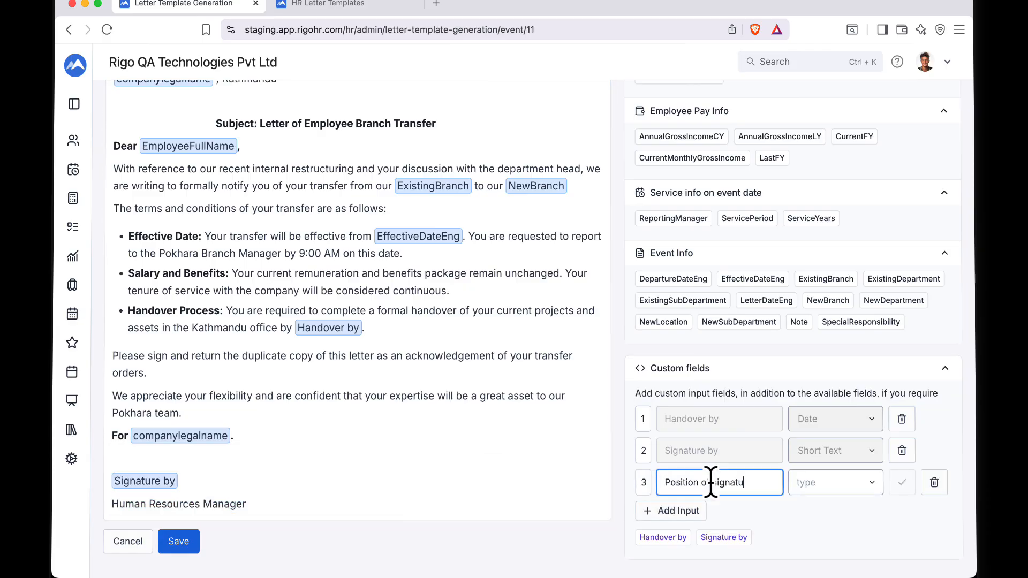
text(y)
key(Tab)
click(867, 485)
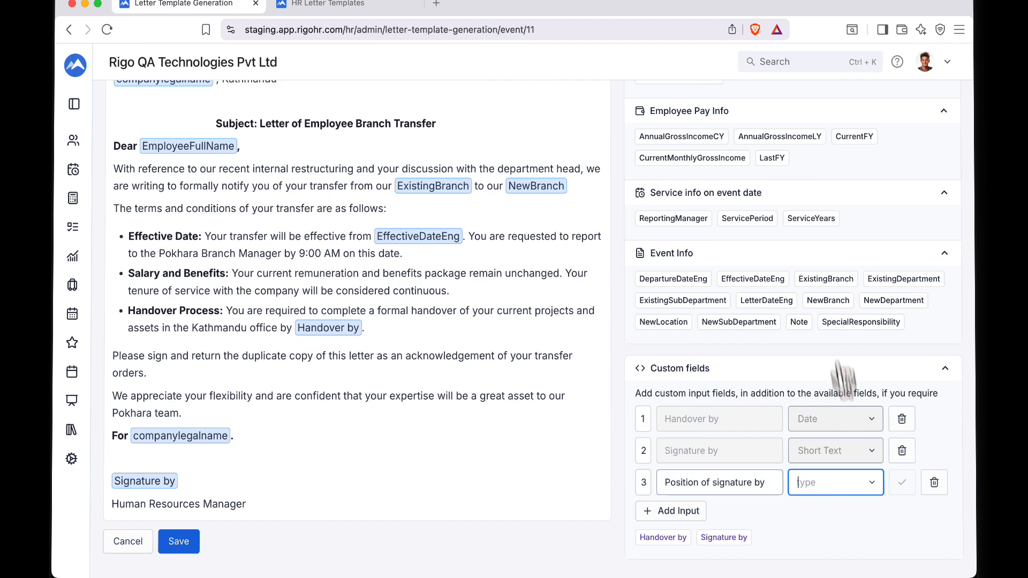
click(833, 375)
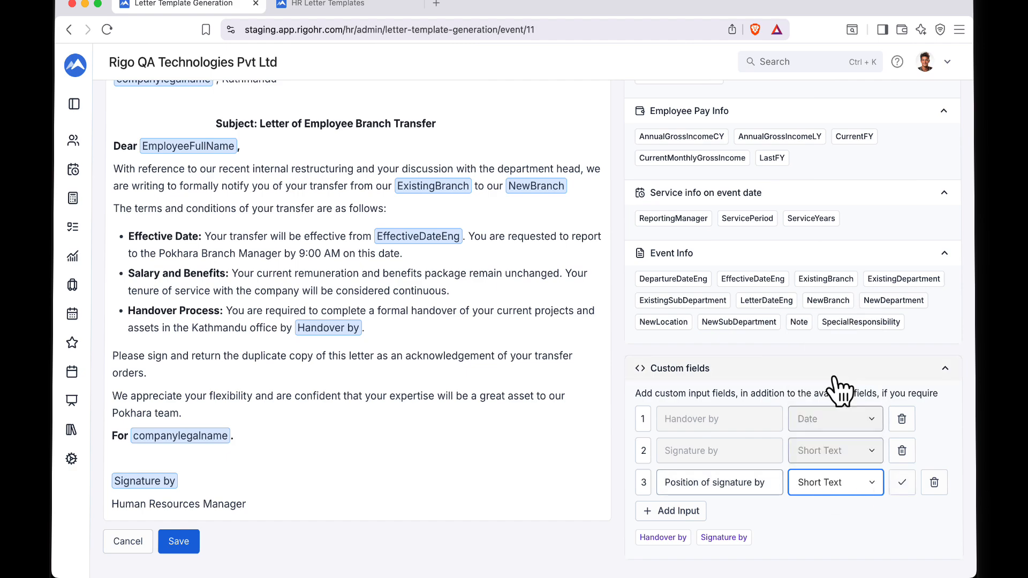
click(905, 484)
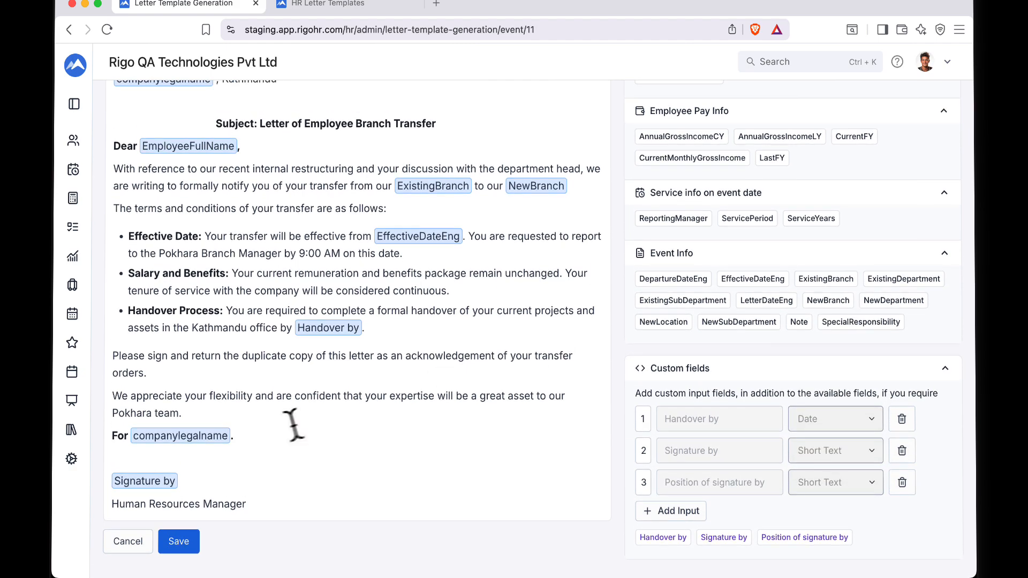
Step: Replace the "Human Resources Manager" title below the signatory with the Position of signature by placeholder
drag(259, 502, 102, 493)
click(362, 503)
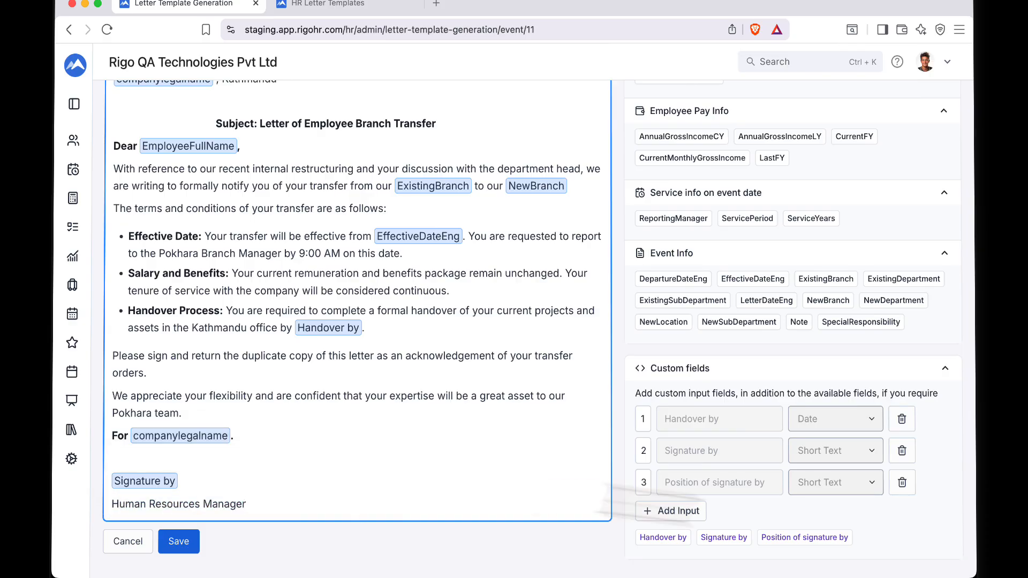
click(805, 537)
drag(365, 504, 110, 506)
key(BackSpace)
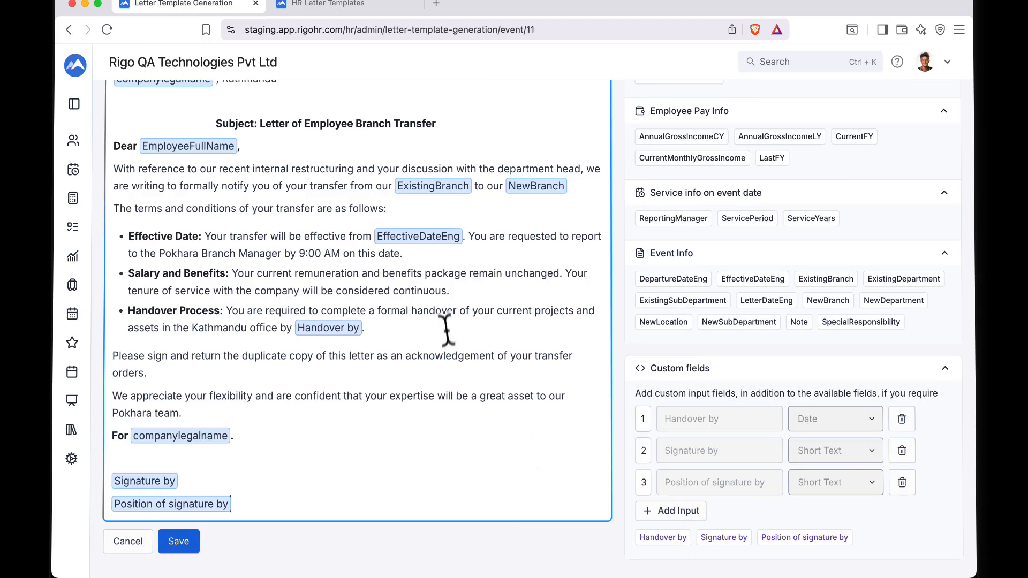
Step: Add "Date:" and "Letter No:" lines above "To," at the start of the letter, with a blank line after them
scroll(448, 330, up, 6)
scroll(259, 360, down, 1)
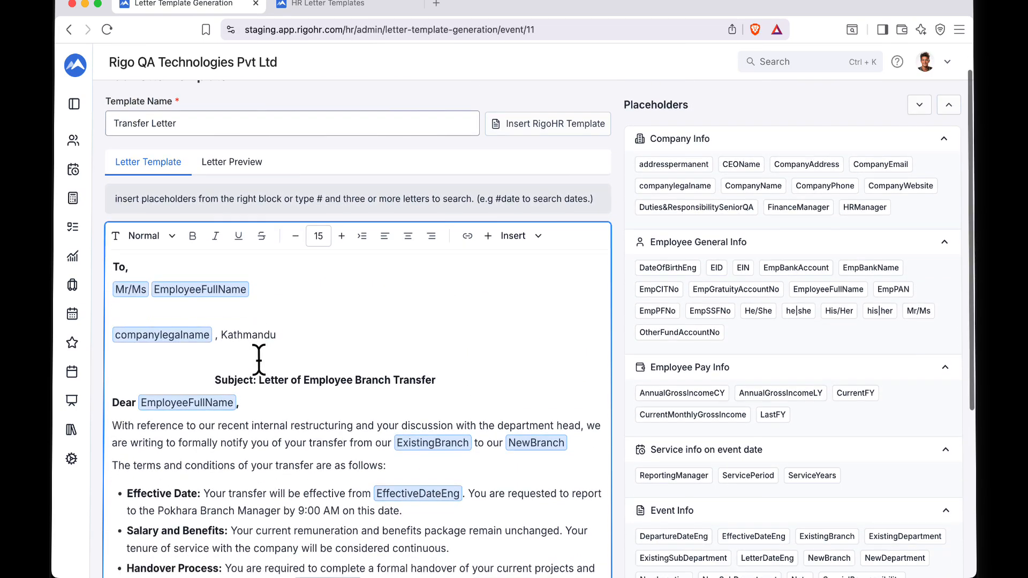
scroll(260, 360, up, 1)
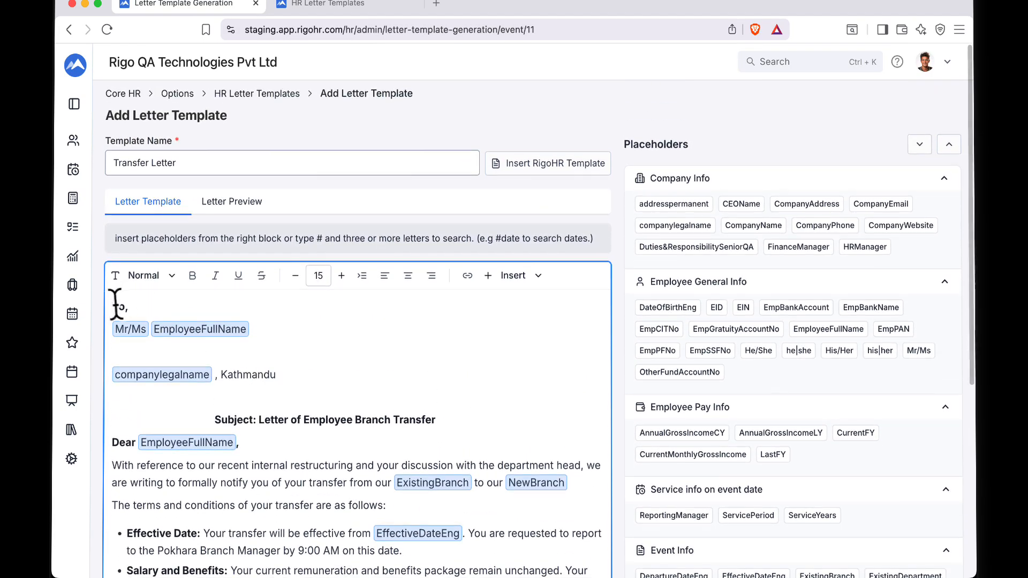
click(112, 303)
key(Return)
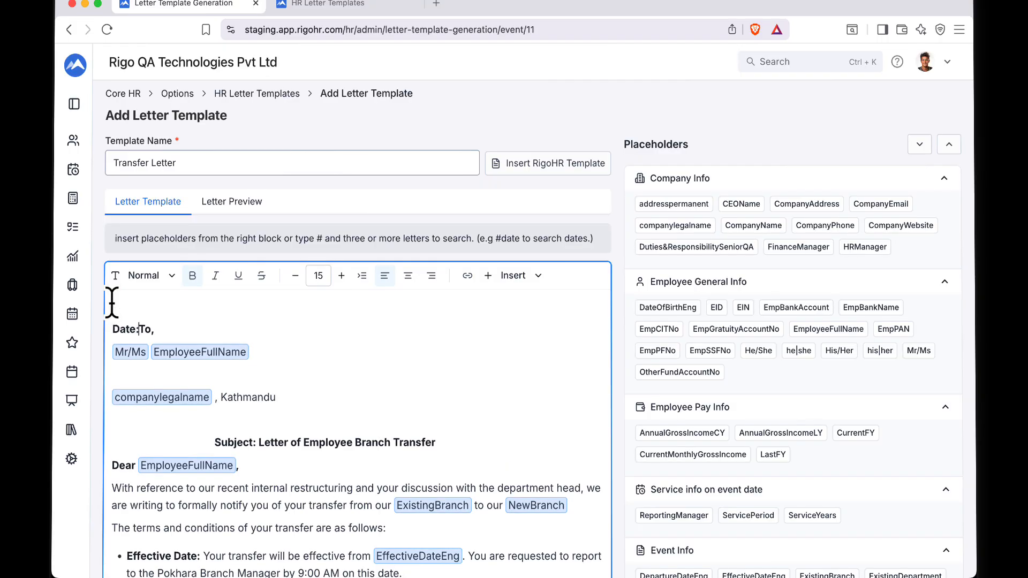
text(Date:)
key(Return)
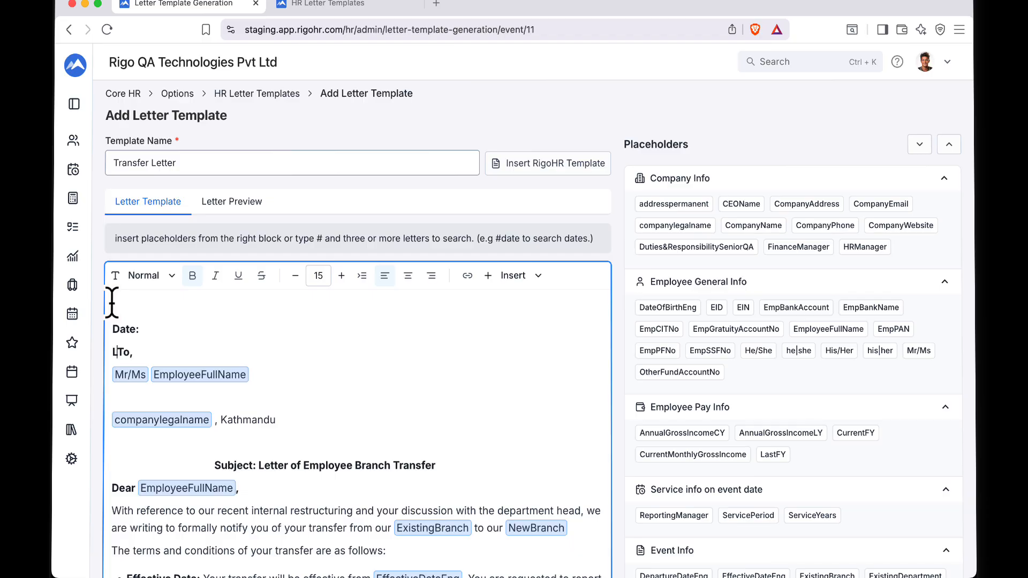
text(Letter No:)
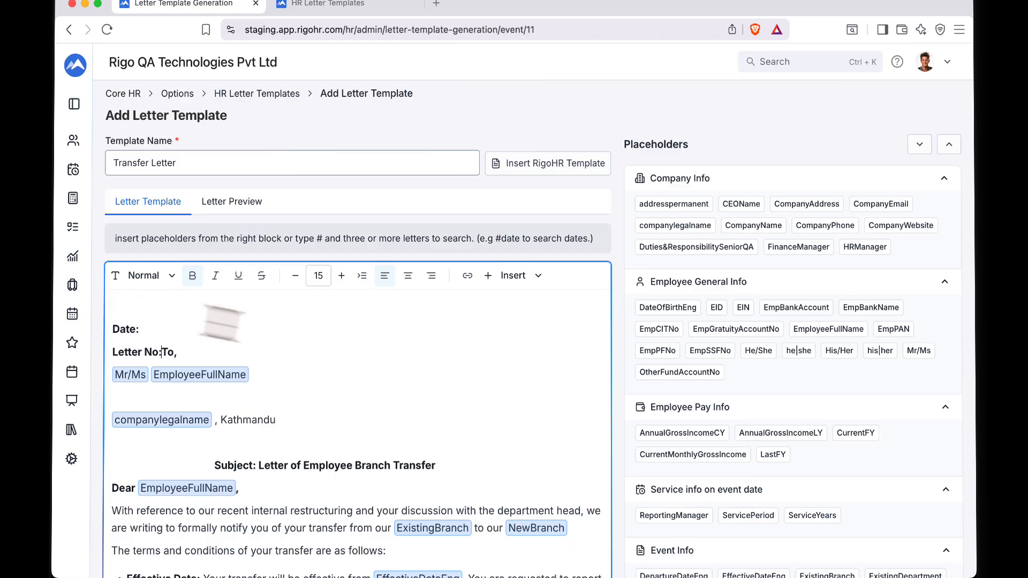
key(Return)
key(Return)
Step: Add a custom field named Date of type Date and confirm it
scroll(436, 351, down, 2)
scroll(619, 418, down, 3)
scroll(620, 411, down, 2)
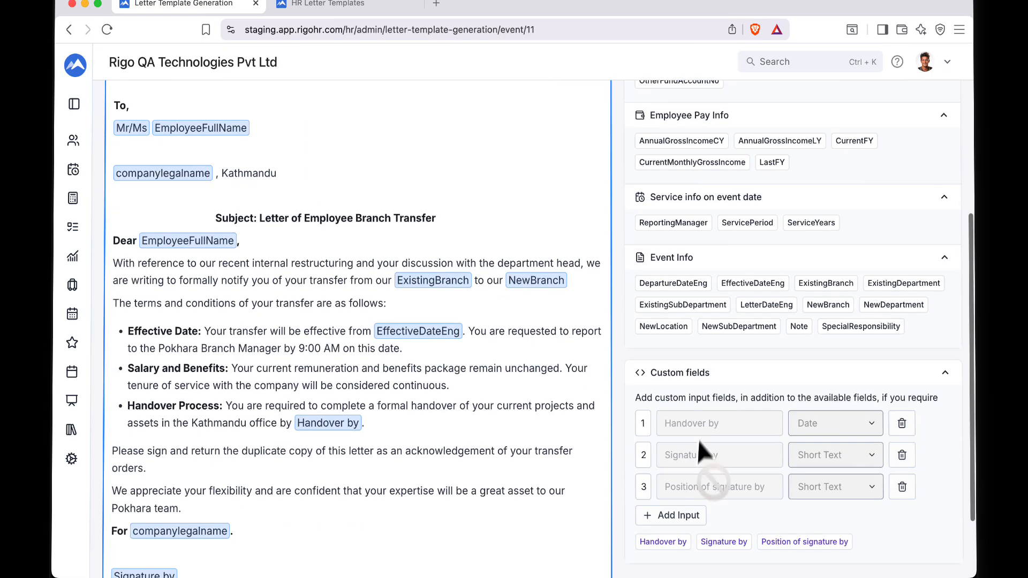
click(679, 524)
click(692, 519)
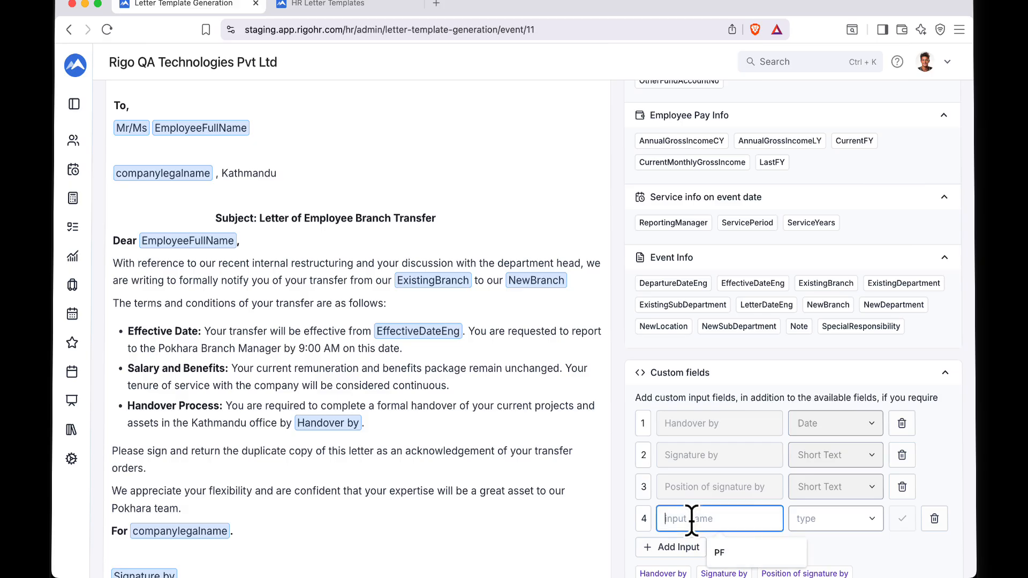
text(Date)
key(Tab)
click(858, 527)
scroll(845, 541, down, 2)
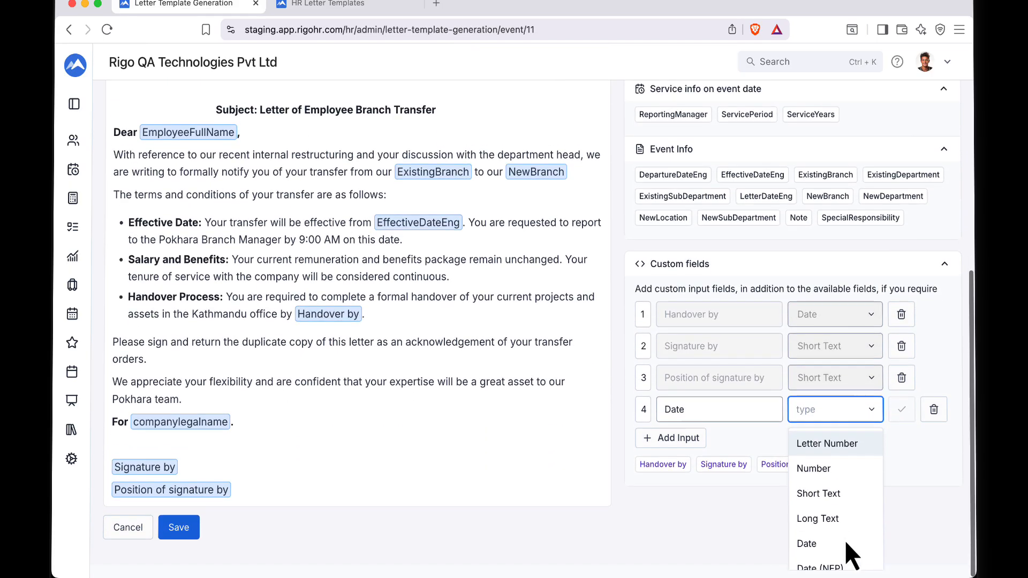
click(832, 558)
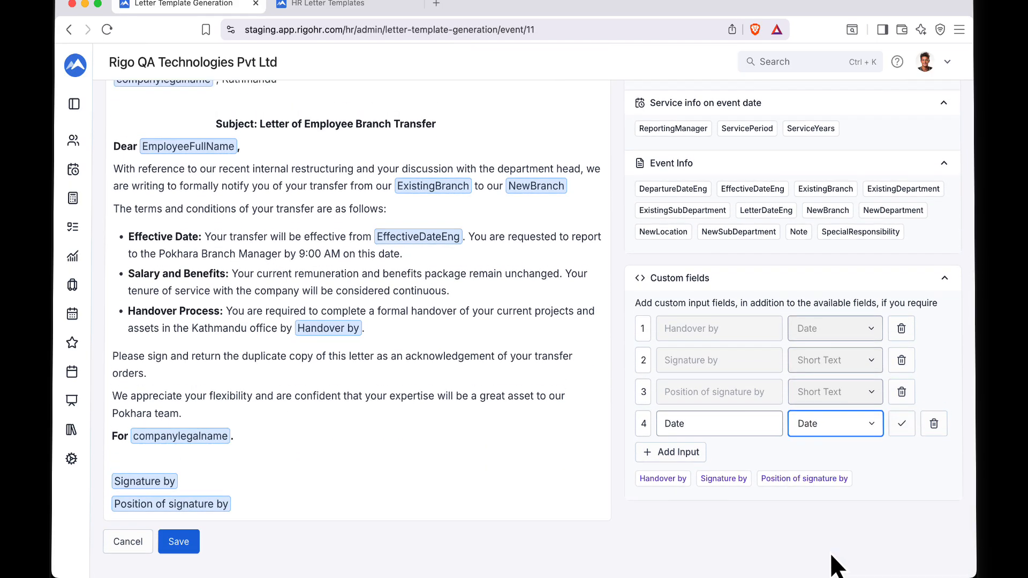
click(902, 426)
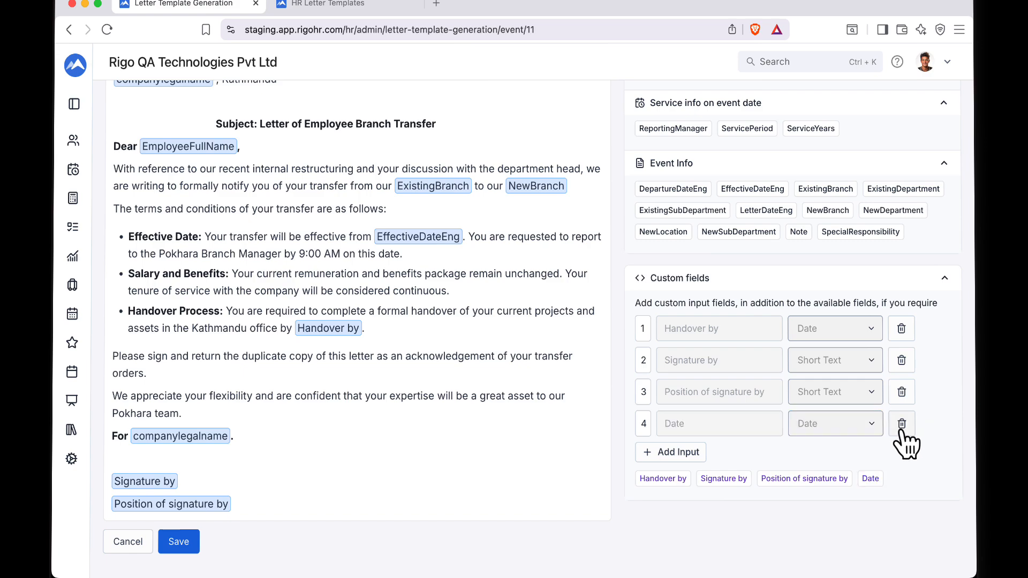
Step: Insert the custom Date placeholder after "Date:" by searching for #date within the letter
scroll(442, 307, up, 1)
scroll(442, 307, up, 4)
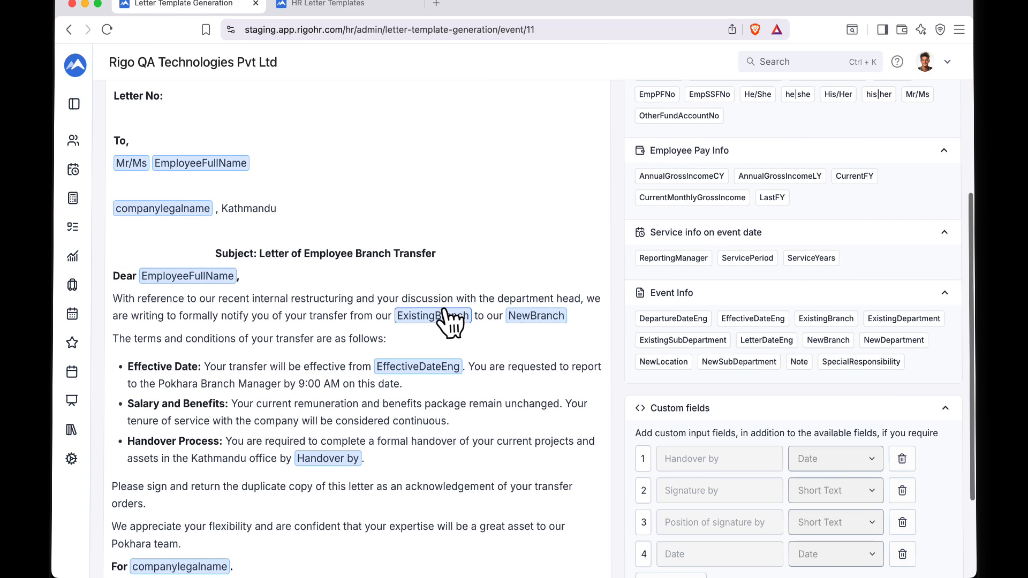
text(#date)
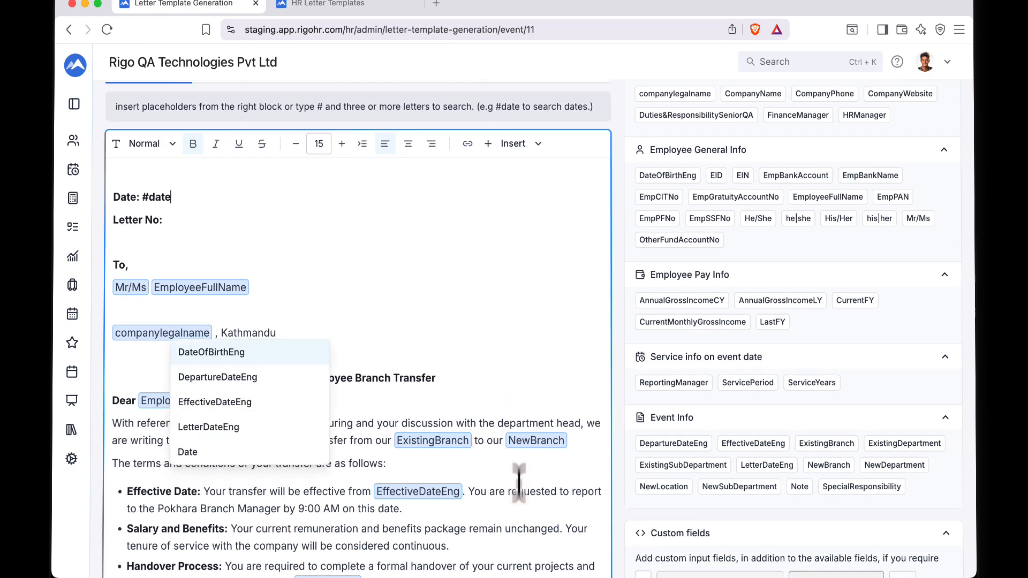
click(232, 453)
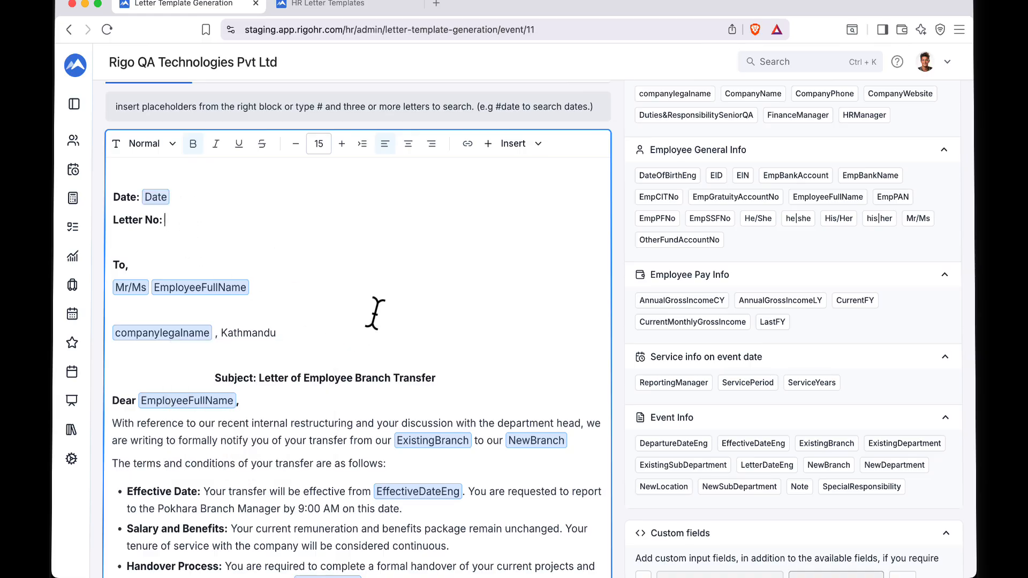
Step: Add a custom field named Letter Number of type Letter Number and confirm it
scroll(375, 313, down, 5)
click(669, 452)
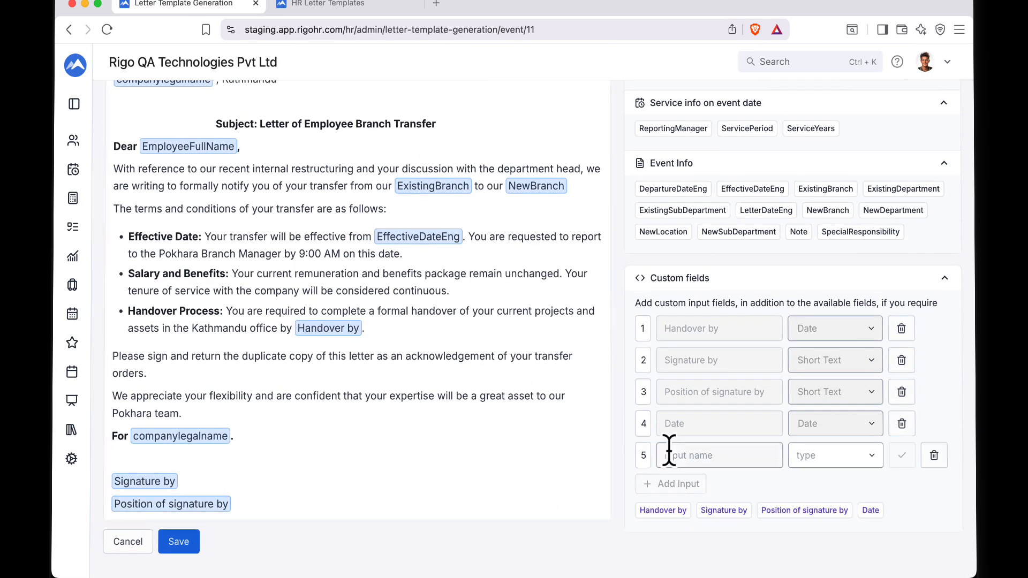
click(691, 455)
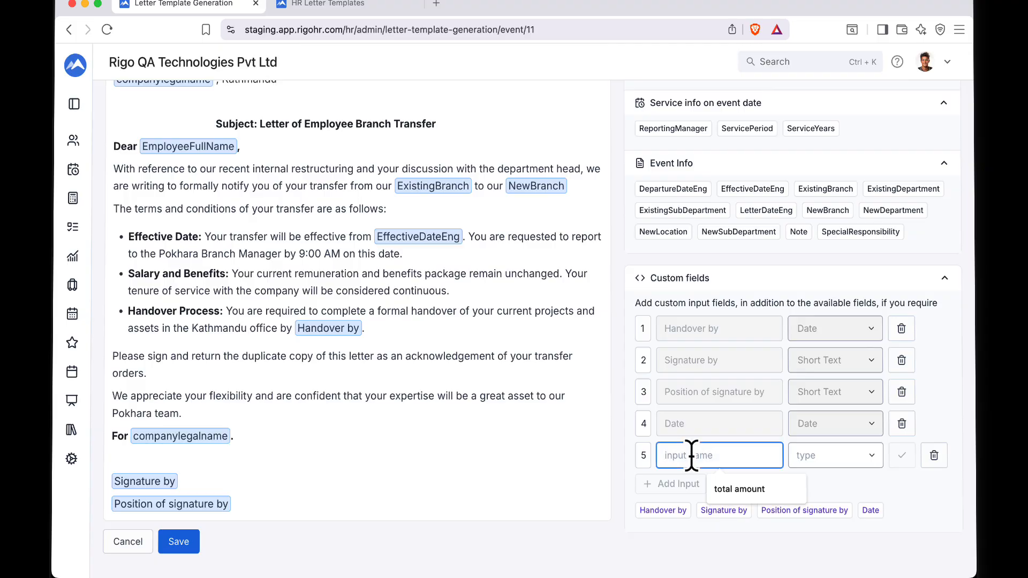
text(Letter Number)
click(868, 457)
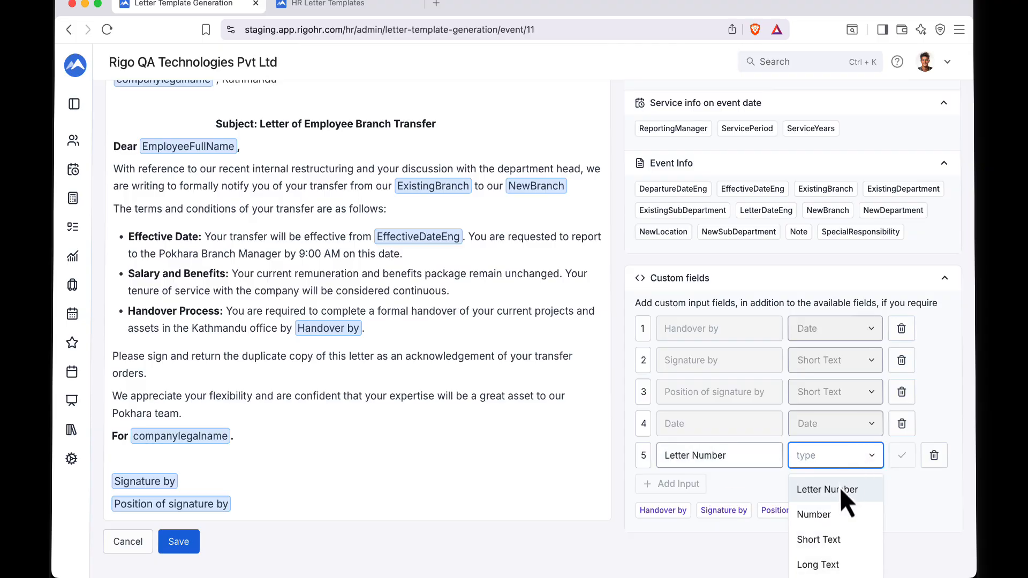
click(820, 497)
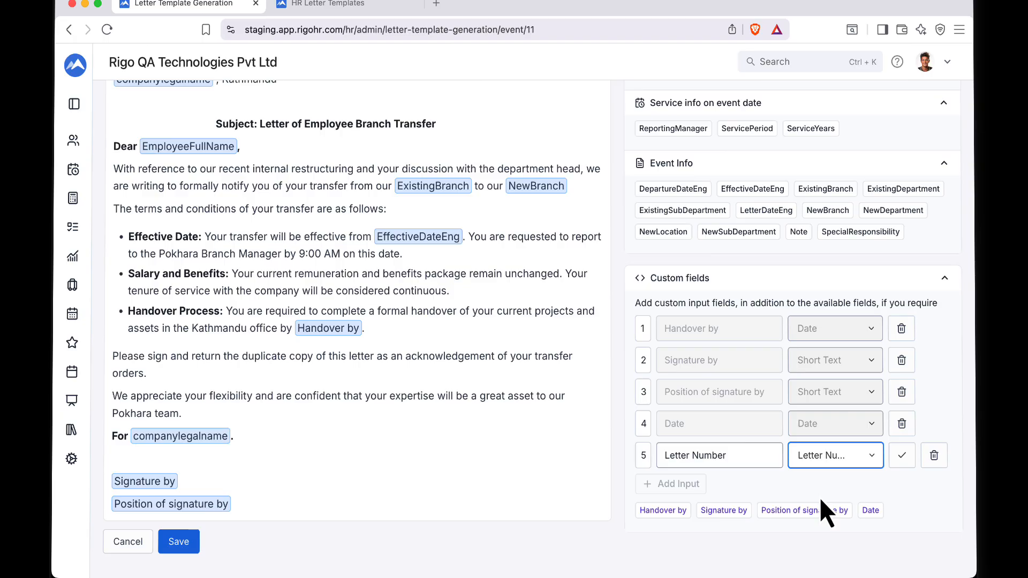
click(901, 456)
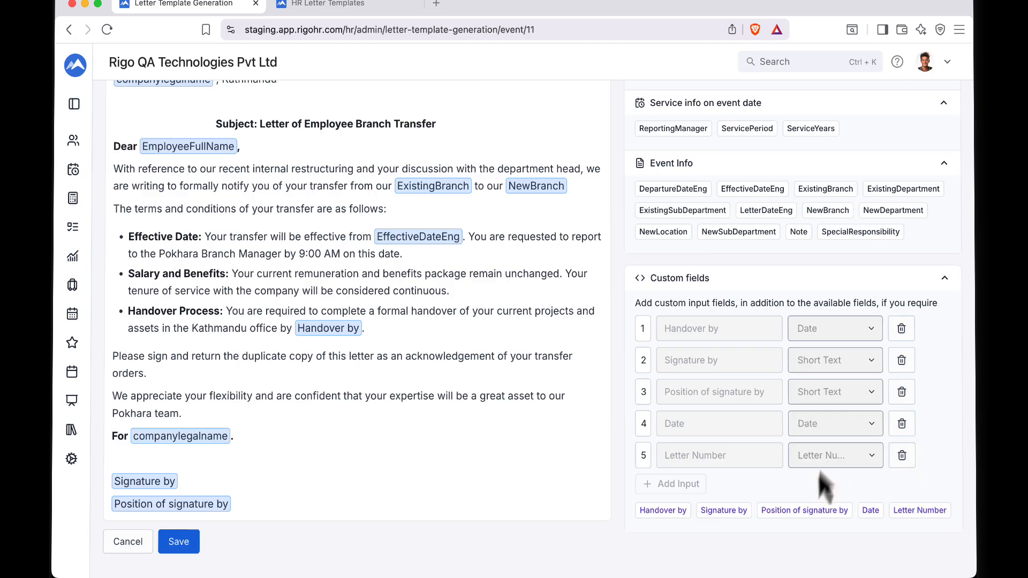
Step: Insert the Letter Number placeholder after "Letter No:" at the start of the letter
scroll(533, 347, up, 3)
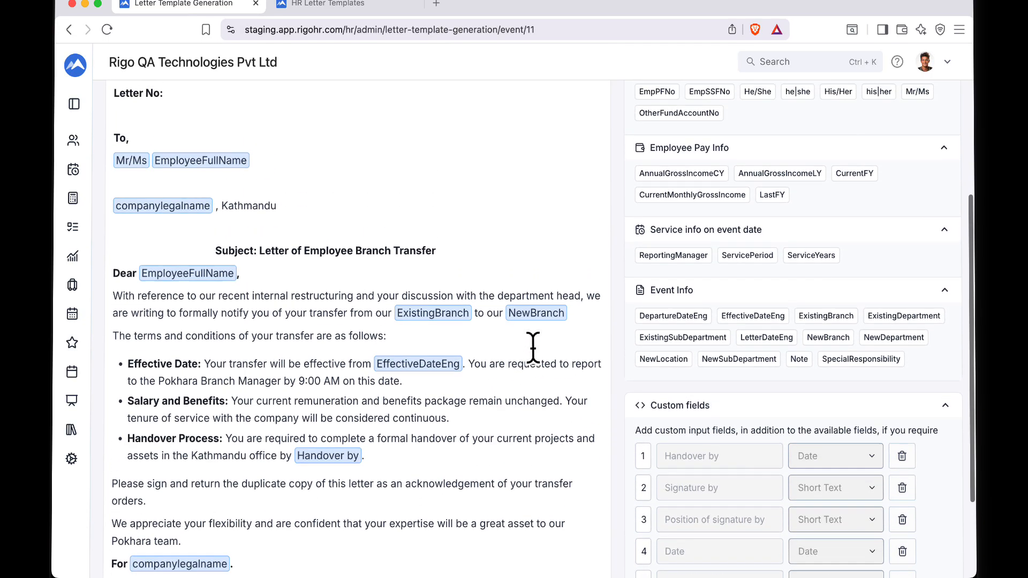
click(171, 96)
scroll(808, 466, down, 3)
drag(913, 514, 893, 518)
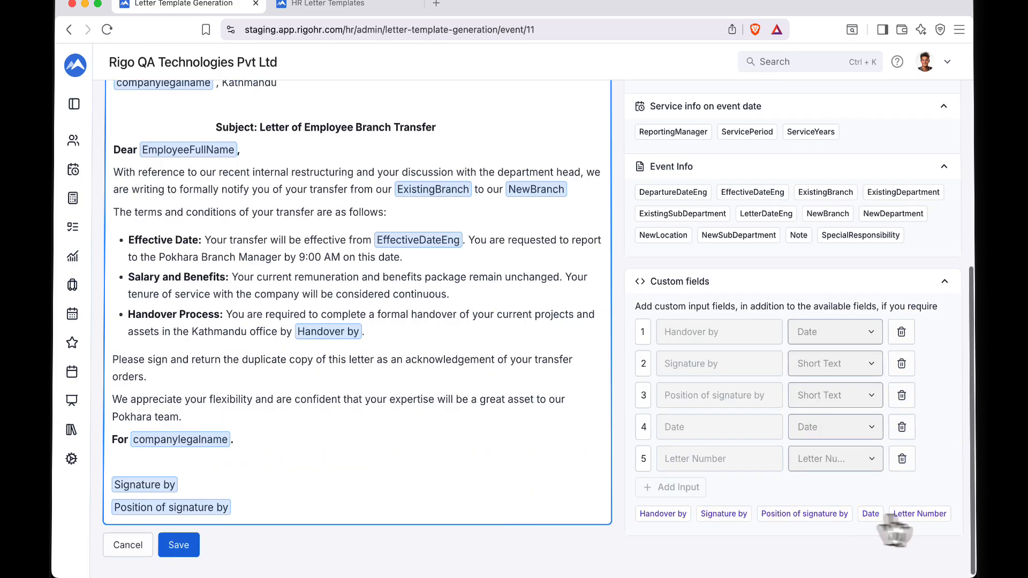
click(921, 515)
scroll(368, 325, up, 6)
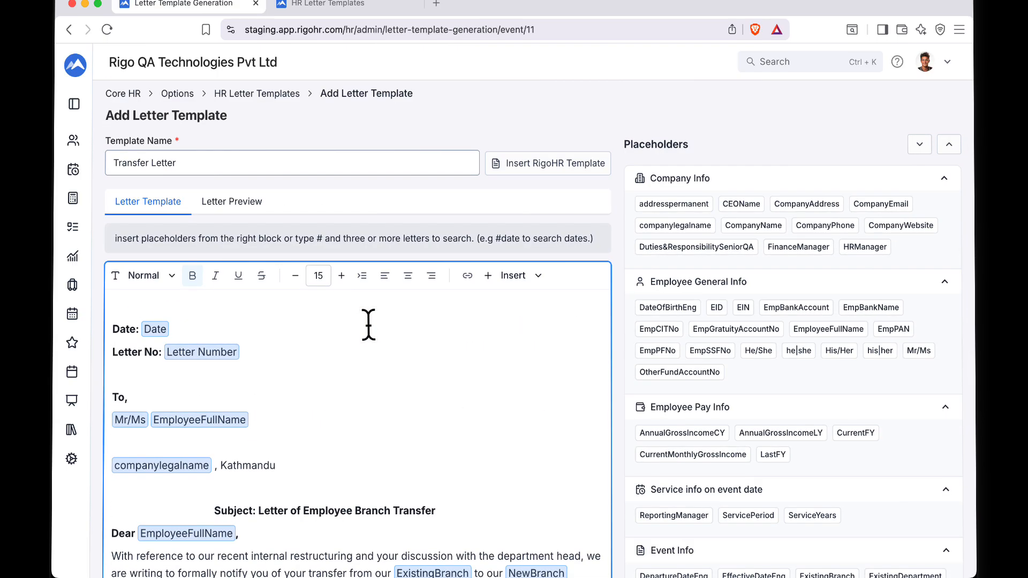
Step: Review the completed letter and save the Transfer Letter template
scroll(297, 238, down, 8)
scroll(298, 239, up, 6)
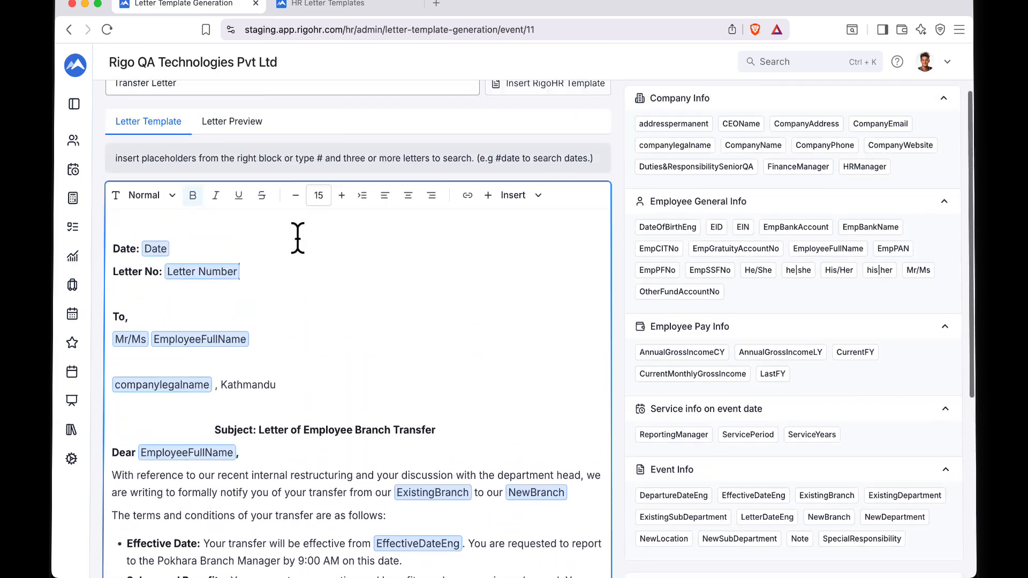
scroll(297, 237, down, 6)
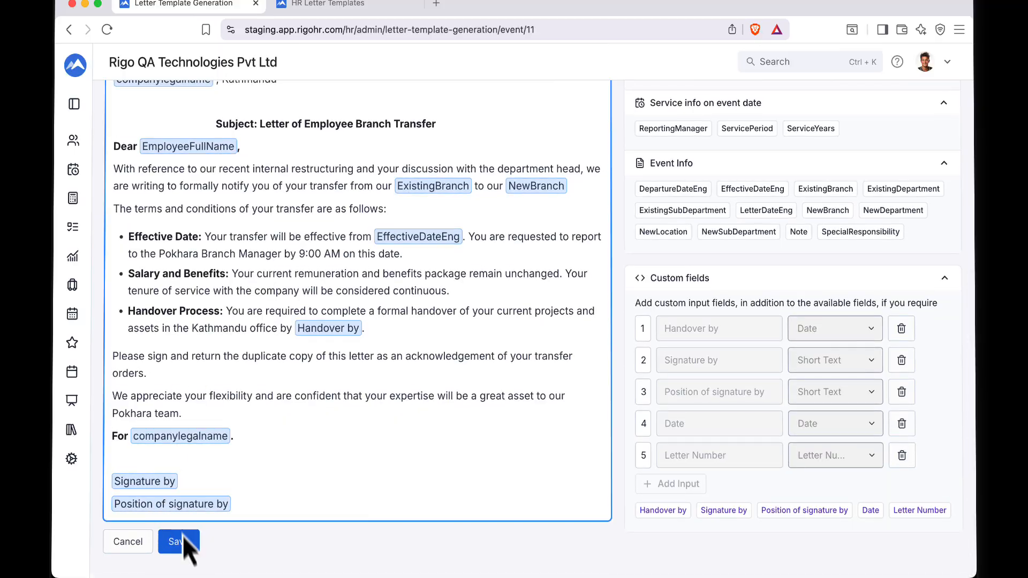
click(183, 533)
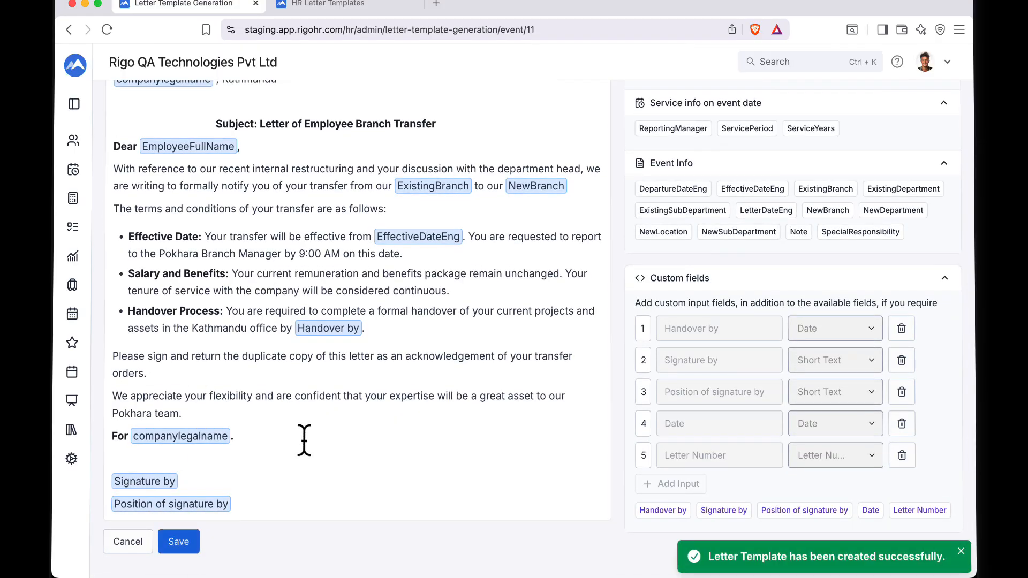
Step: Return to the HR Letter Templates list and locate the Branch Transfer event
scroll(304, 440, up, 10)
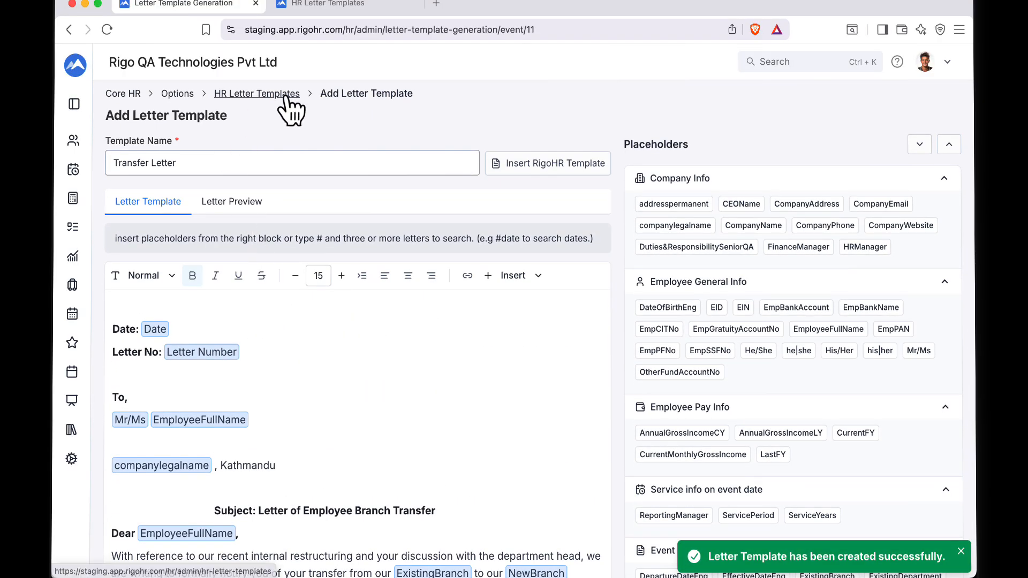
click(286, 96)
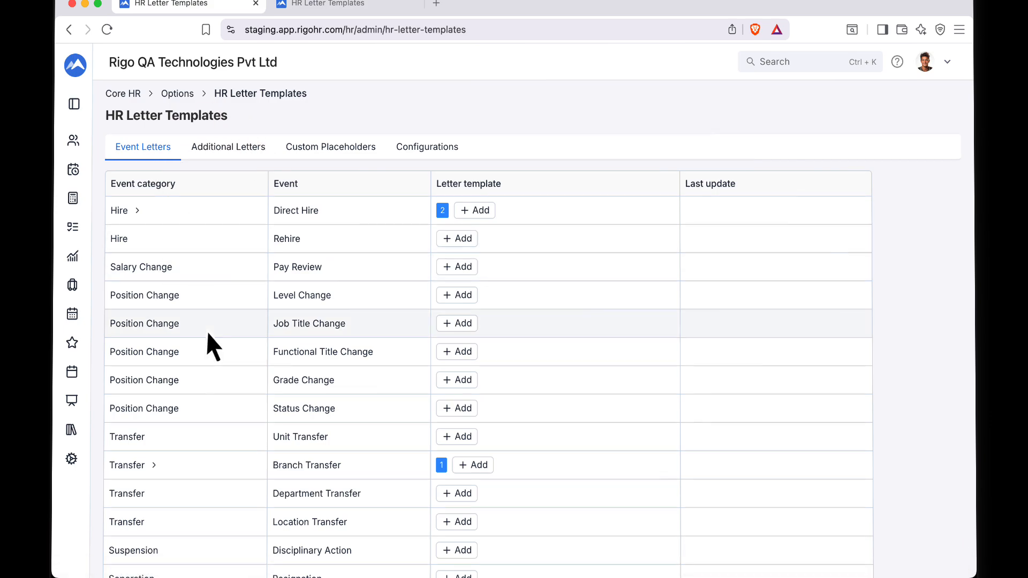
scroll(206, 331, down, 3)
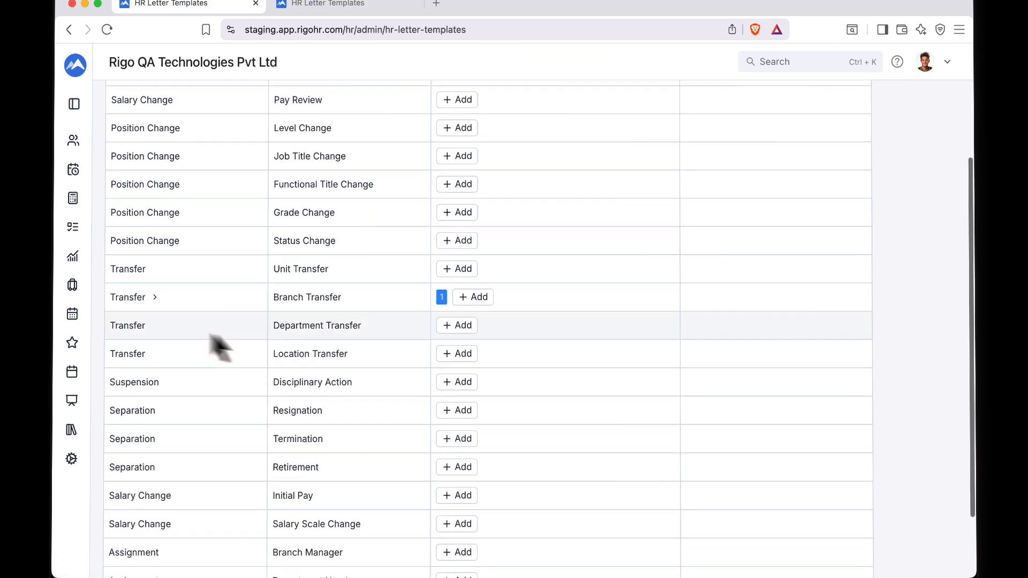
Step: Expand the Branch Transfer event and open its saved Transfer Letter template
click(141, 298)
scroll(343, 407, down, 2)
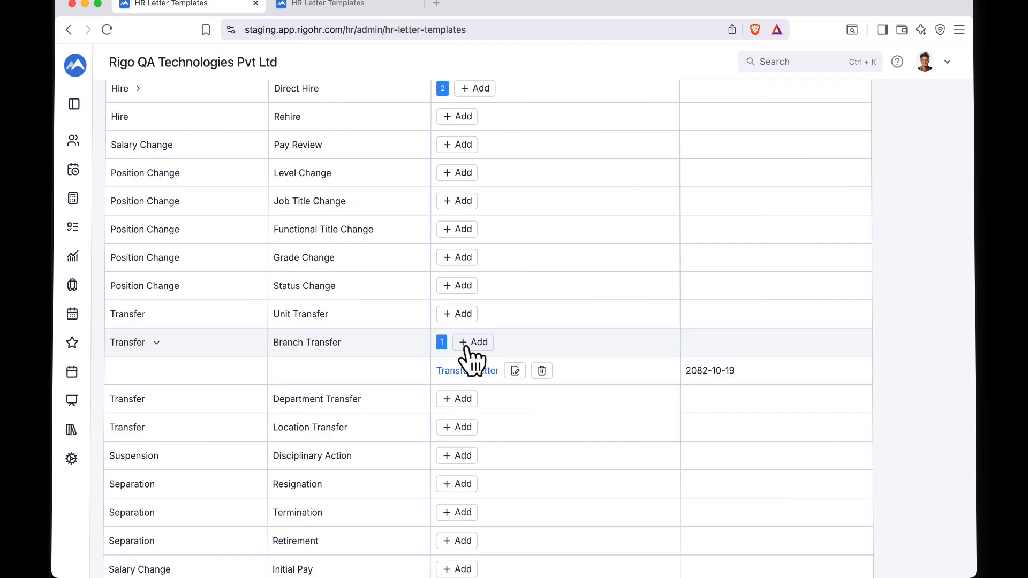
click(465, 371)
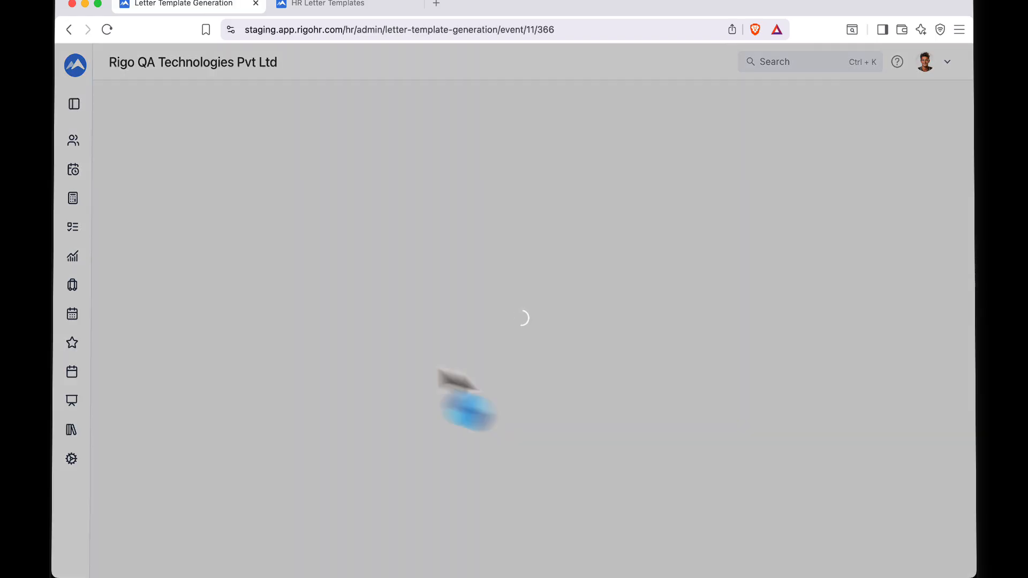
scroll(285, 303, down, 5)
scroll(284, 294, up, 5)
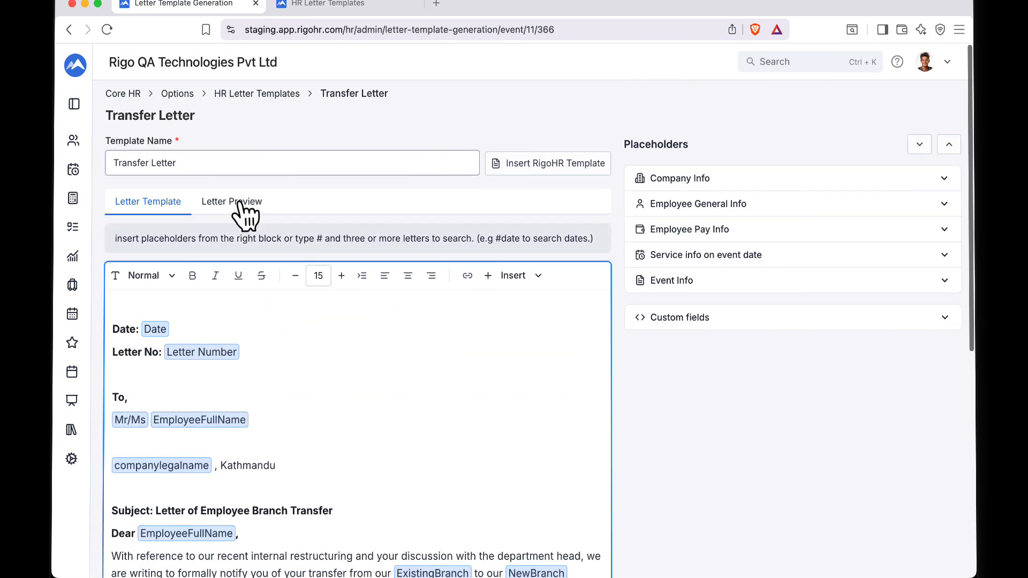
Step: Review the whole Transfer Letter in the letter preview
click(232, 203)
scroll(295, 370, down, 2)
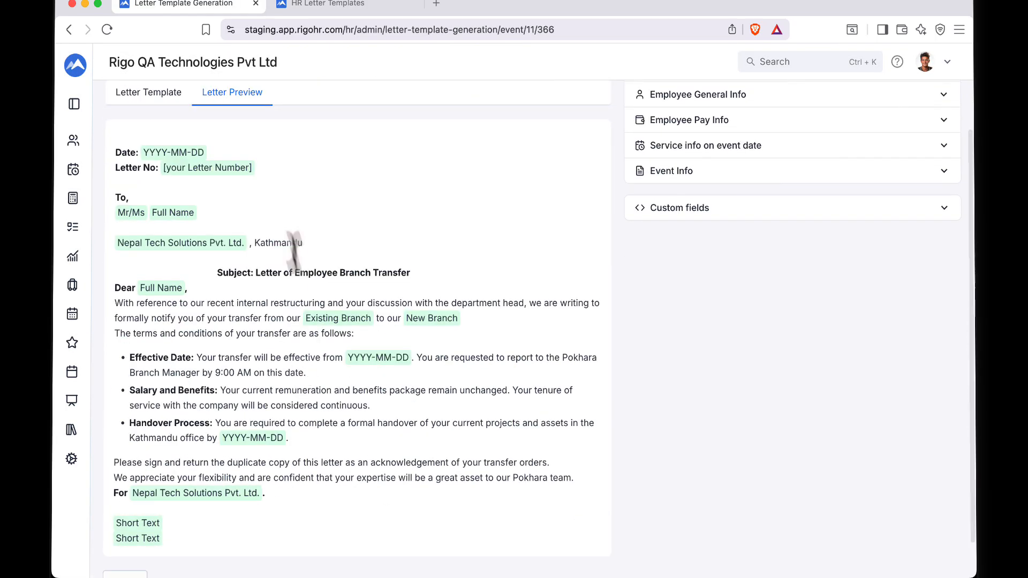
scroll(241, 316, down, 1)
scroll(244, 318, up, 4)
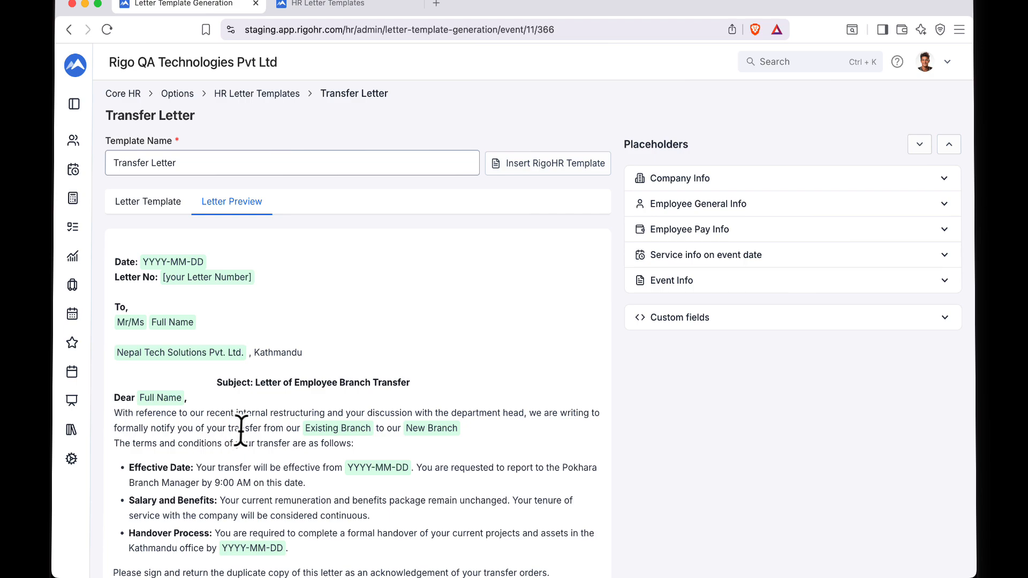
scroll(236, 429, down, 3)
scroll(227, 464, up, 3)
Step: Open the Employee Event Letters page from the Core HR operations
mouse_move(80, 141)
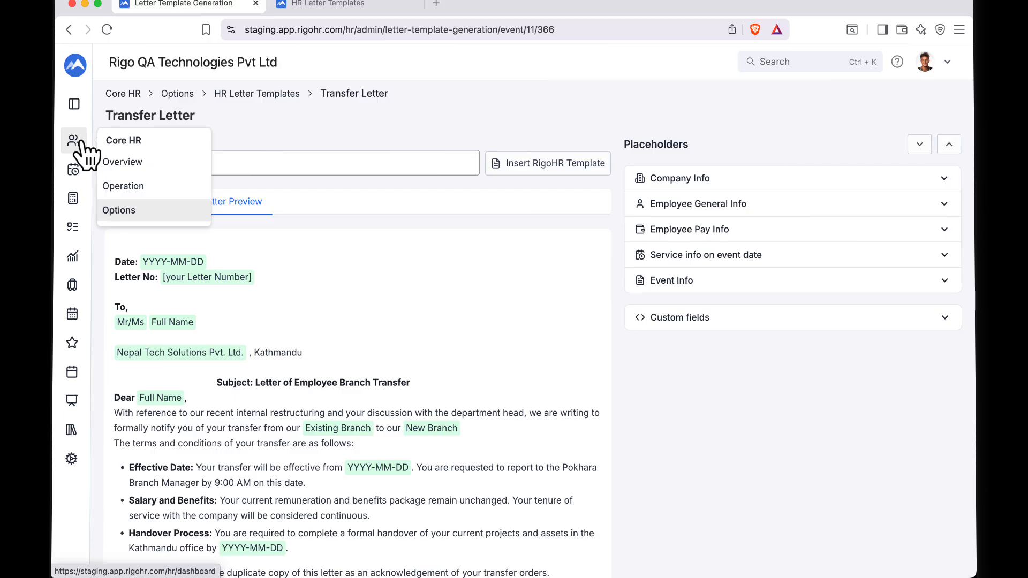
click(126, 188)
scroll(202, 368, down, 5)
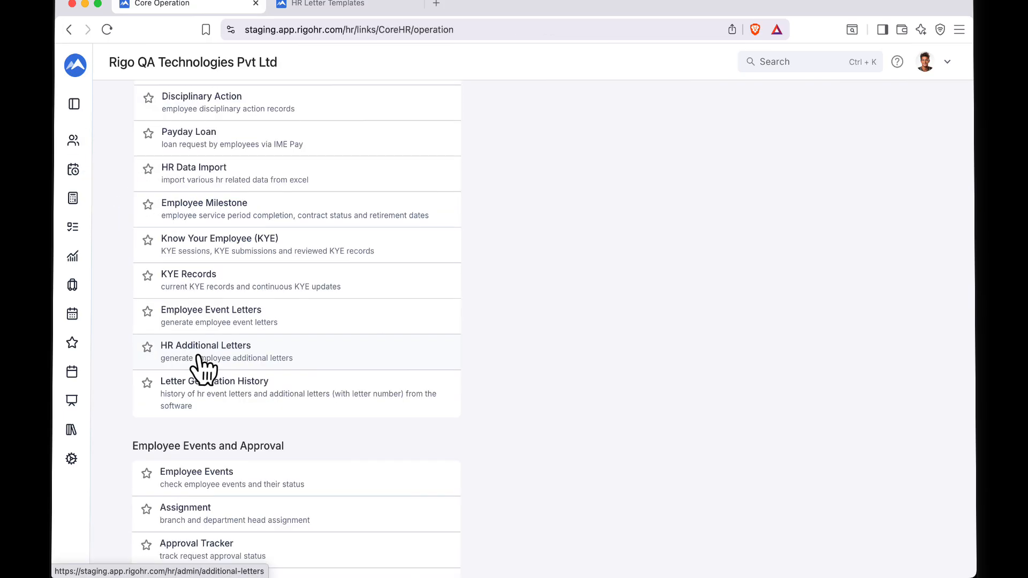
click(221, 321)
Step: Filter the employee event letters to Branch Transfer events dated from 2025-11-01 to 2026-02-02
scroll(142, 311, down, 1)
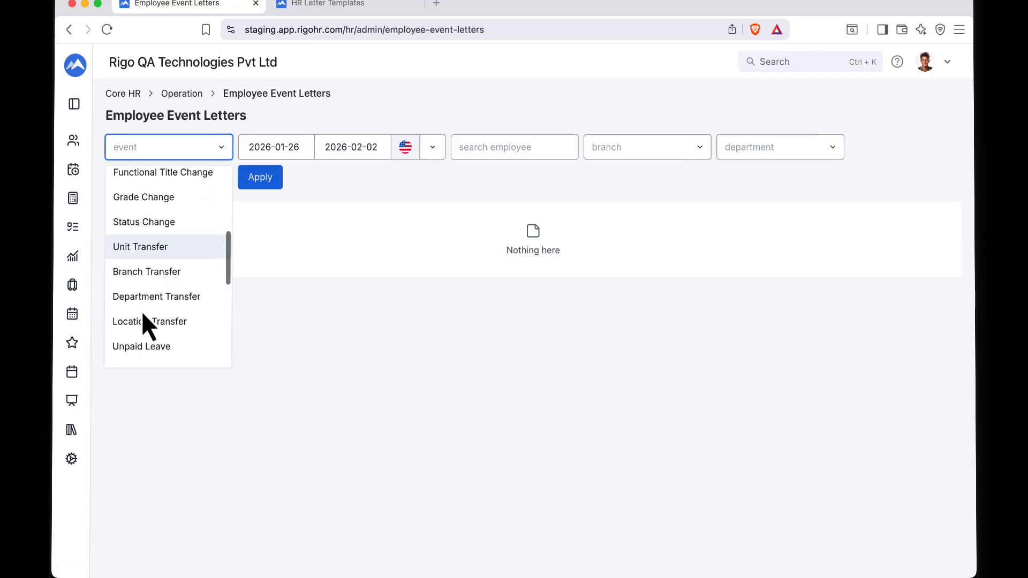
click(142, 271)
click(242, 182)
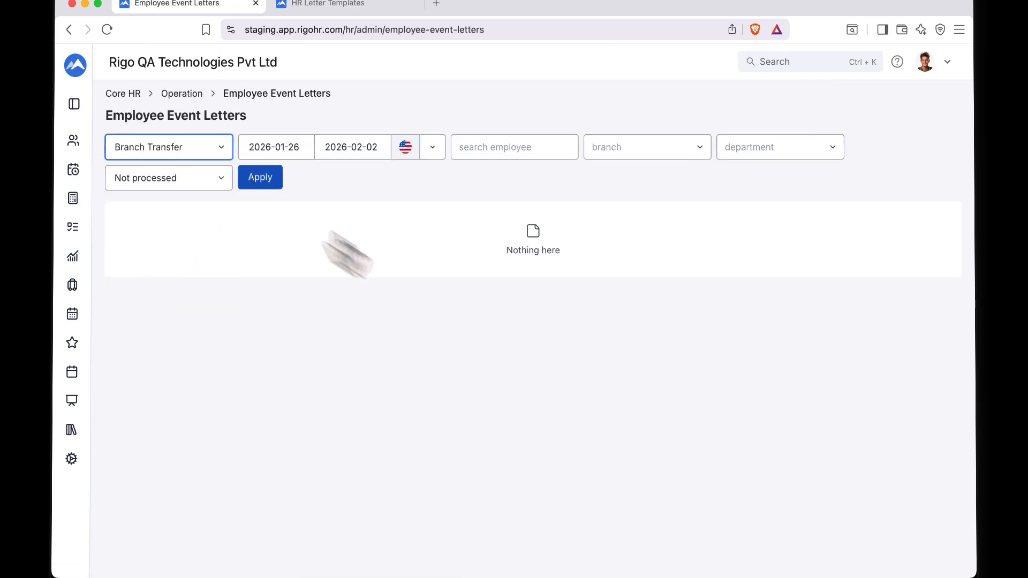
scroll(516, 360, down, 1)
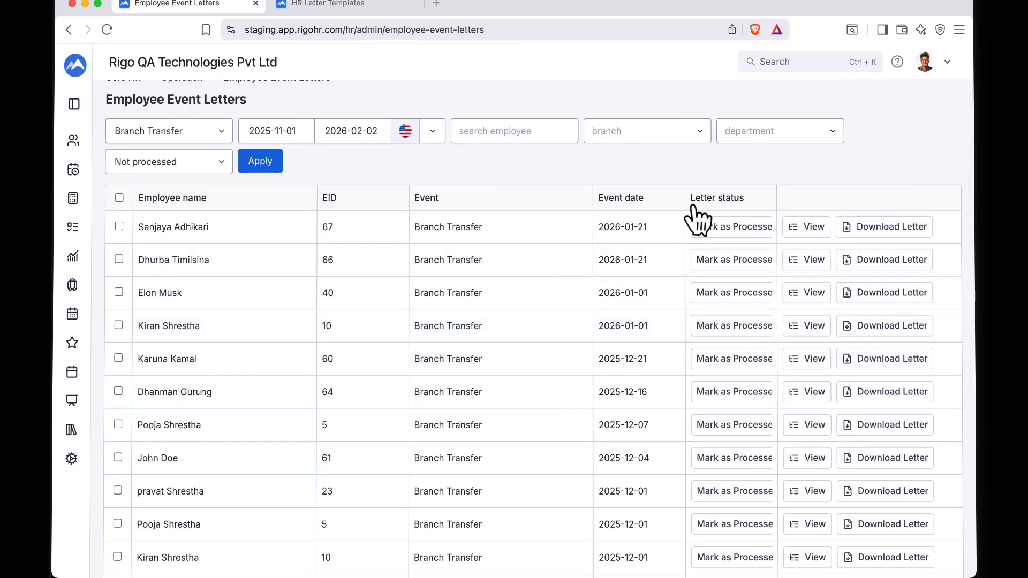
scroll(798, 234, up, 1)
Step: Start a letter download for the first listed employee, entering handover date 2026-02-01, the signatory's name and position COO
click(878, 253)
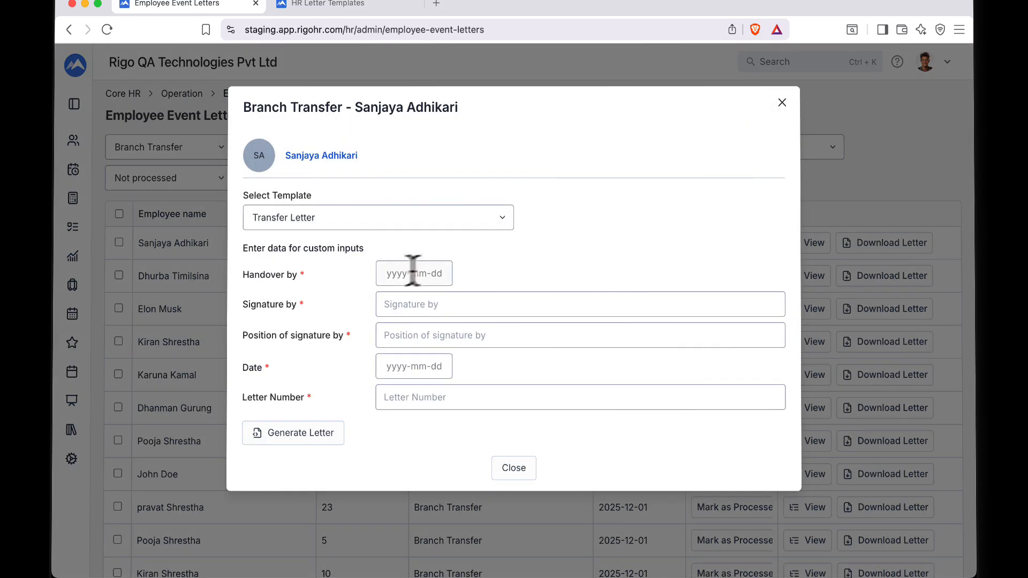
click(394, 273)
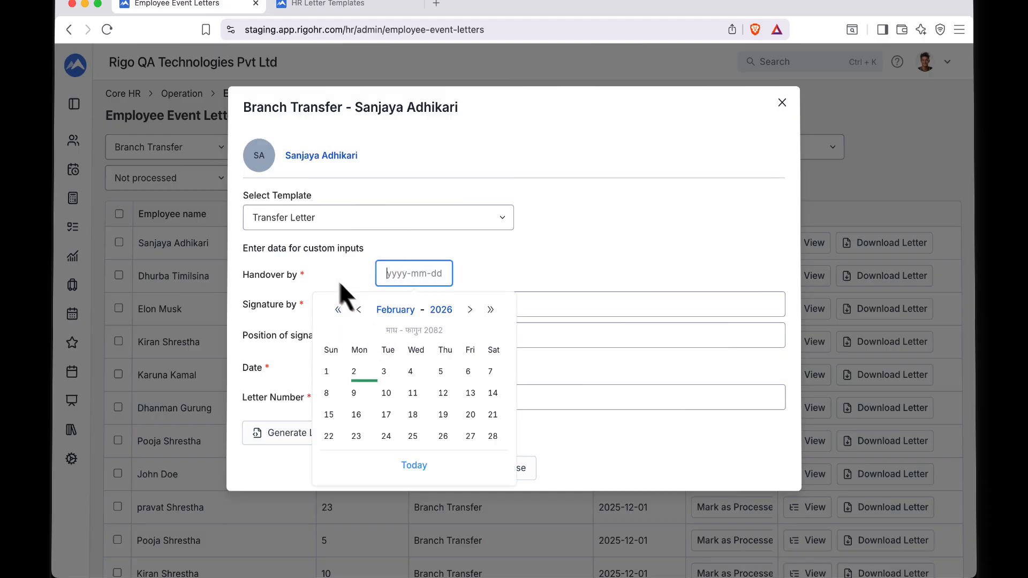
click(333, 378)
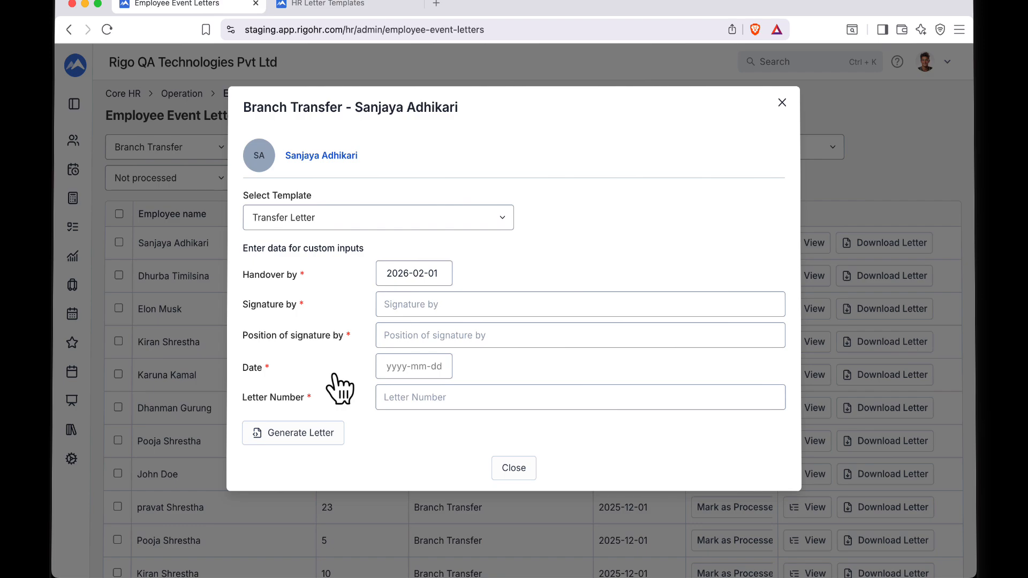
click(449, 302)
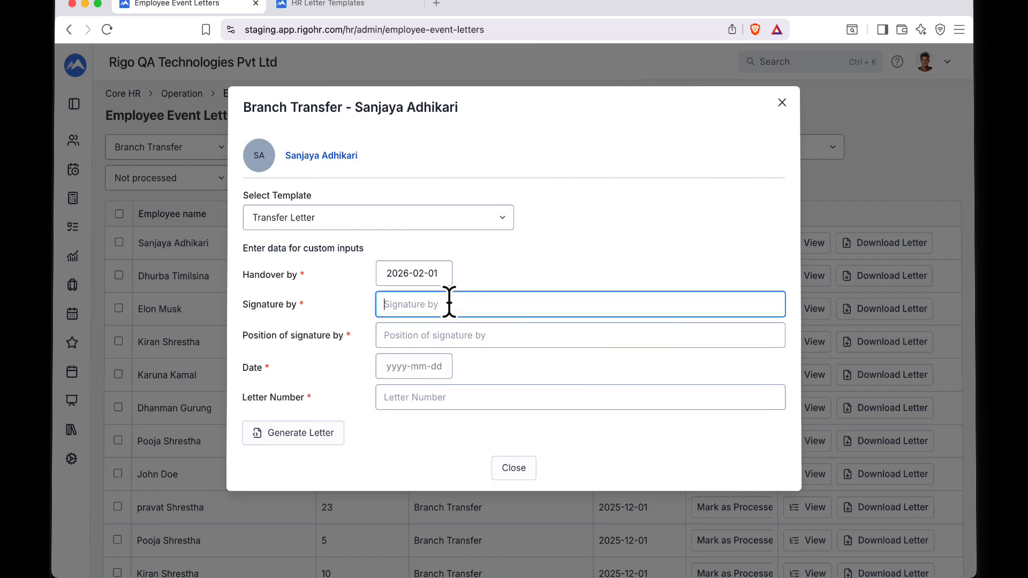
click(460, 337)
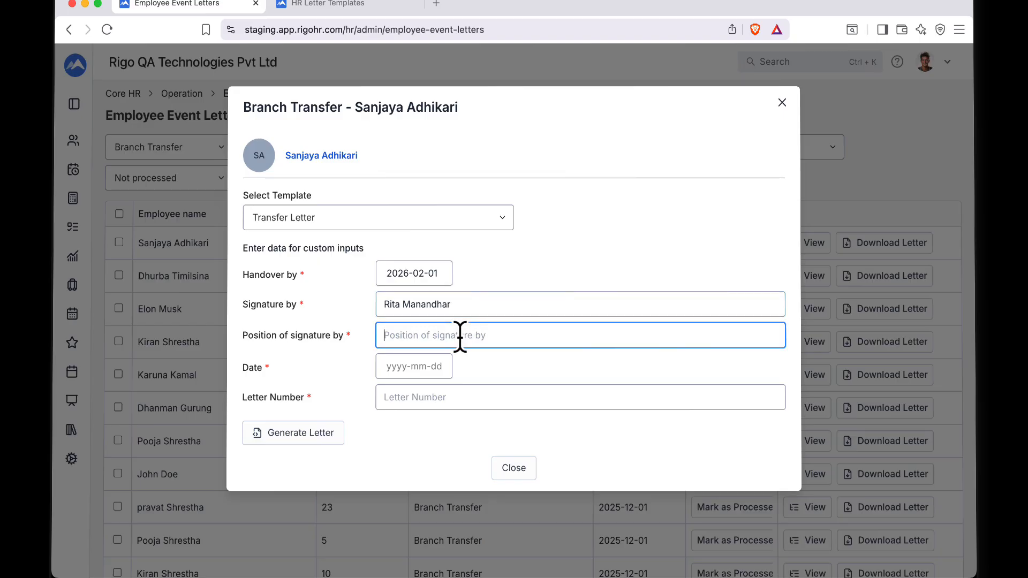
text(COO)
Step: Set the letter's date to 2026-02-02 and letter number to 12, generate the letter and close the form
click(402, 357)
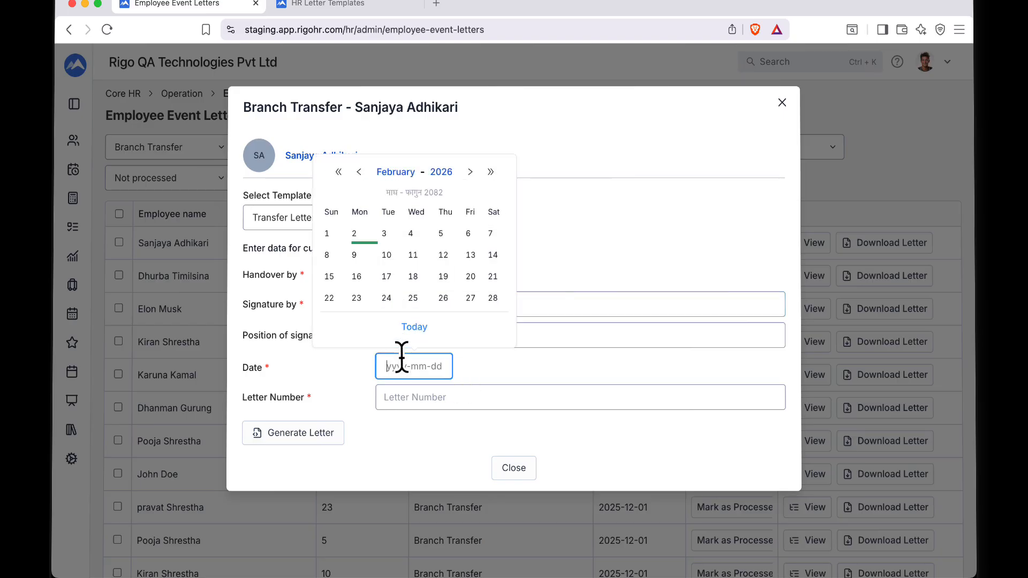
click(355, 236)
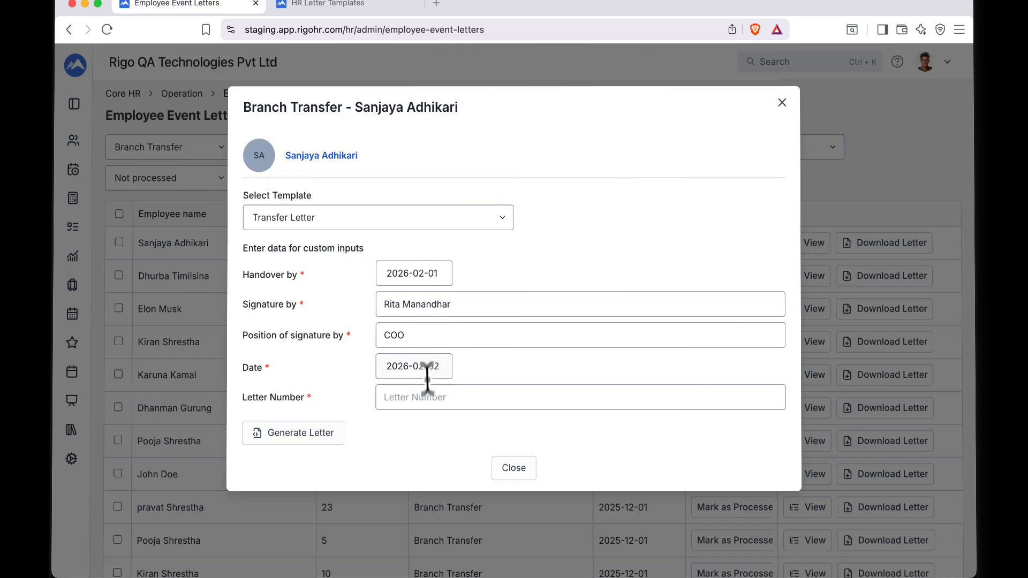
click(427, 397)
text(12)
click(416, 435)
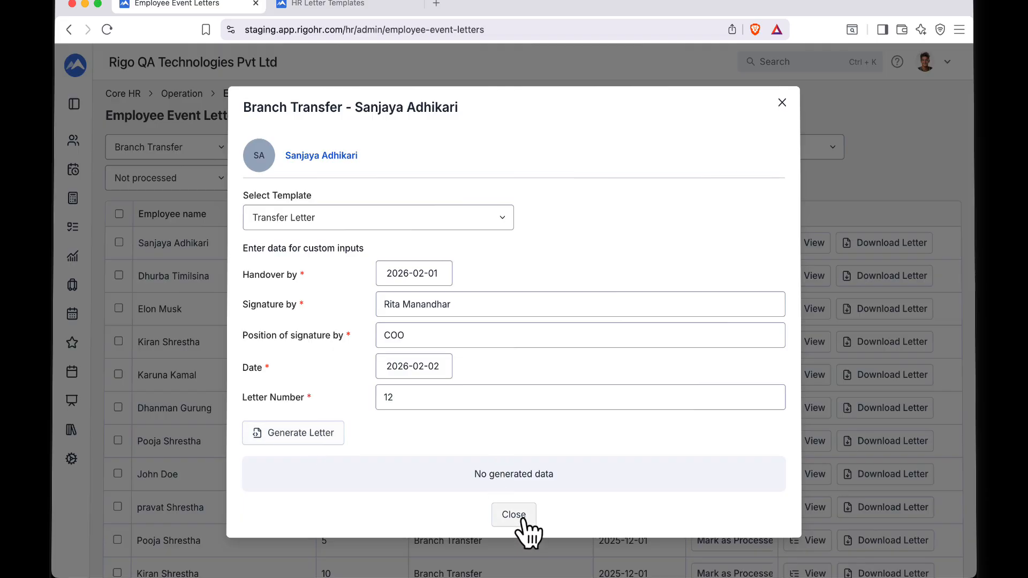
click(514, 516)
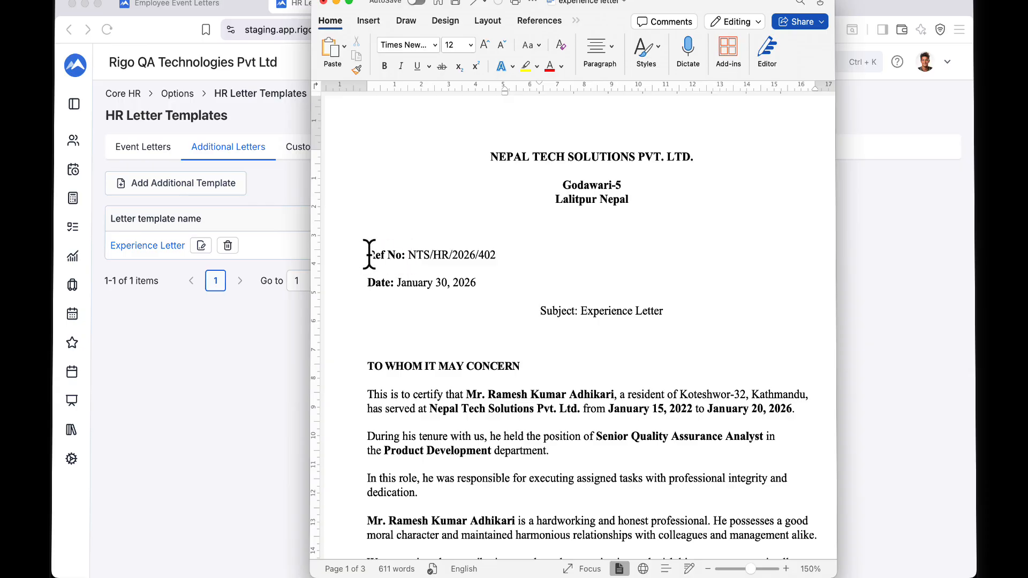
Step: Copy the experience letter text in the Word document from the Ref No line through the signatory's line
drag(370, 254, 664, 434)
key(super+c)
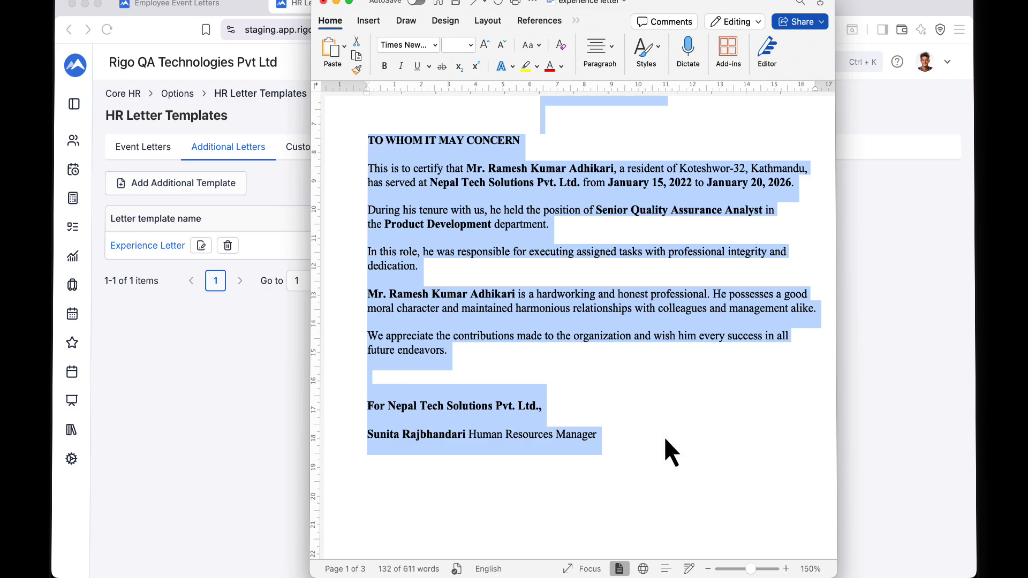
scroll(604, 328, up, 1)
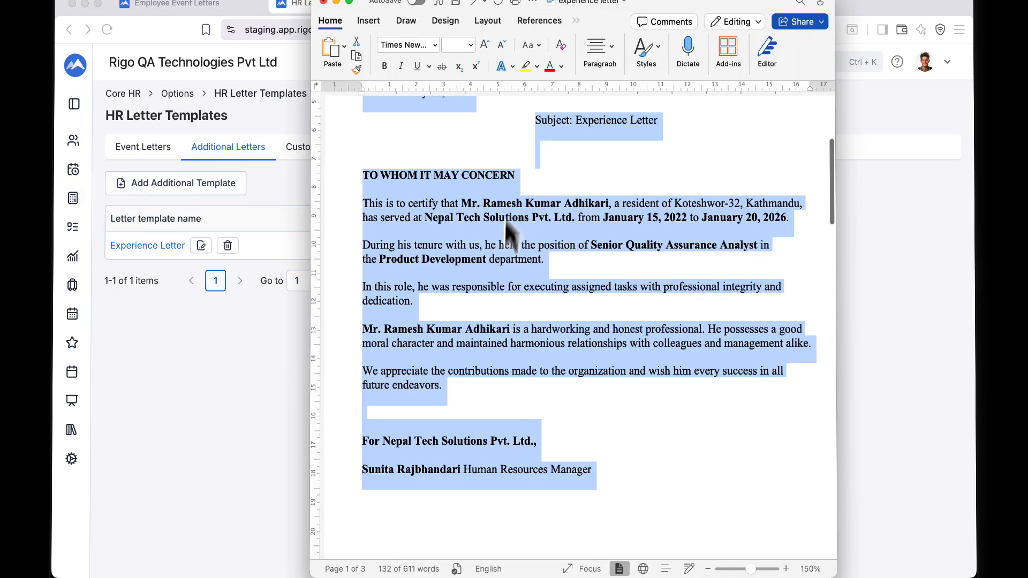
Step: Switch back to HR Letter Templates in the browser and start a new additional letter template
click(287, 369)
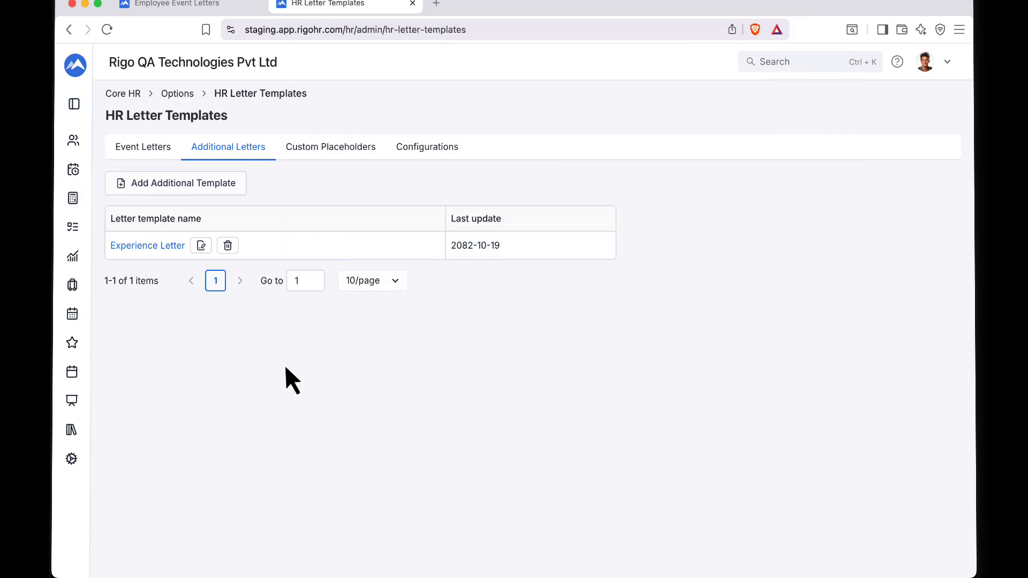
click(142, 149)
click(209, 155)
click(199, 184)
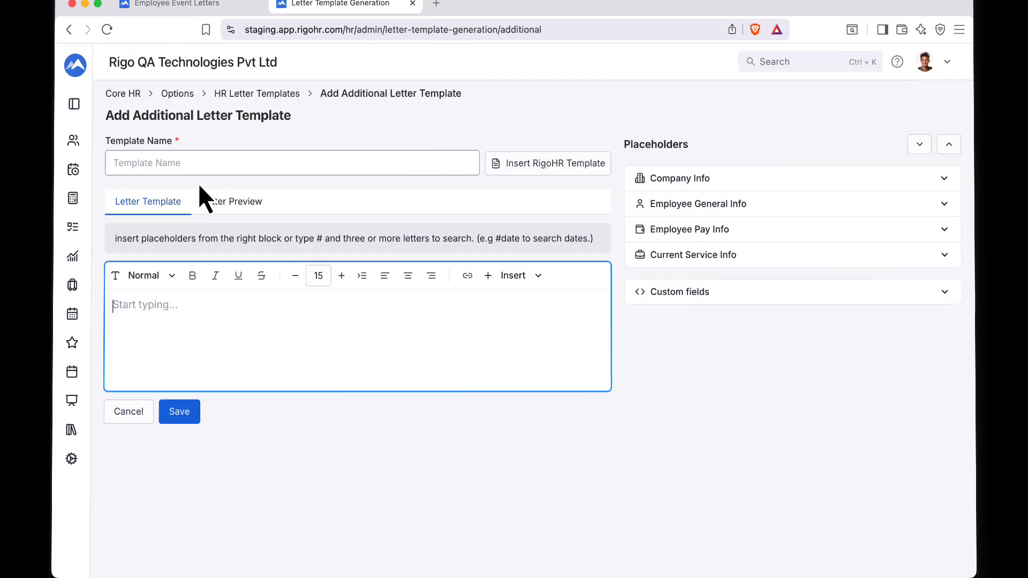
Step: Name the template Experience Letter Officer Level and paste the copied experience letter into its body
click(218, 156)
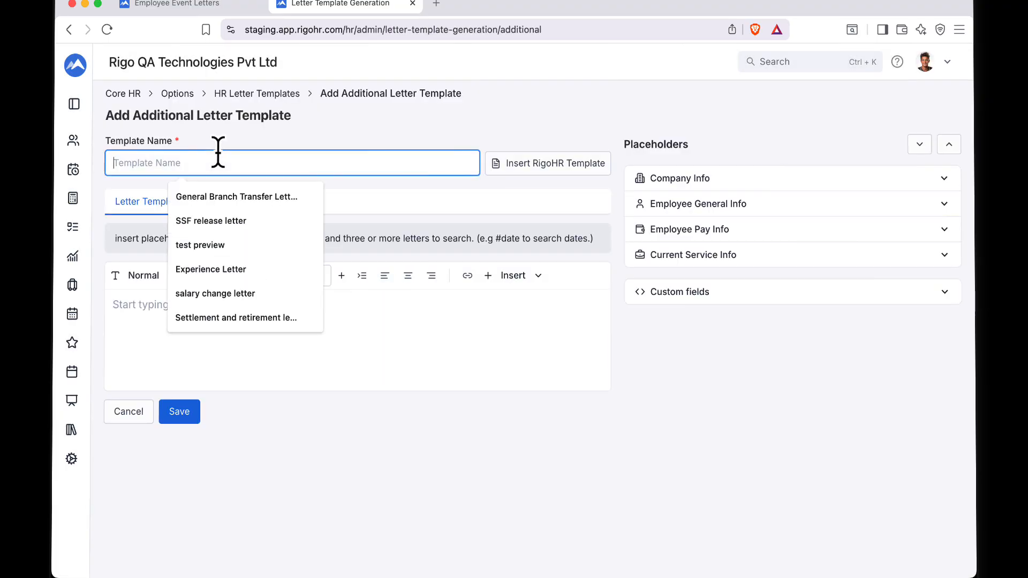
text(Experience Letter Office)
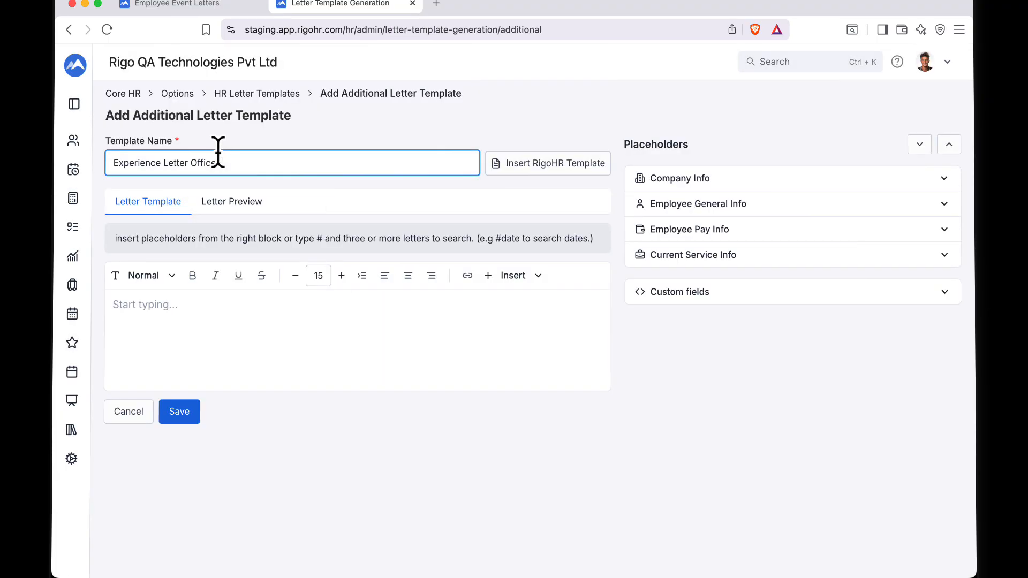
text(r Level)
click(173, 302)
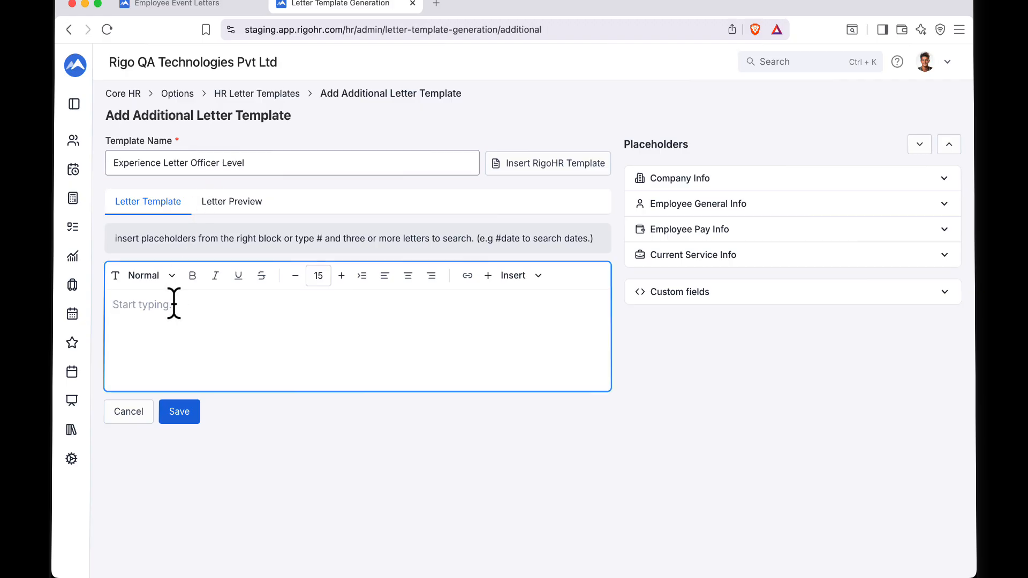
key(super+v)
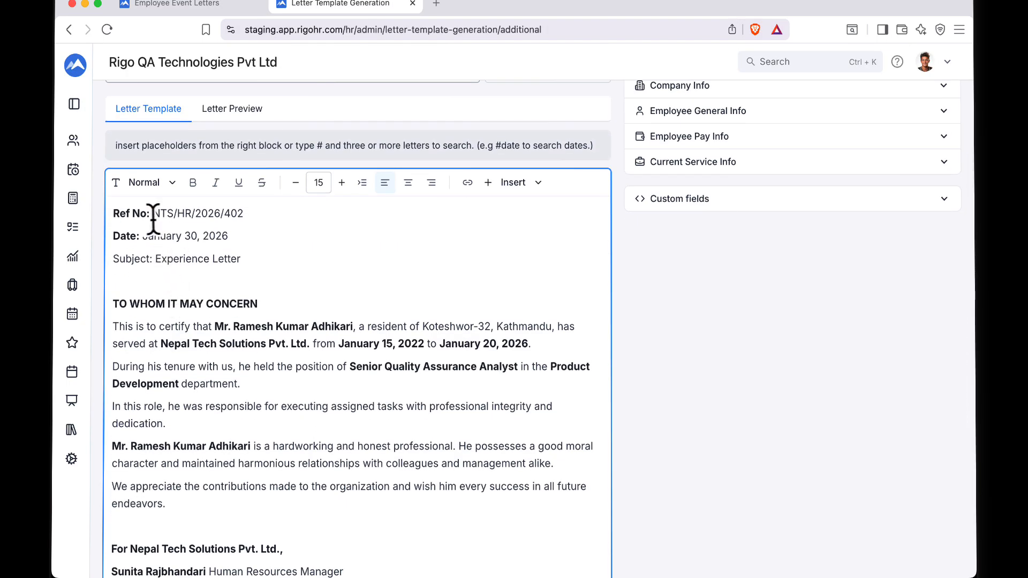
Step: Add a custom input field named Ref No of type Short Text for the letter's reference number
drag(153, 214, 237, 214)
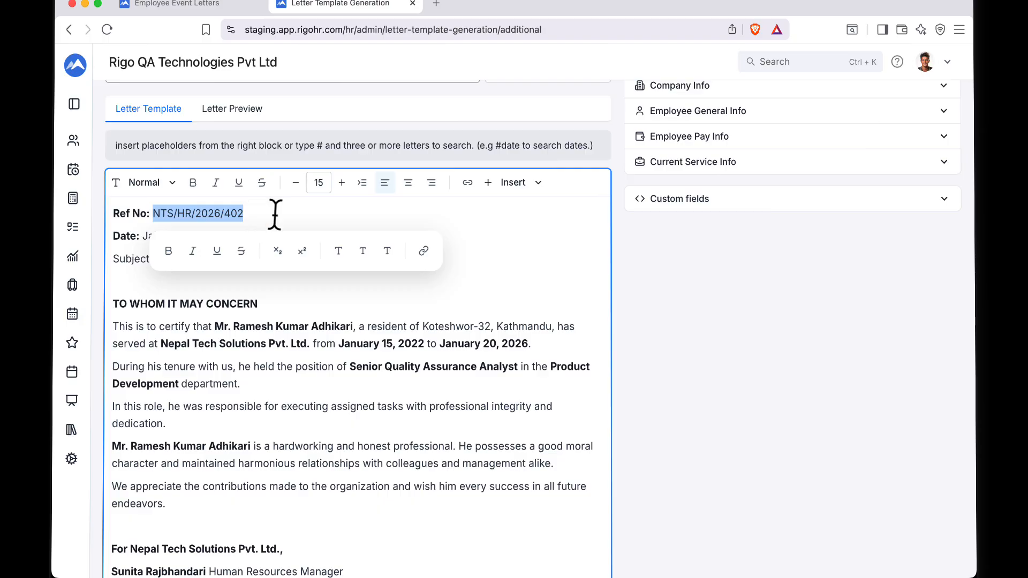
click(146, 236)
drag(142, 237, 252, 231)
click(252, 244)
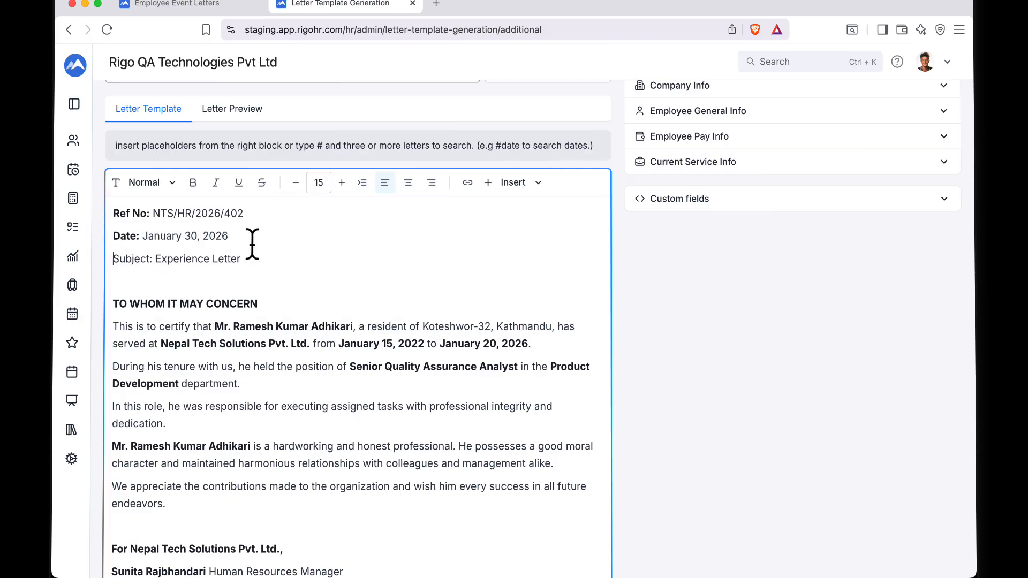
click(698, 203)
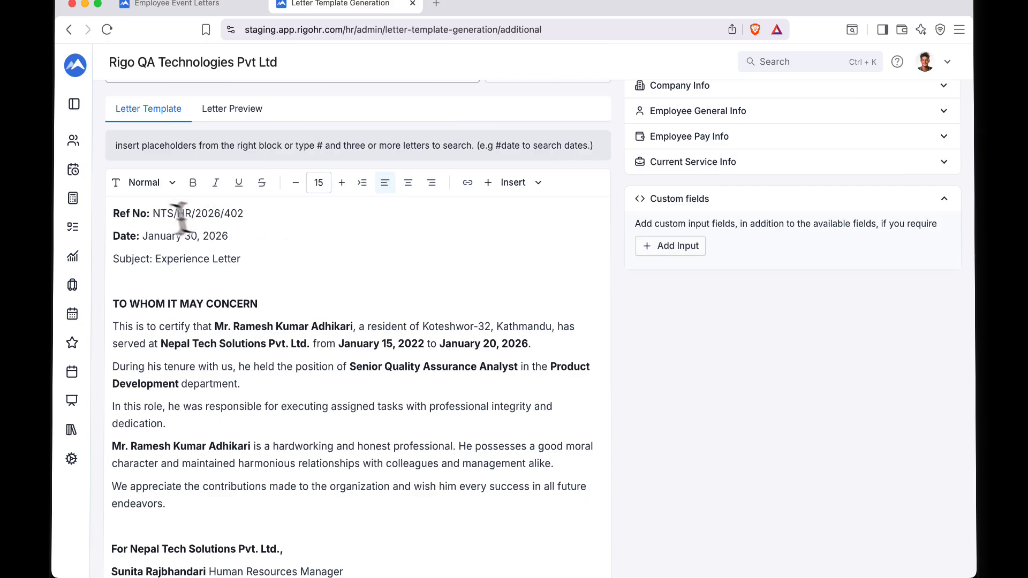
click(676, 246)
text(Ref No)
click(834, 249)
click(815, 330)
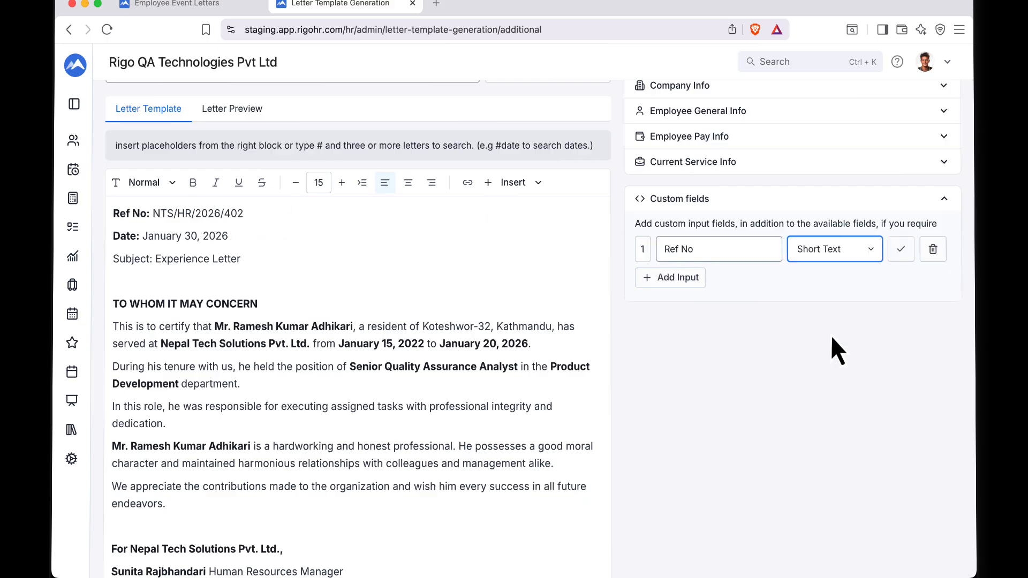
Step: Add a second custom input field named Letter Date of type Date
click(679, 275)
click(706, 278)
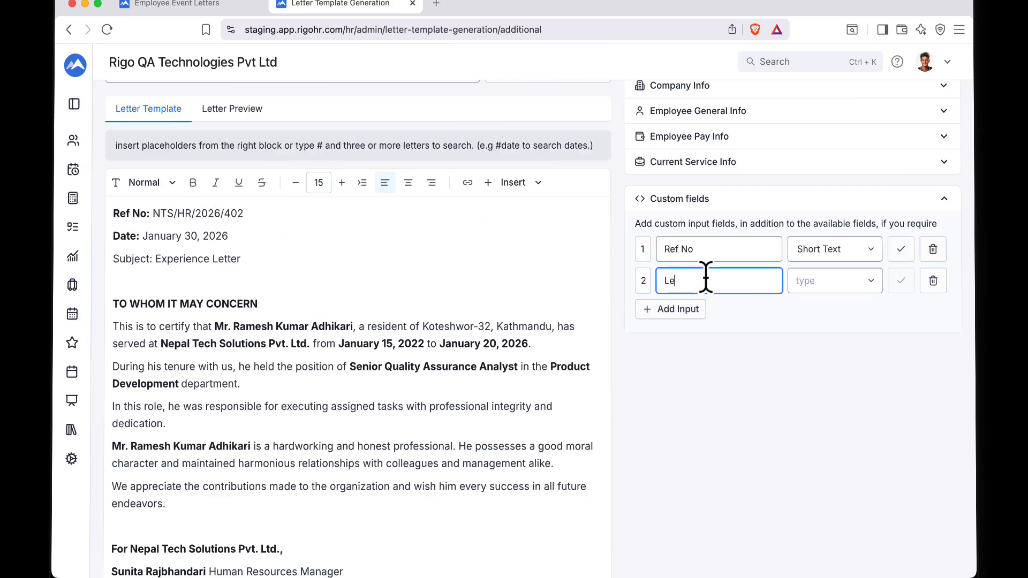
text(Letter Date)
click(834, 280)
text(date)
click(835, 316)
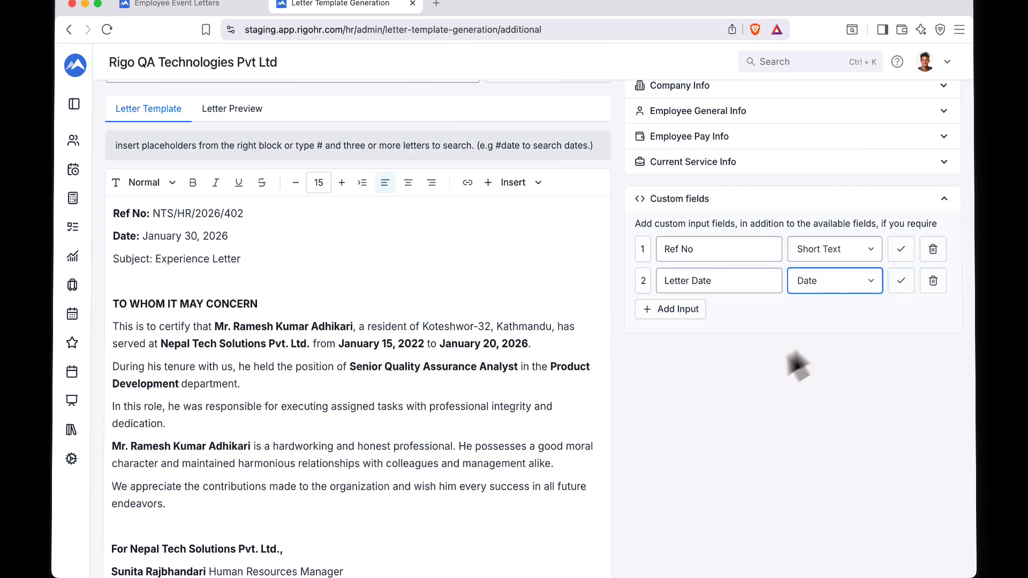
Step: Add a third custom input row and open its list of available field types
click(685, 312)
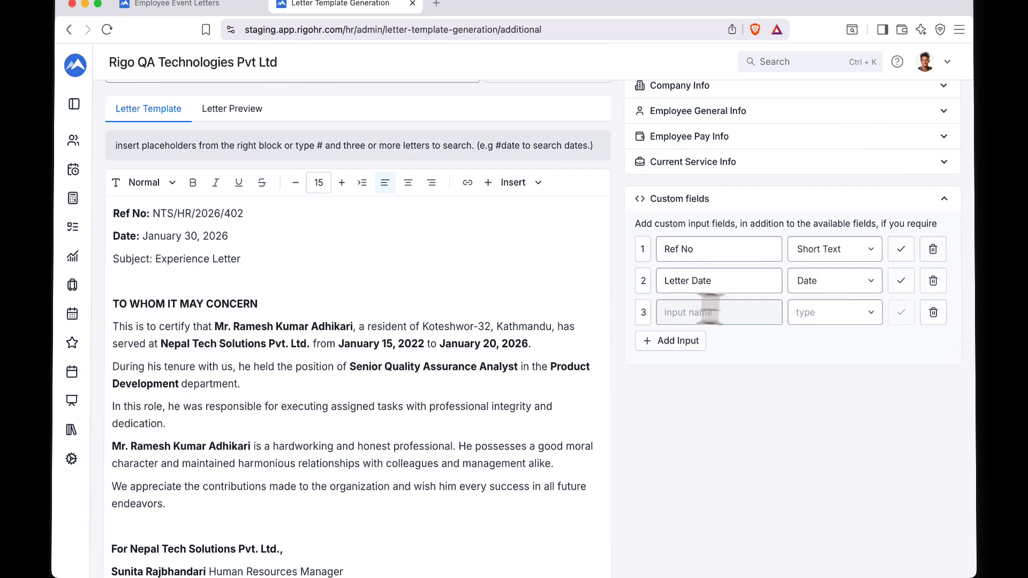
click(836, 317)
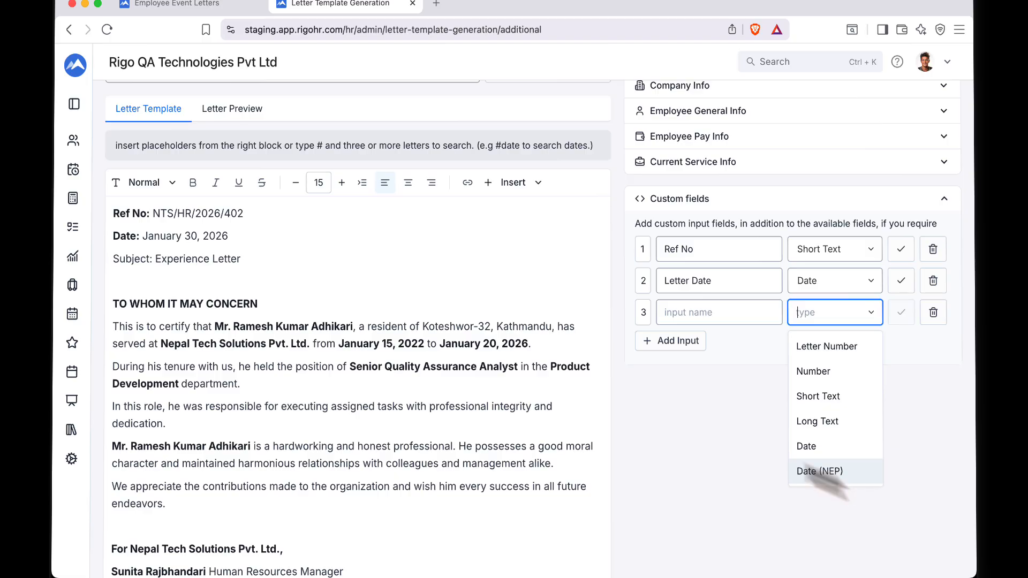
Step: Replace the reference number and the date at the start of the letter with the Ref No and Letter Date custom placeholders
drag(153, 213, 265, 236)
click(651, 367)
click(248, 236)
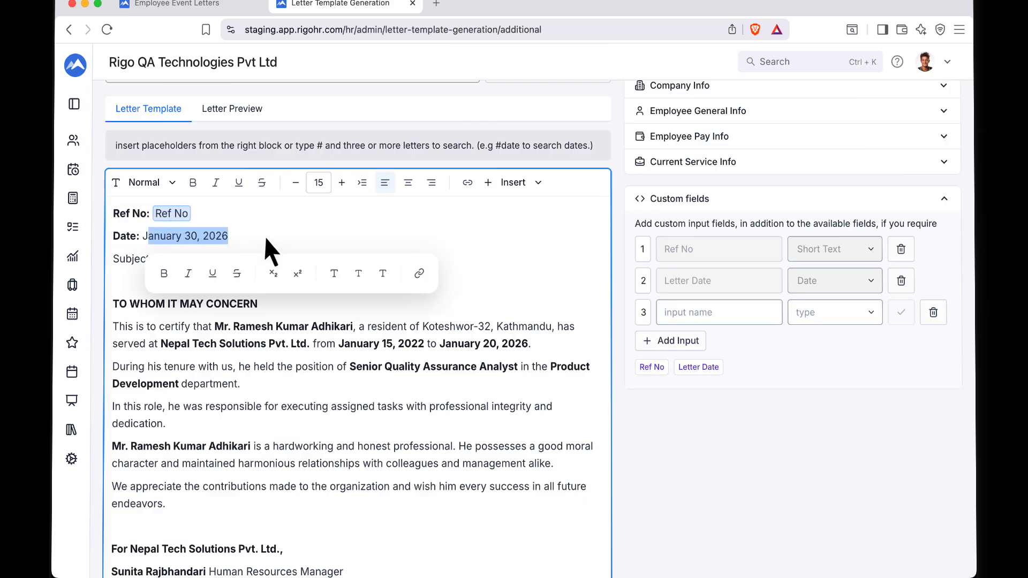
click(696, 366)
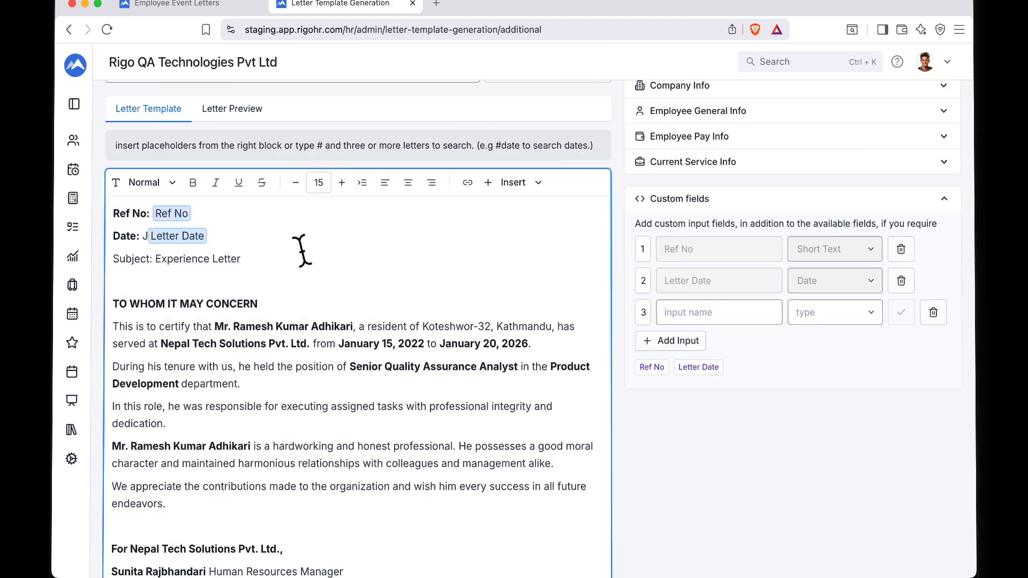
key(Left)
key(BackSpace)
Step: Indent the Subject: Experience Letter line towards the middle of the letter
scroll(203, 269, down, 1)
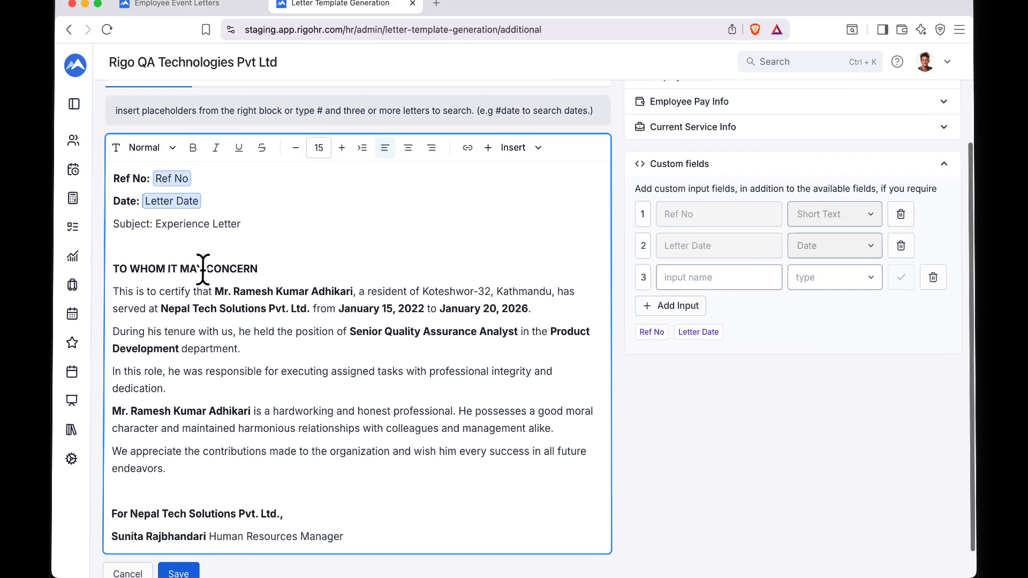
click(119, 232)
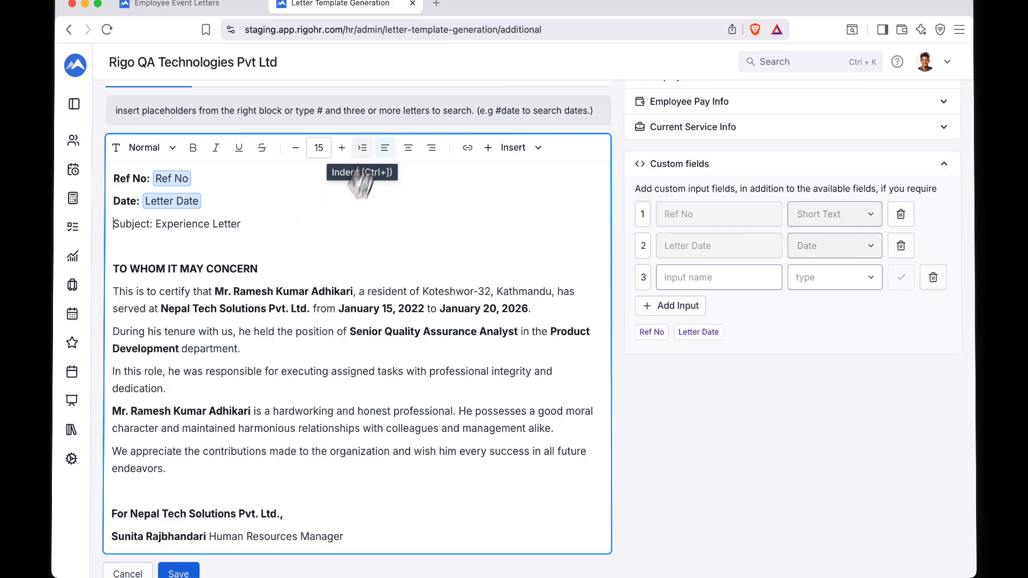
click(362, 148)
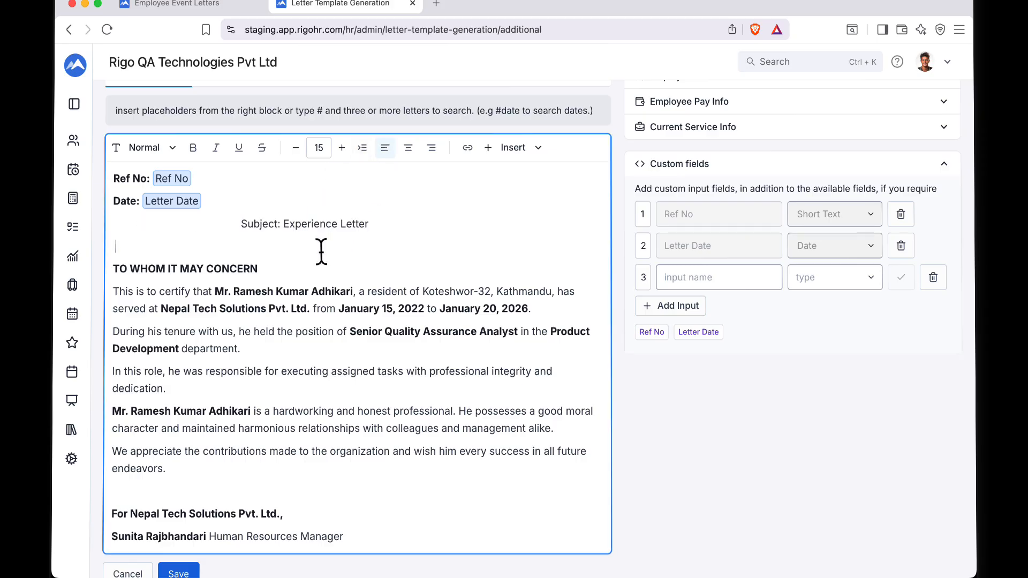
Step: Replace the employee's name in the opening certification sentence with the EmployeeFullName placeholder
scroll(322, 252, up, 1)
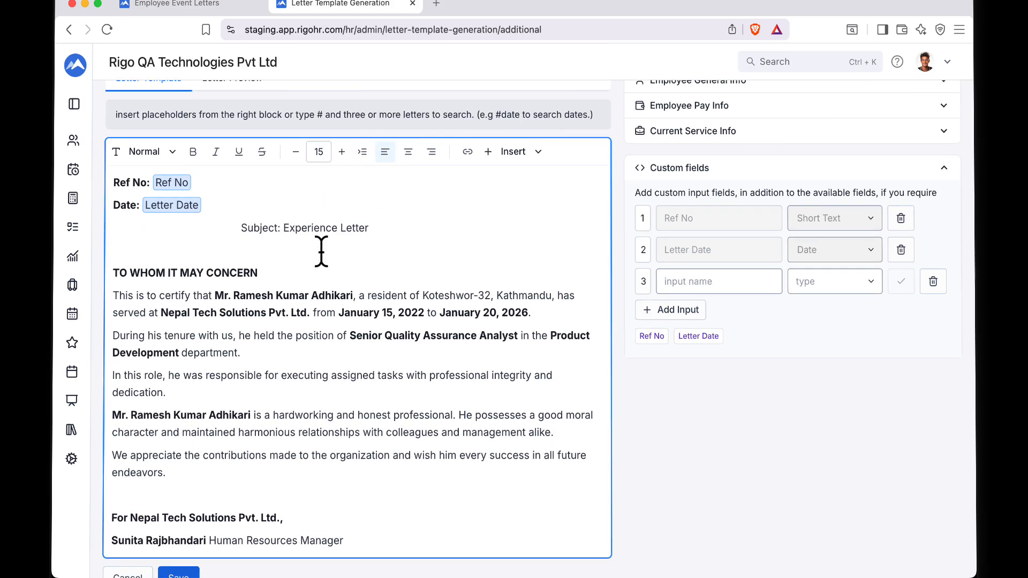
scroll(270, 297, down, 1)
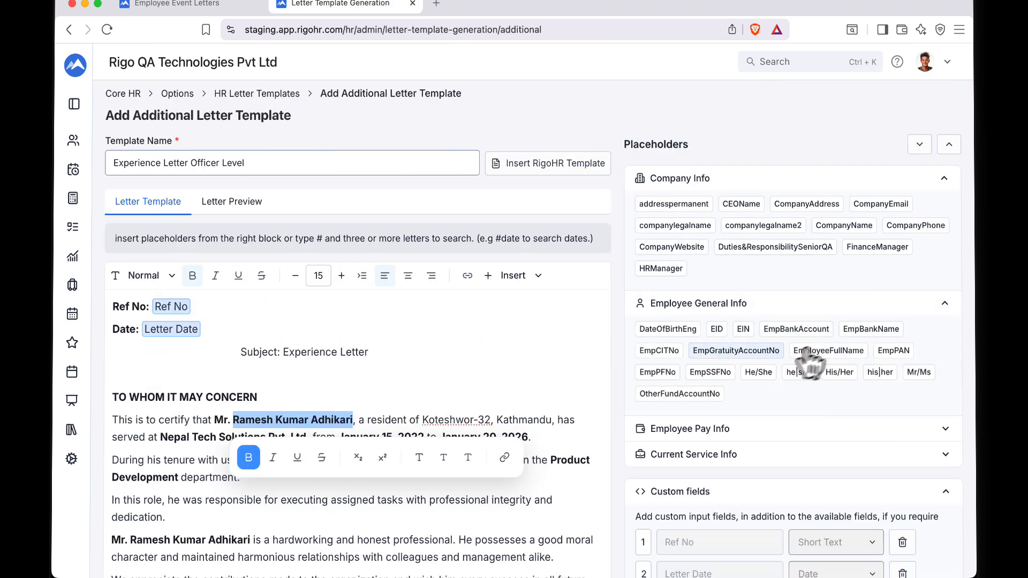
click(829, 350)
Step: Examine the Company, Employee General, Employee Pay and Current Service Info placeholders alongside the remaining fixed text of the letter
scroll(635, 404, down, 3)
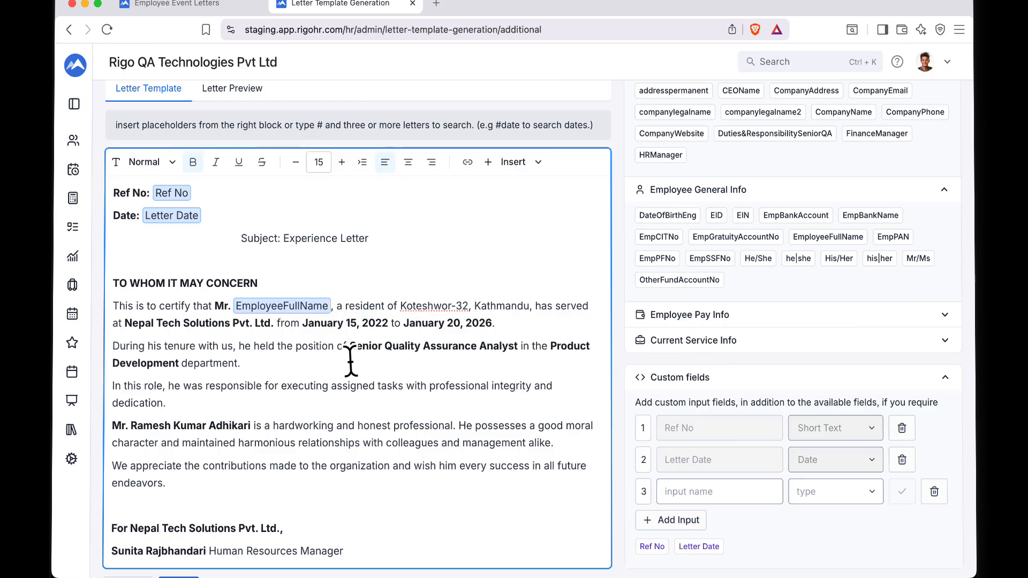
scroll(348, 360, down, 1)
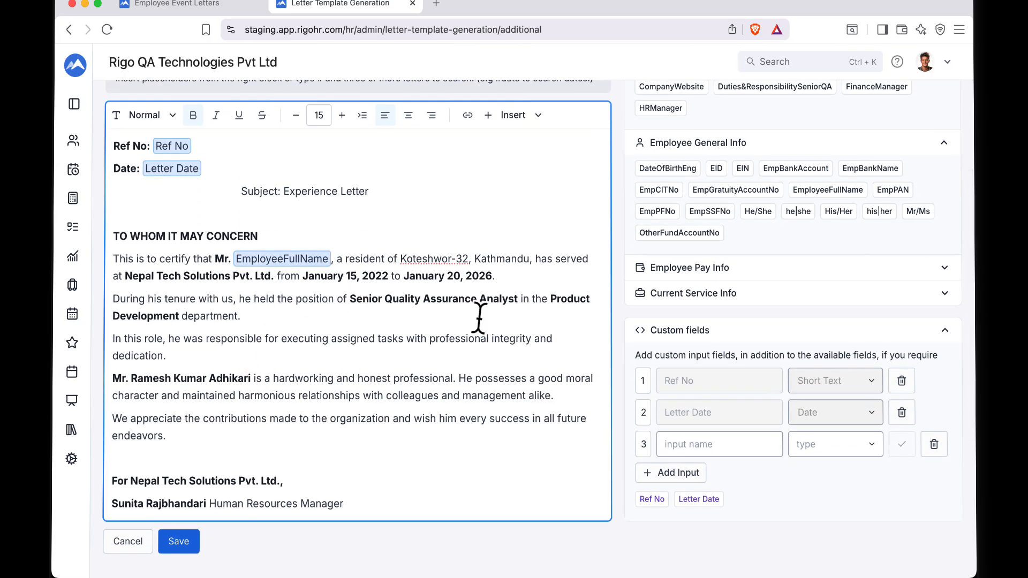
scroll(477, 319, up, 3)
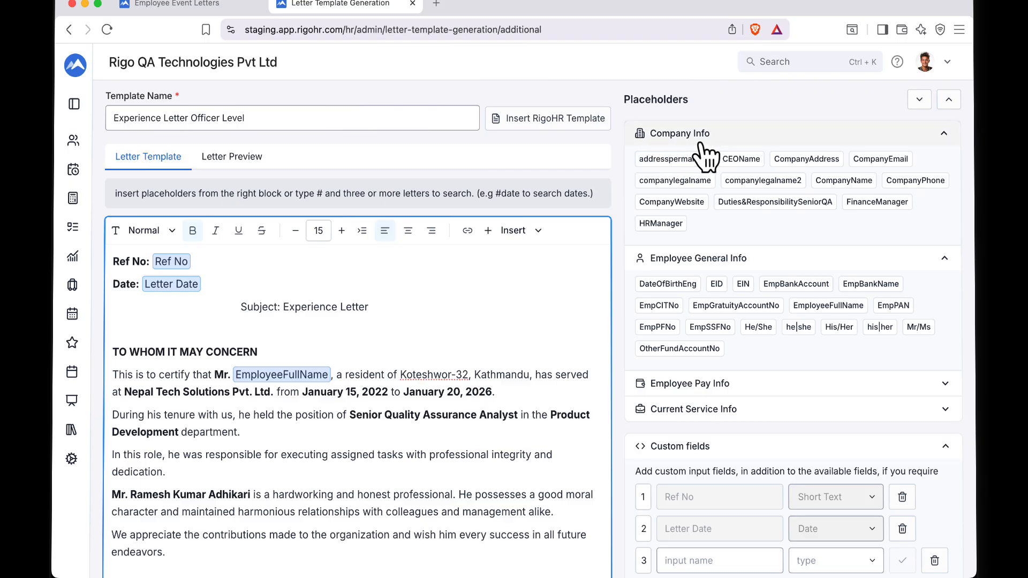
scroll(706, 155, up, 1)
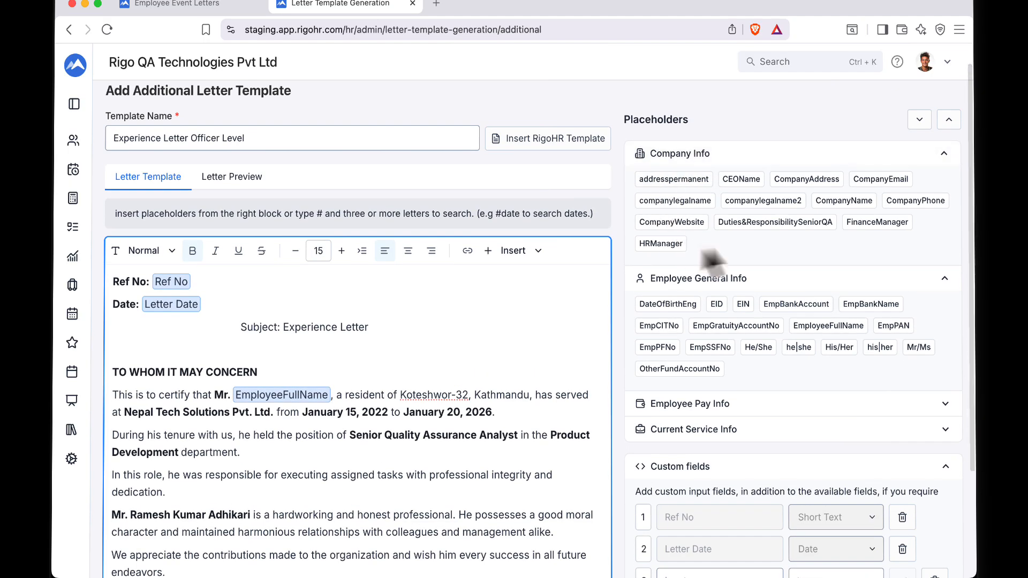
scroll(697, 249, down, 1)
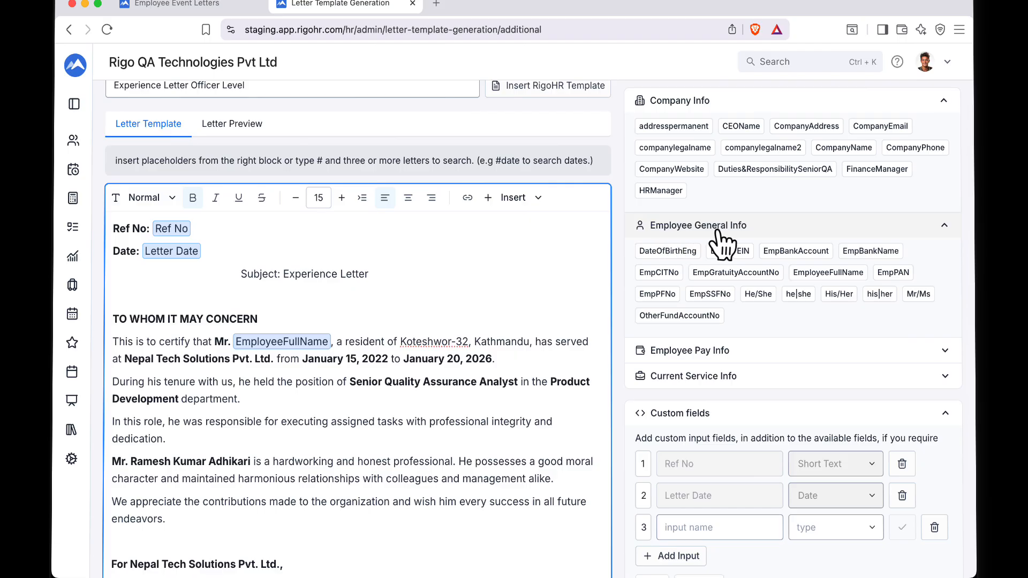
scroll(708, 307, down, 2)
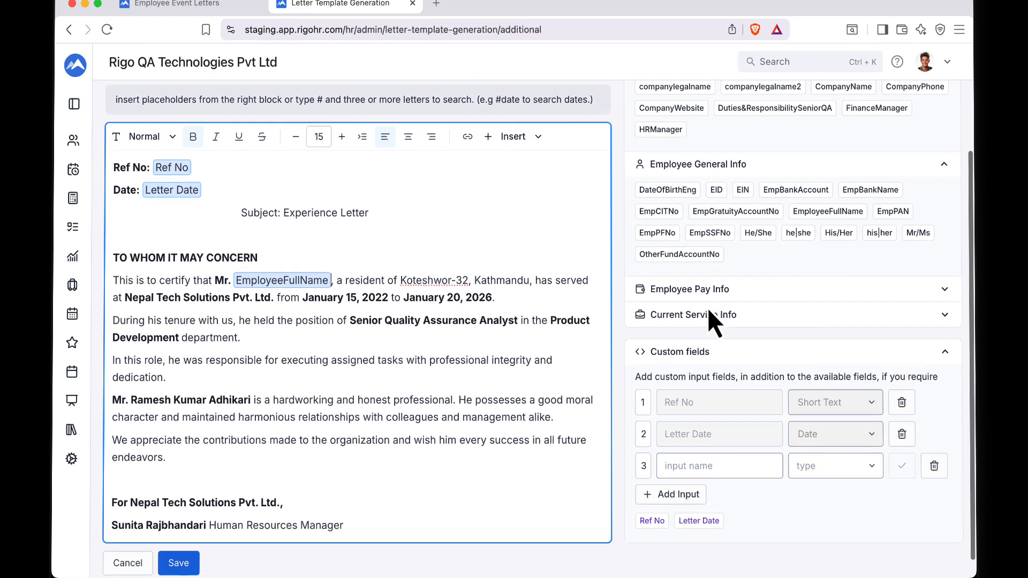
click(696, 269)
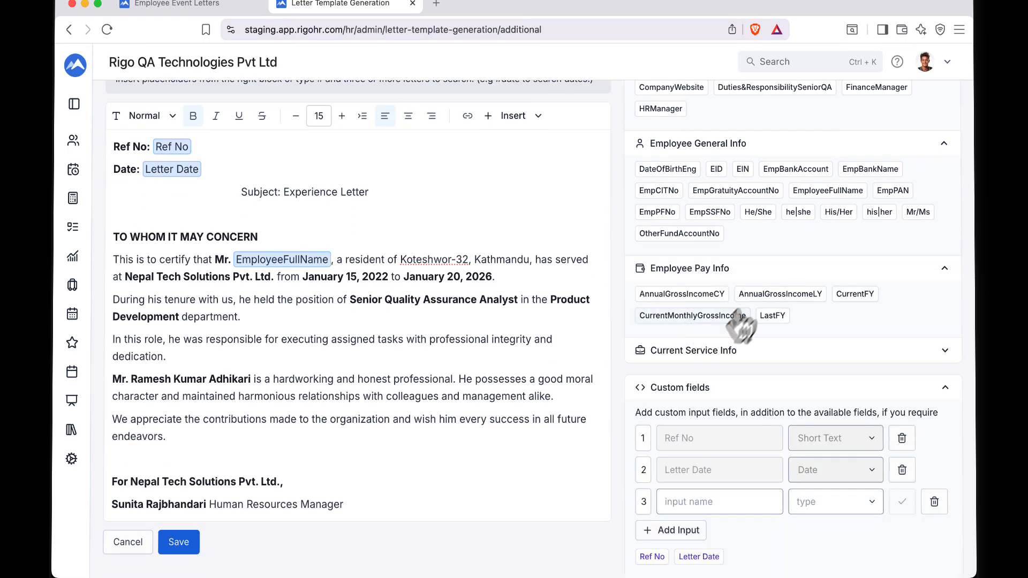
scroll(718, 321, down, 1)
click(772, 338)
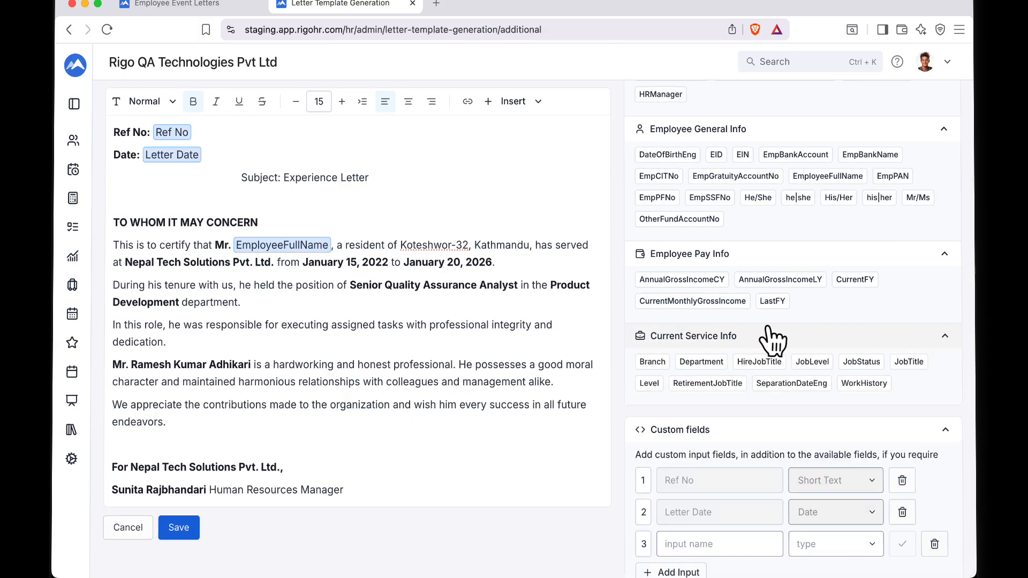
scroll(772, 338, down, 2)
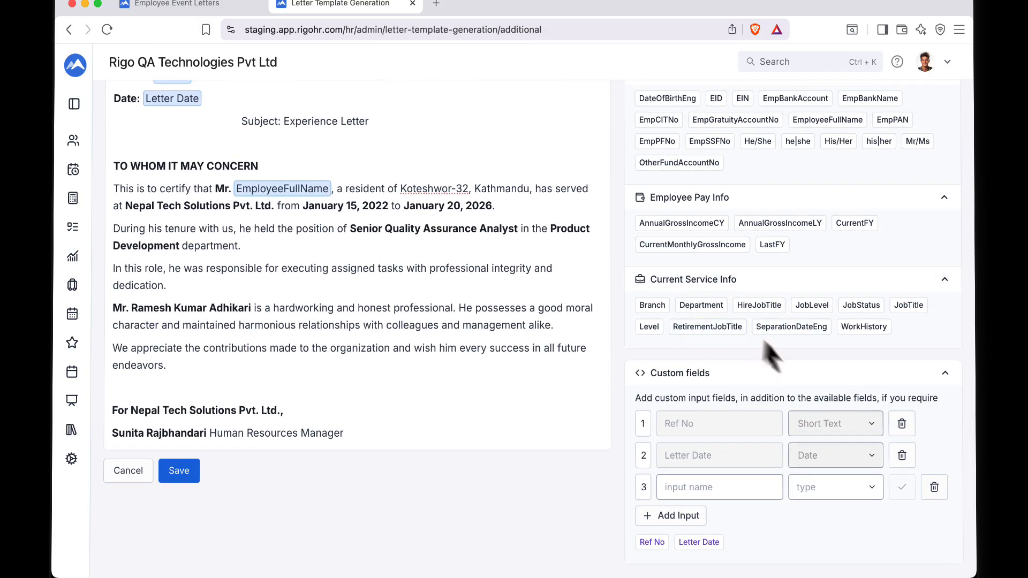
click(334, 290)
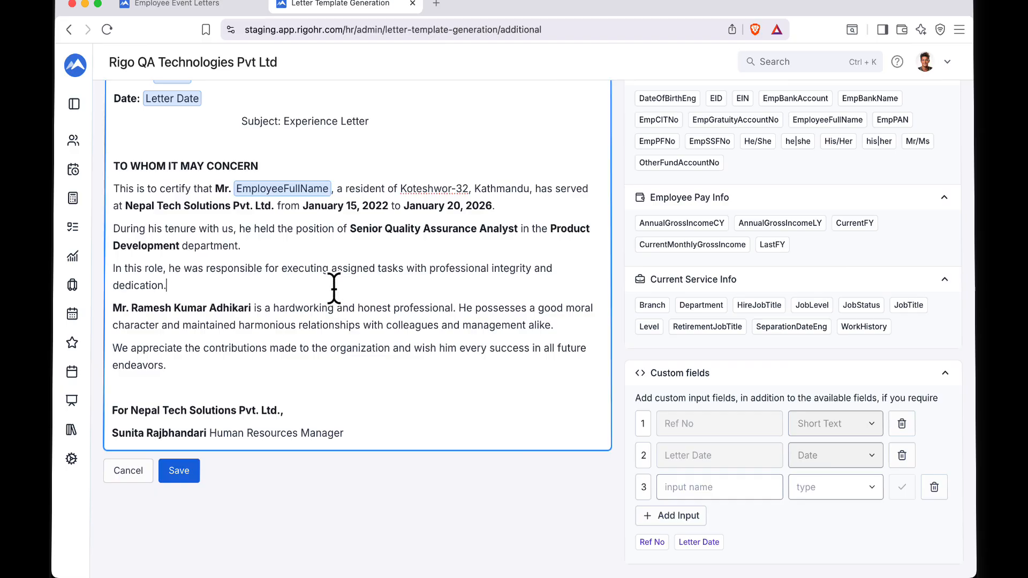
scroll(266, 349, up, 3)
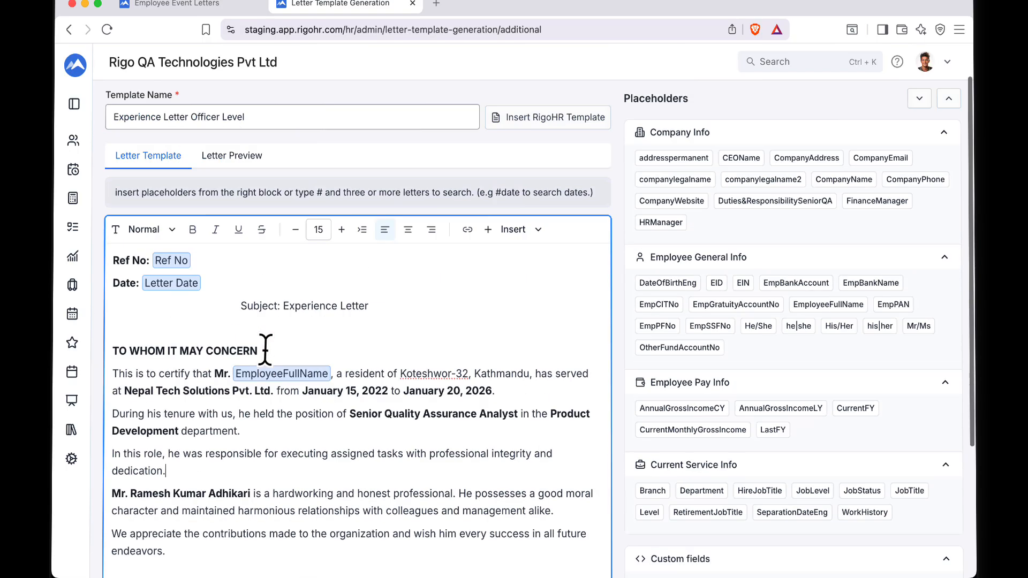
scroll(266, 349, up, 2)
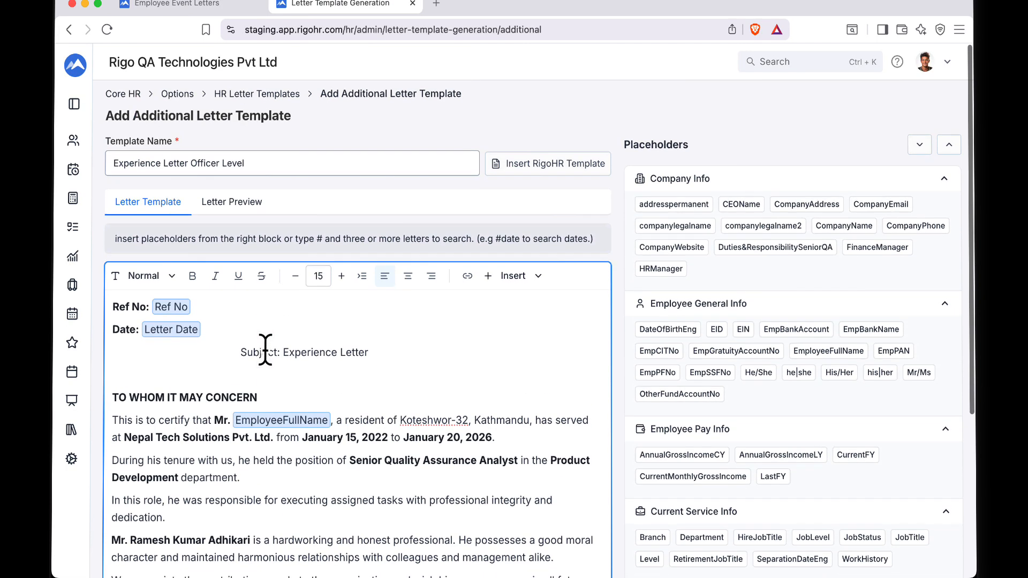
Step: Leave the new template for the additional letters list, open the existing Experience Letter template and show its letter preview
click(248, 95)
click(238, 149)
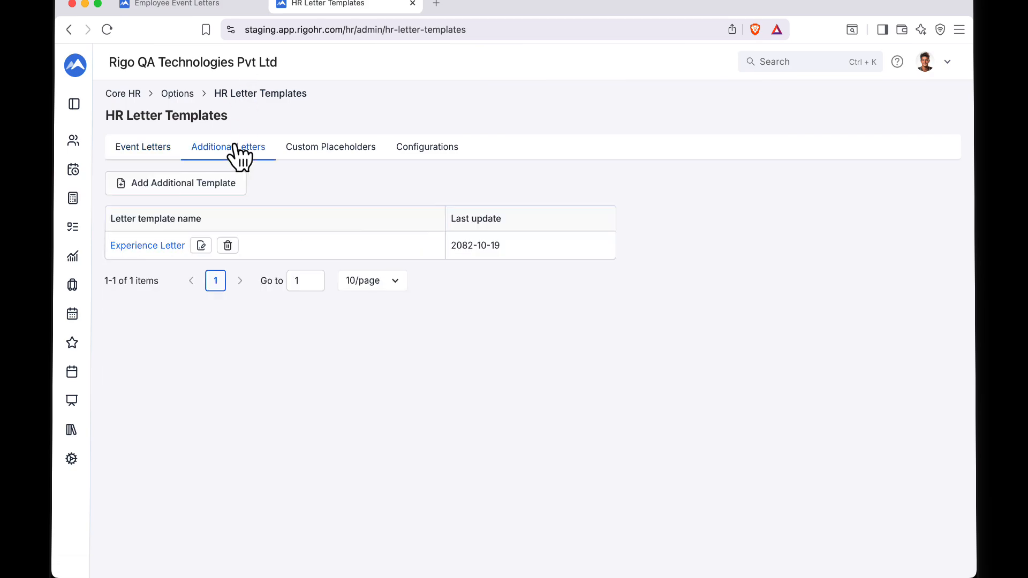
click(172, 247)
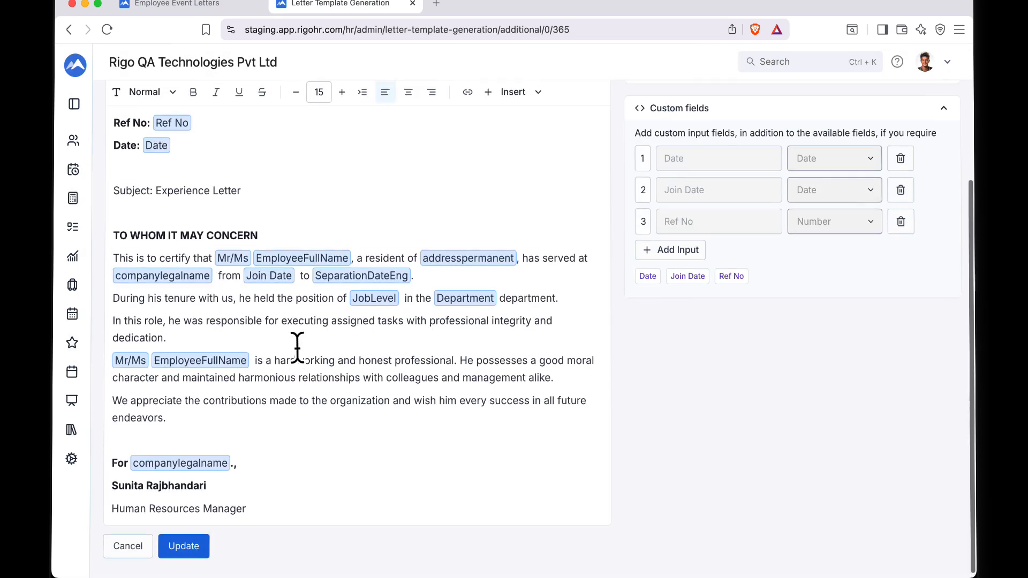
scroll(297, 348, up, 5)
click(240, 199)
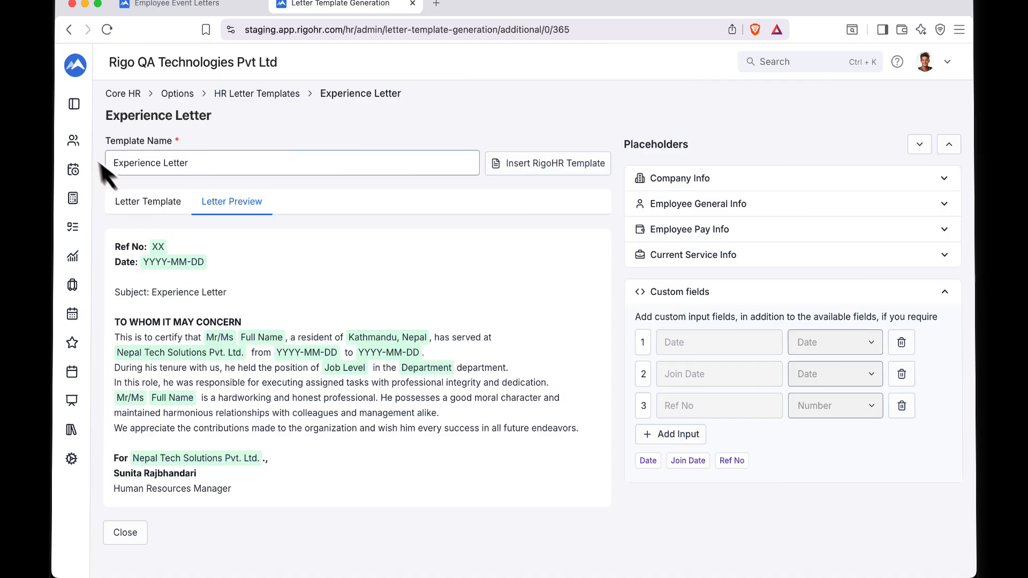
Step: Go to the Core HR operations and open HR Additional Letters
mouse_move(73, 140)
click(131, 188)
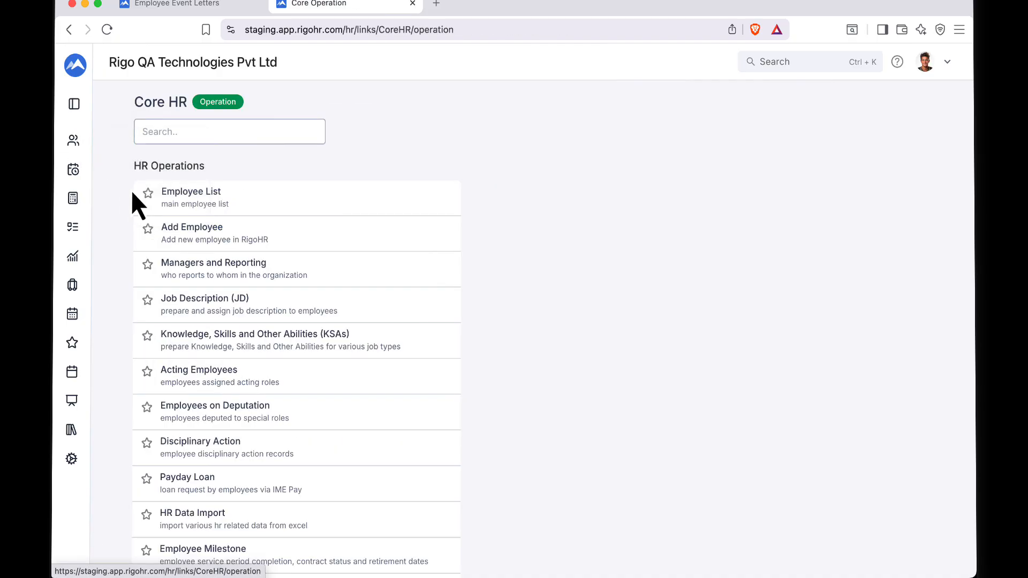
scroll(229, 387, down, 6)
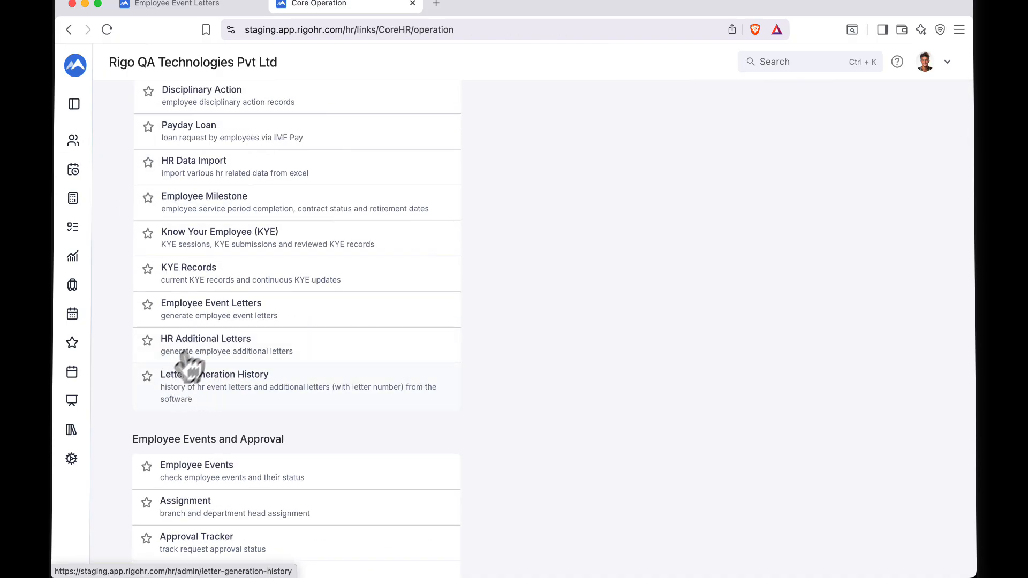
click(223, 346)
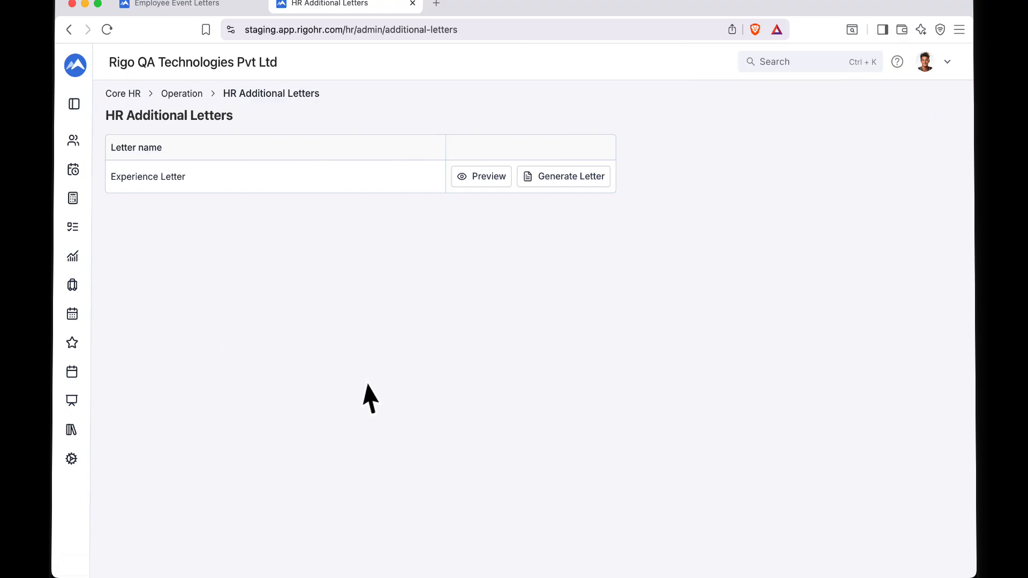
Step: Reach the HR Additional Letters page through a search for "hr additional" and preview the Experience Letter
key(ctrl+k)
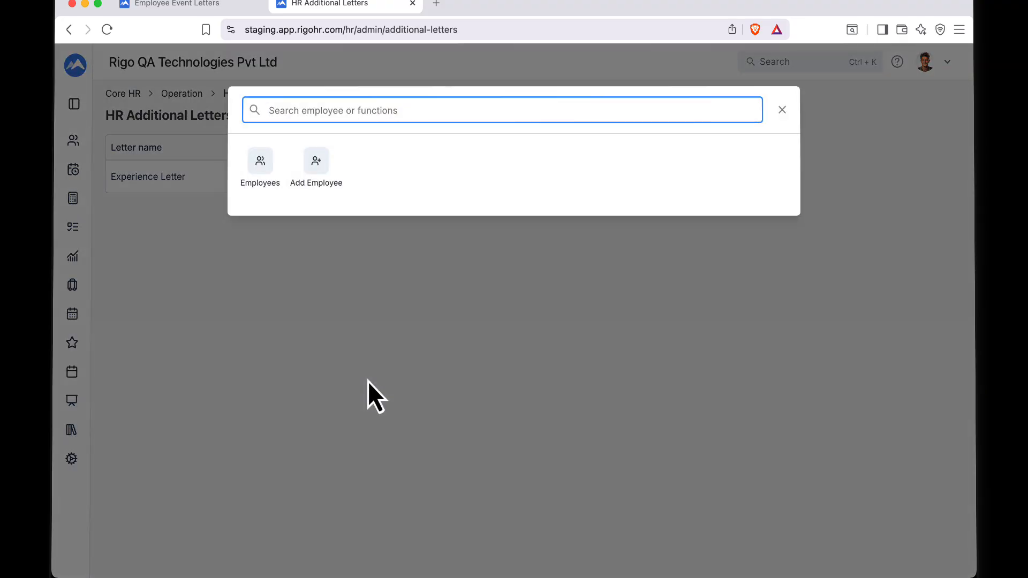
text(hr additional)
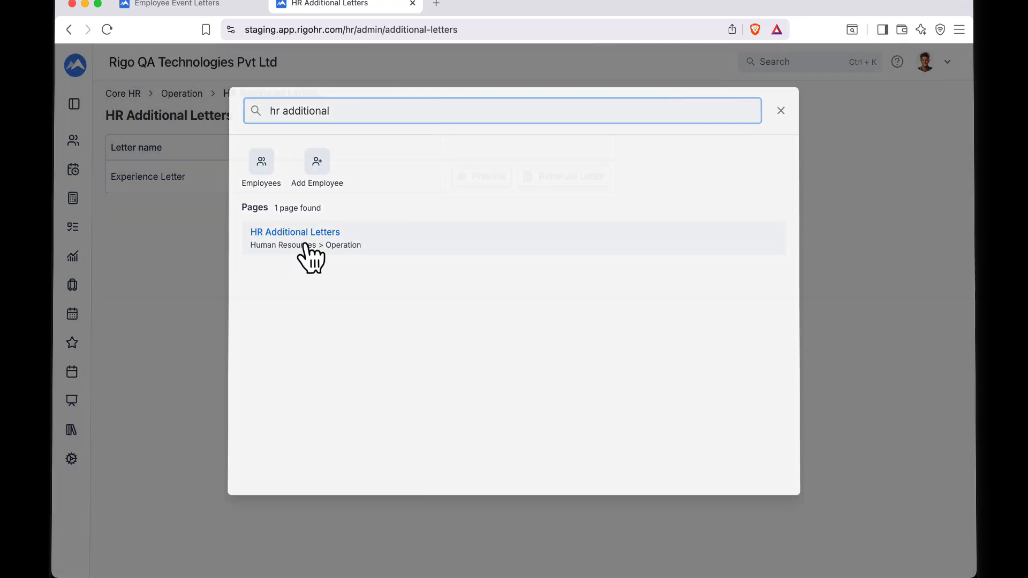
click(306, 248)
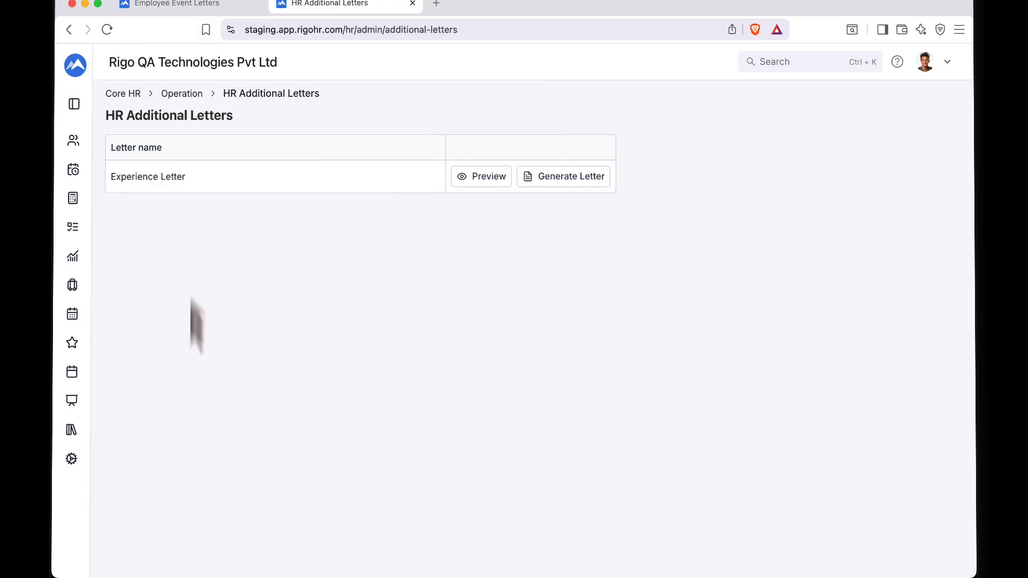
click(482, 181)
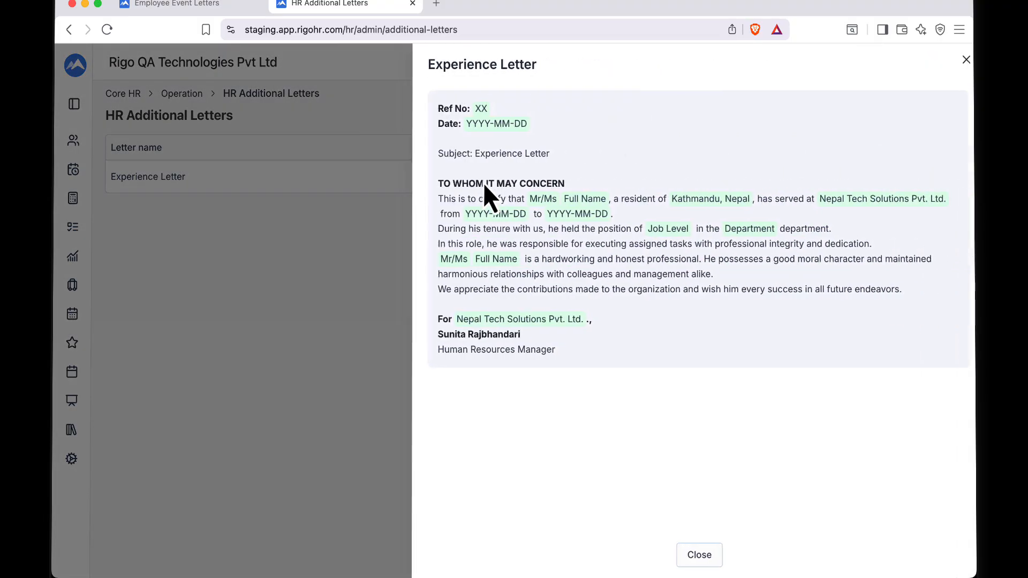
key(Escape)
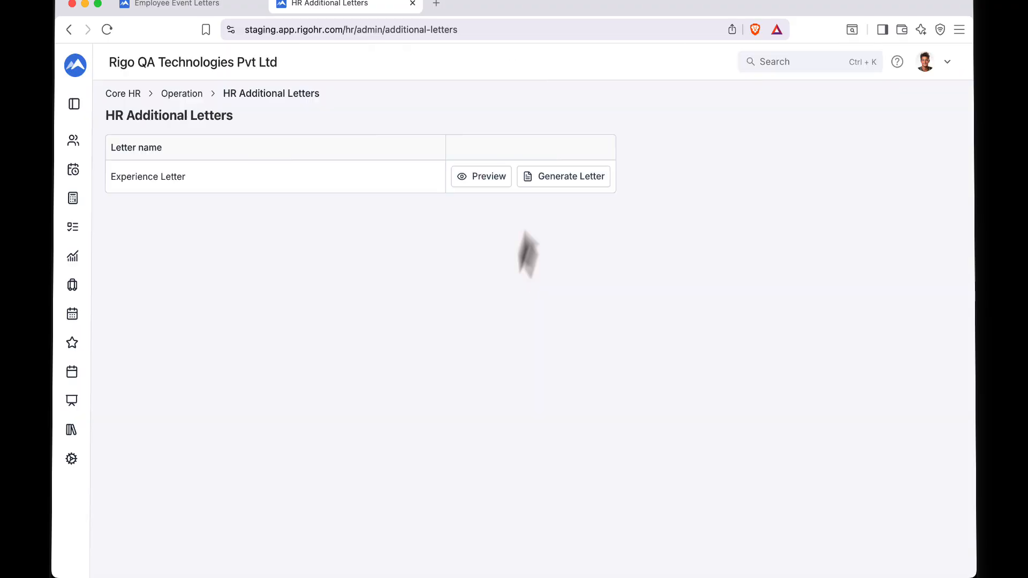
Step: Start generating the Experience Letter for an employee, set its Date to 2026-02-02 and open the Join Date for entry
click(561, 176)
click(568, 119)
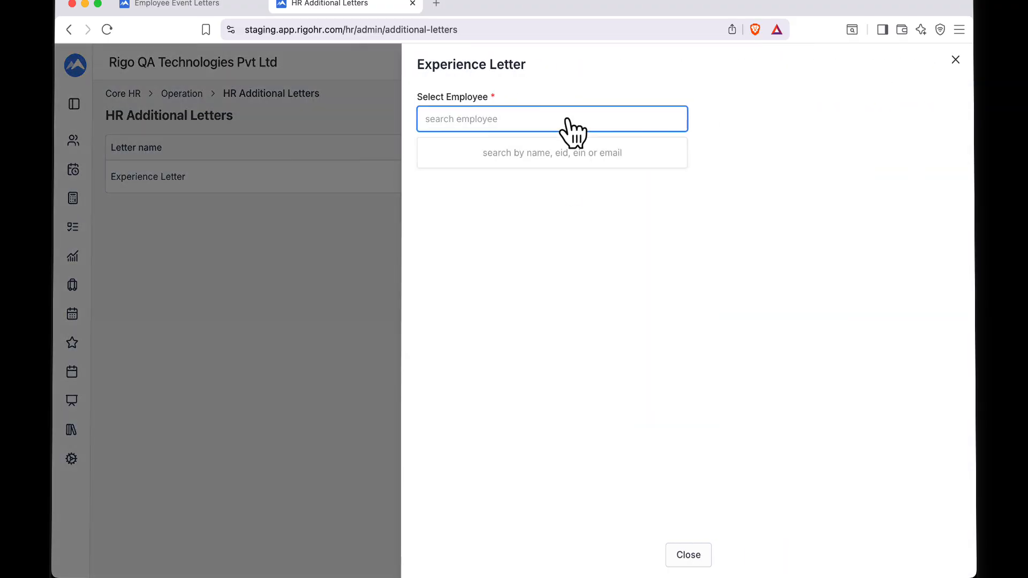
click(588, 242)
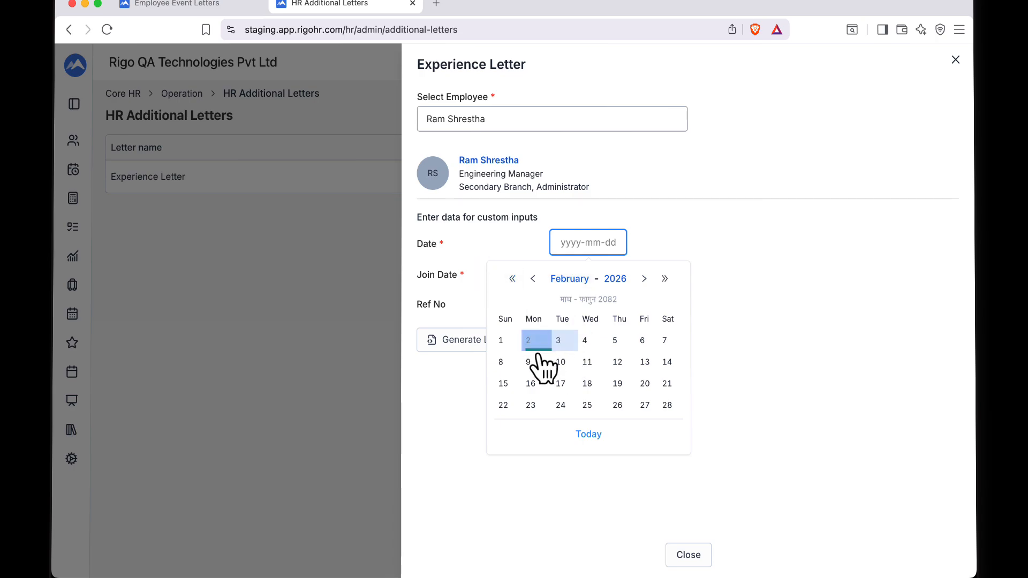
click(530, 343)
click(593, 272)
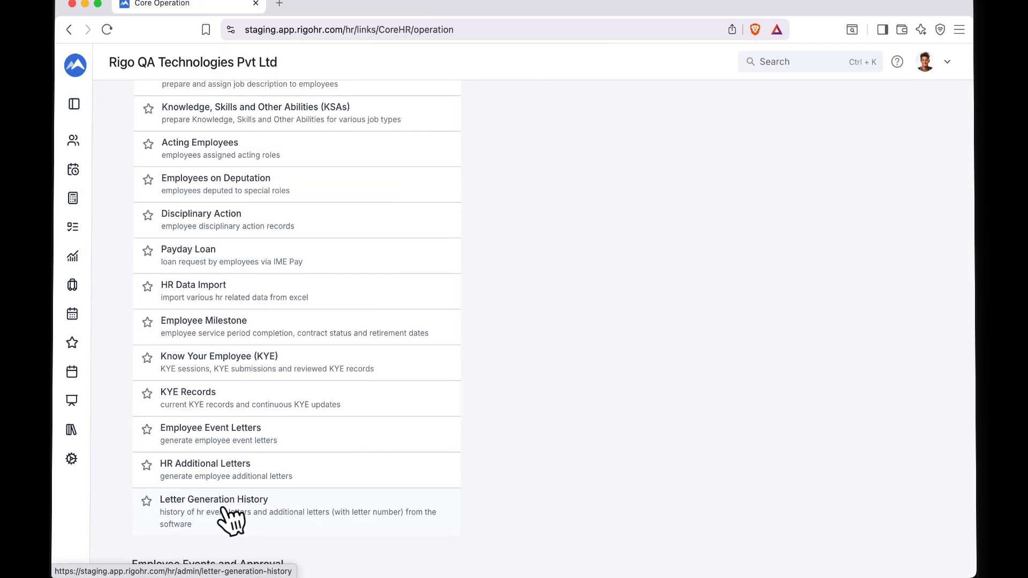
Step: Open the Letter Generation History page and view the support request form in the help dialog
click(231, 513)
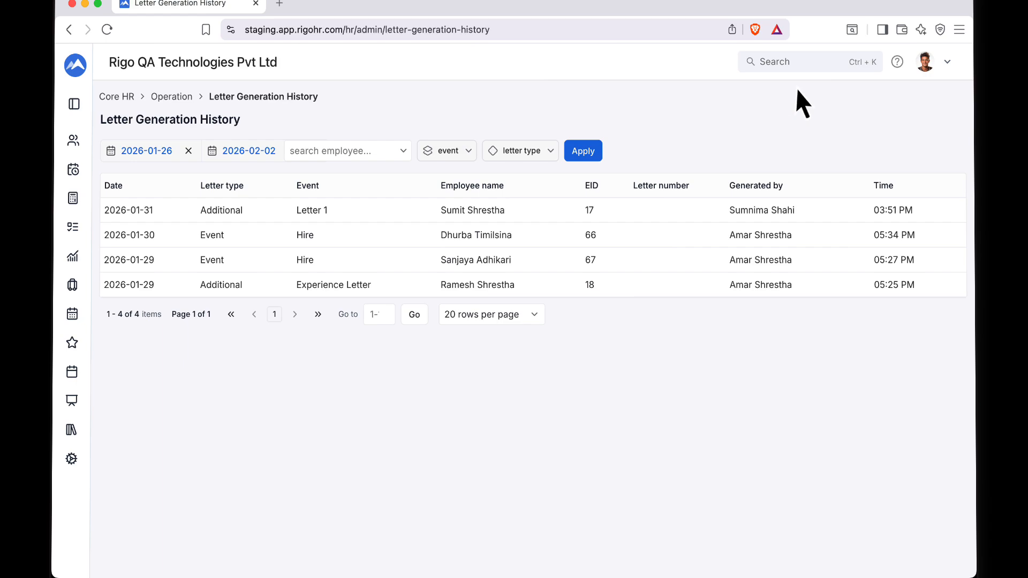
click(897, 62)
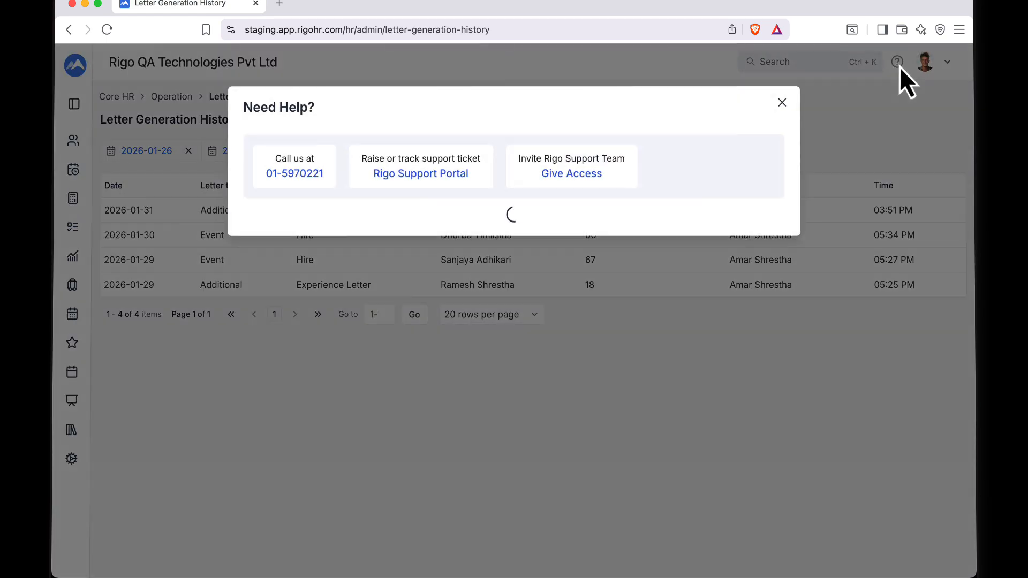
scroll(562, 322, down, 3)
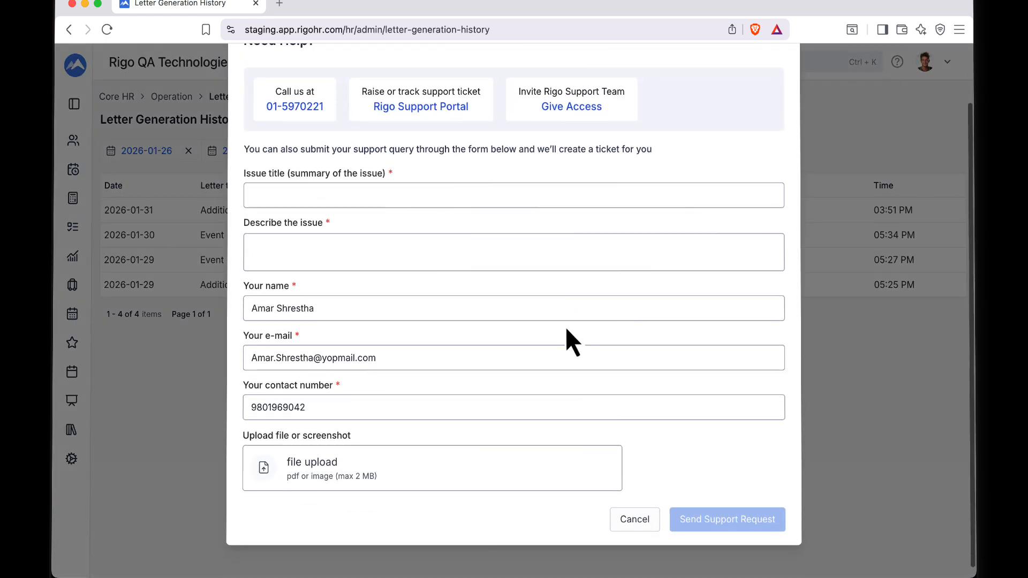